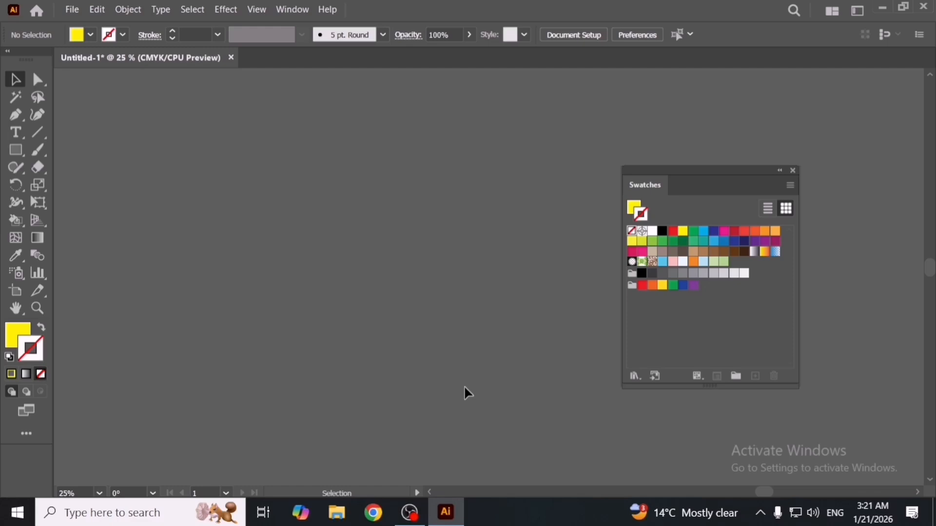
# Bring the trace image file from the Downloads folder into the Untitled-1 document, and delete it from the canvas
pyautogui.click(337, 512)
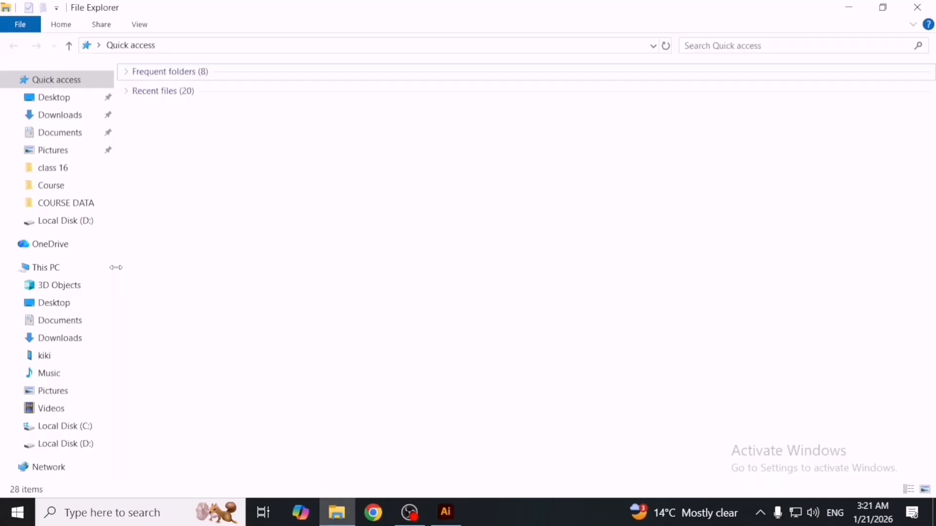
pyautogui.click(73, 116)
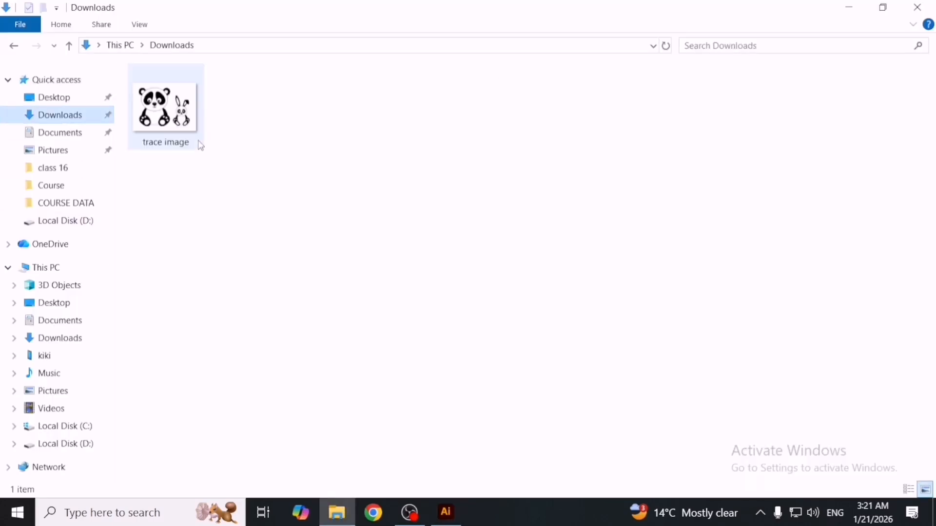
pyautogui.click(190, 131)
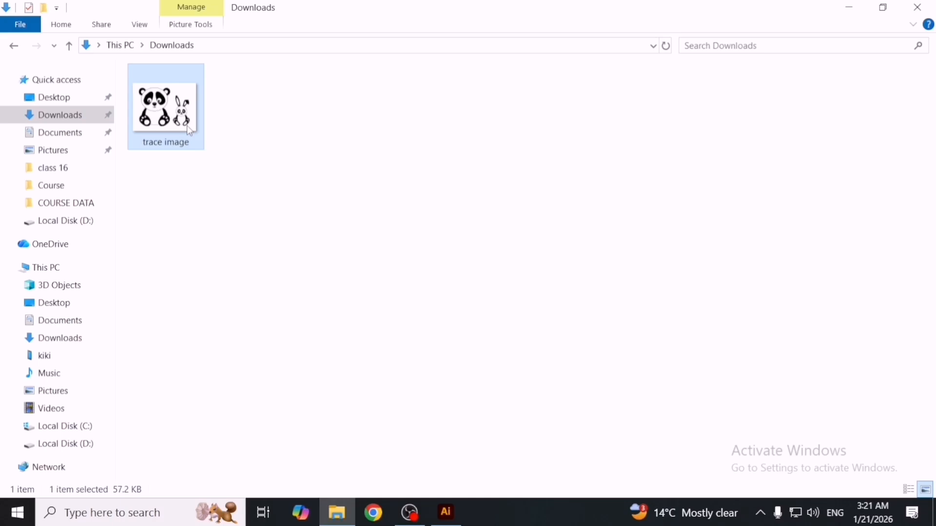
pyautogui.moveTo(188, 127)
pyautogui.mouseDown()
pyautogui.moveTo(411, 294)
pyautogui.moveTo(476, 382)
pyautogui.moveTo(446, 509)
pyautogui.moveTo(408, 264)
pyautogui.mouseUp()
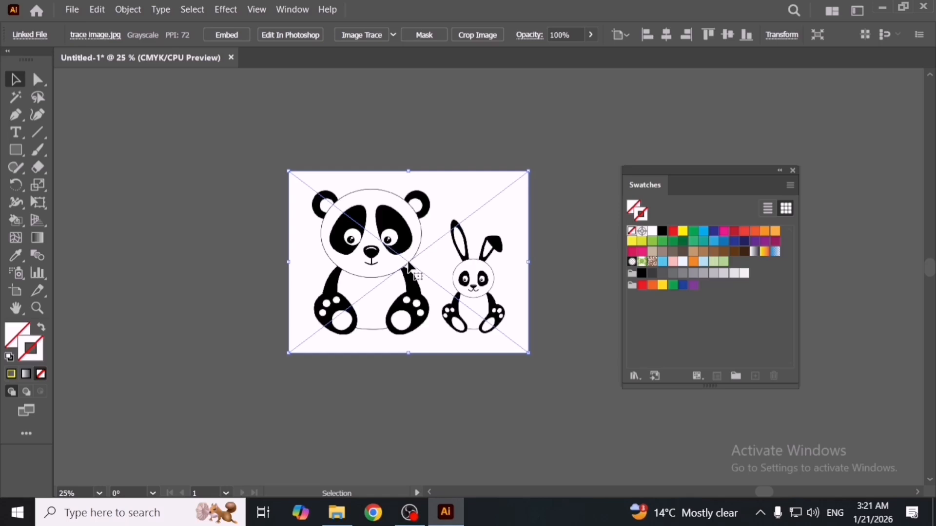
pyautogui.press('Delete')
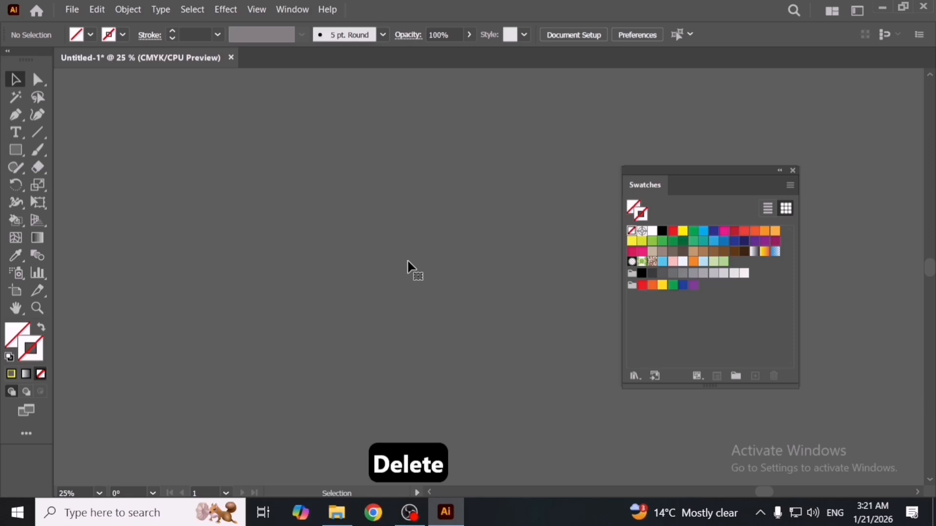
# Open the trace image file as its own document and close that document
pyautogui.click(73, 12)
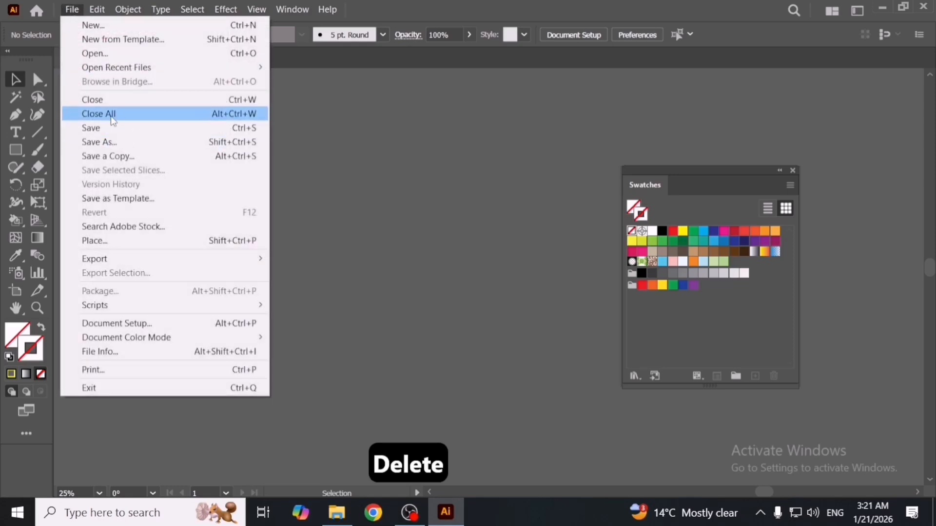
pyautogui.click(131, 54)
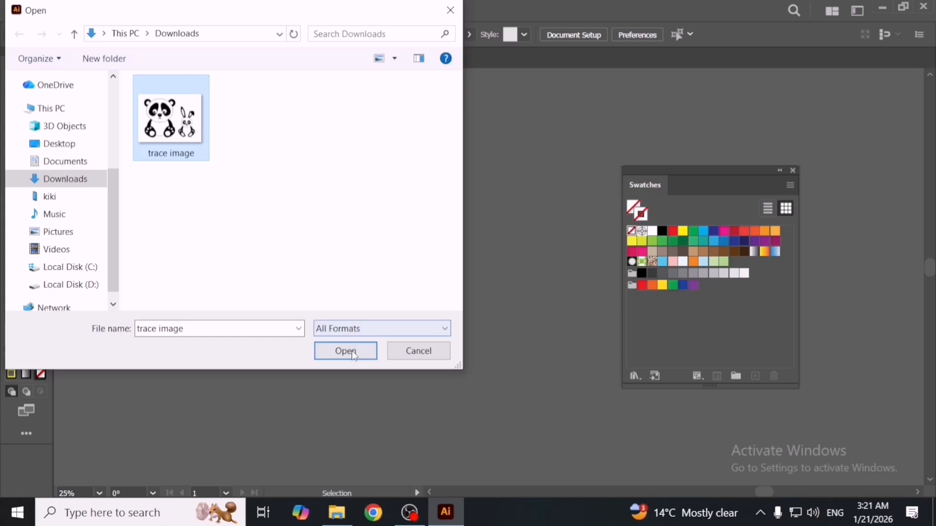
pyautogui.click(347, 352)
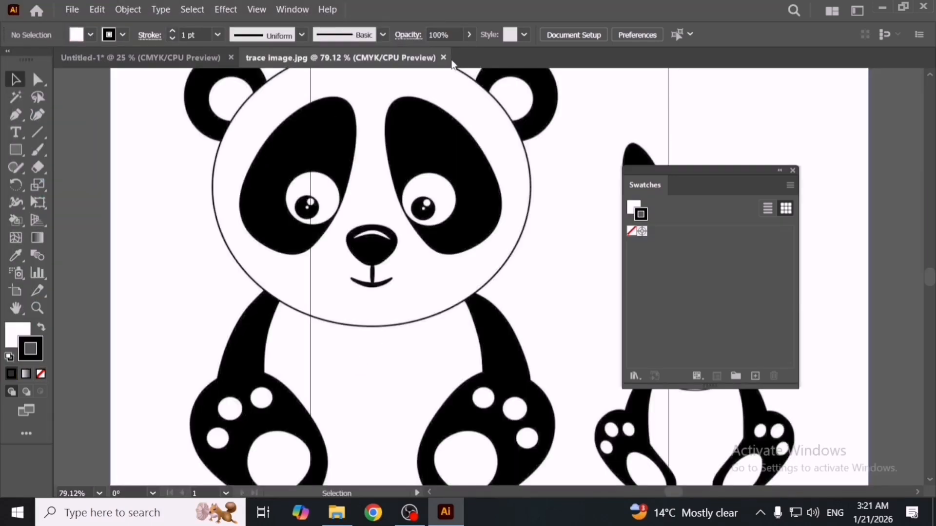
pyautogui.click(444, 58)
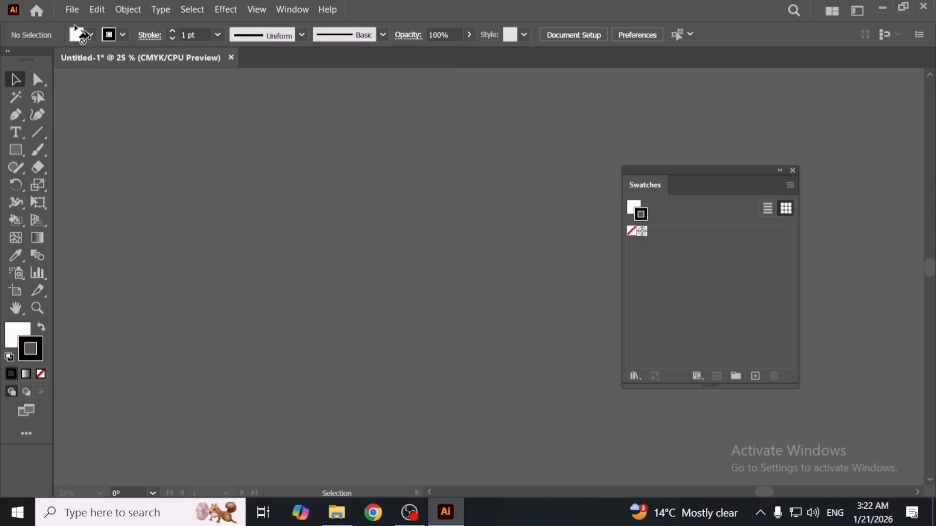
# Place the trace image as a linked file at a freely drawn size, and undo the placement
pyautogui.click(71, 11)
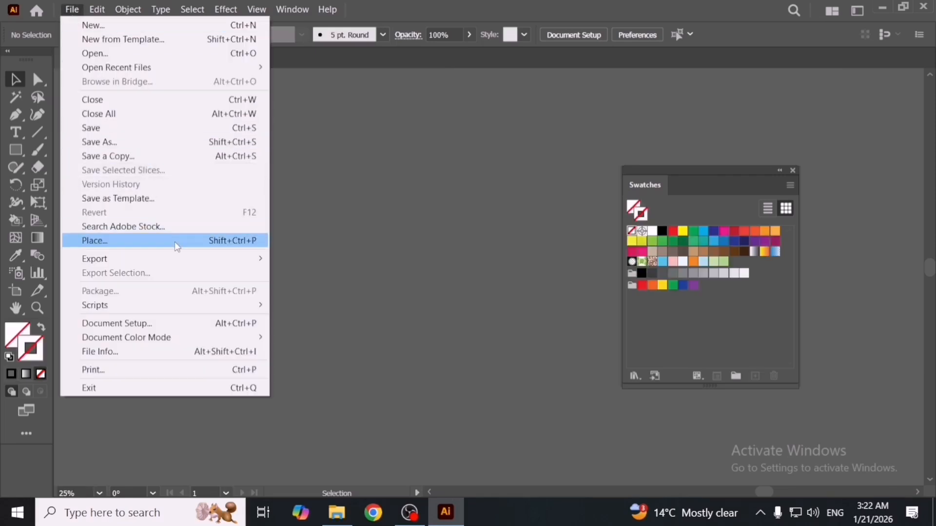
pyautogui.click(174, 242)
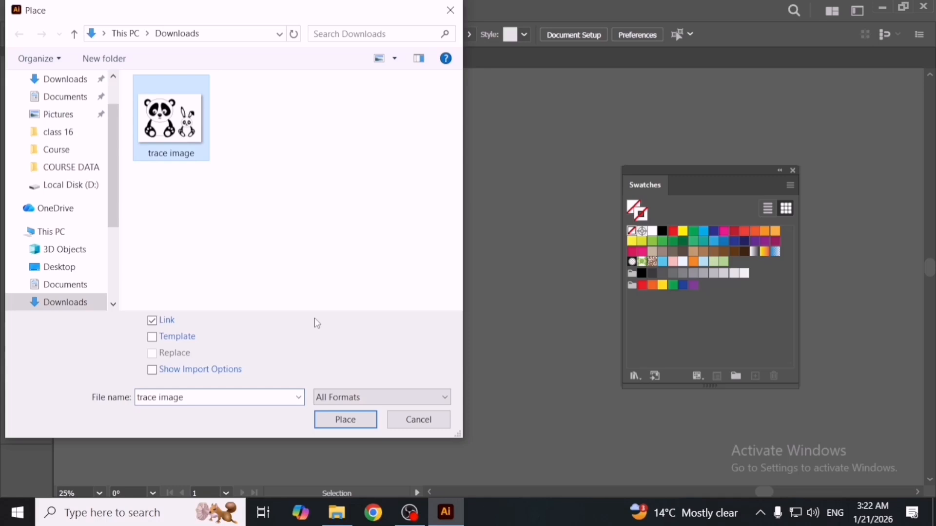
pyautogui.click(345, 419)
pyautogui.moveTo(270, 130); pyautogui.dragTo(516, 351)
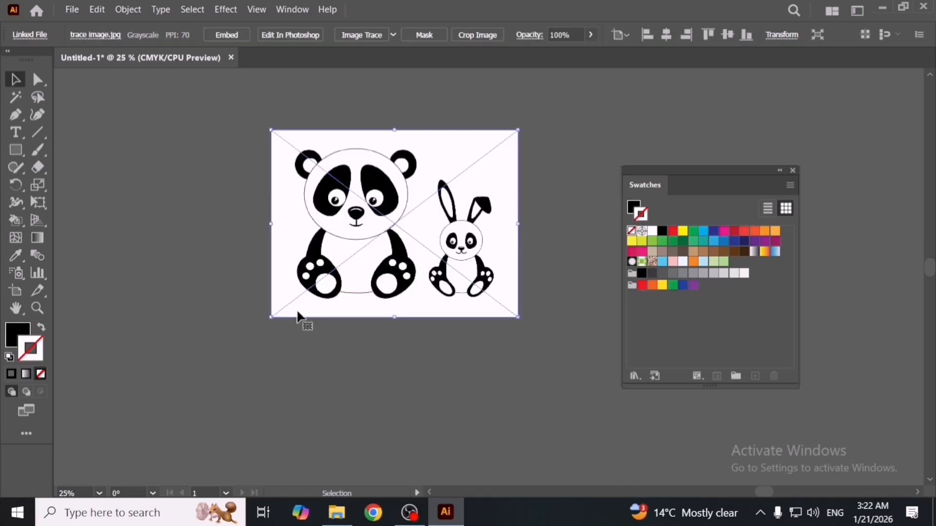
pyautogui.hotkey('ctrl', 'z')
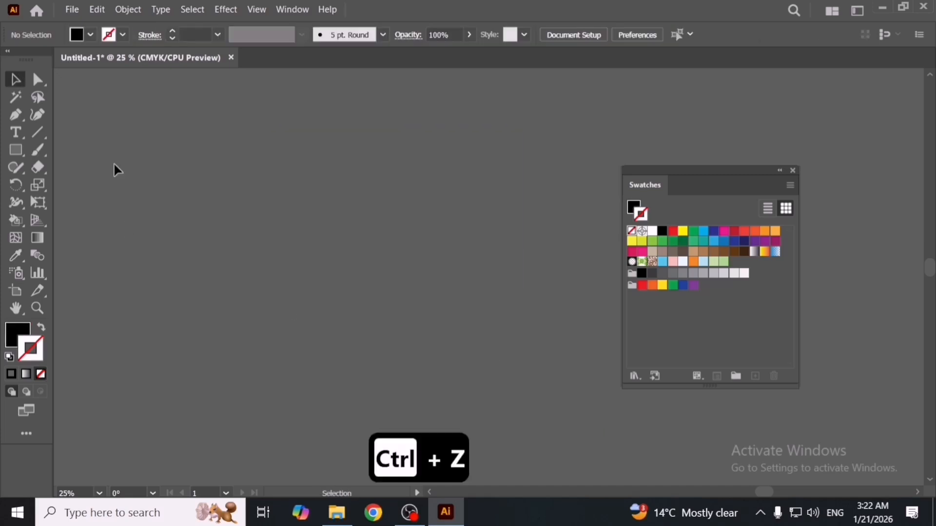
# Place the trace image as a linked file at its original size and shift it slightly left on the canvas
pyautogui.click(72, 9)
pyautogui.click(182, 240)
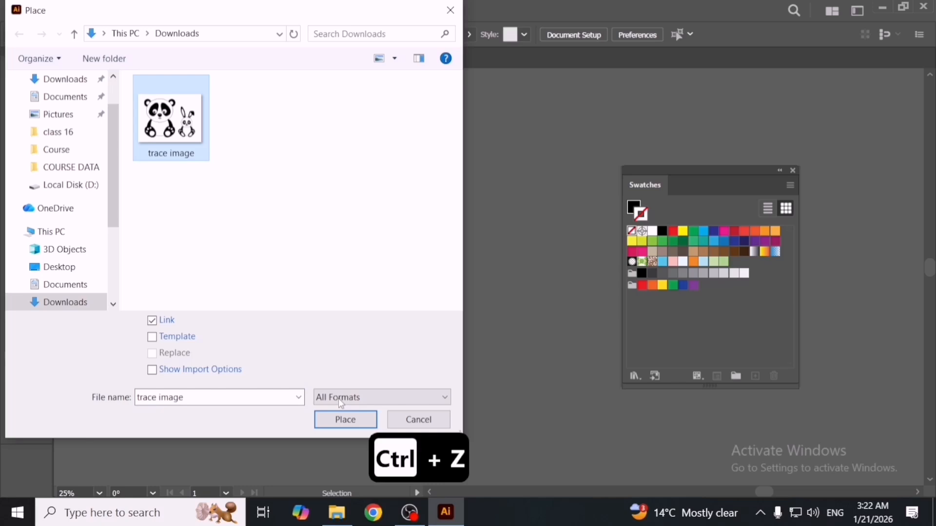
pyautogui.click(345, 420)
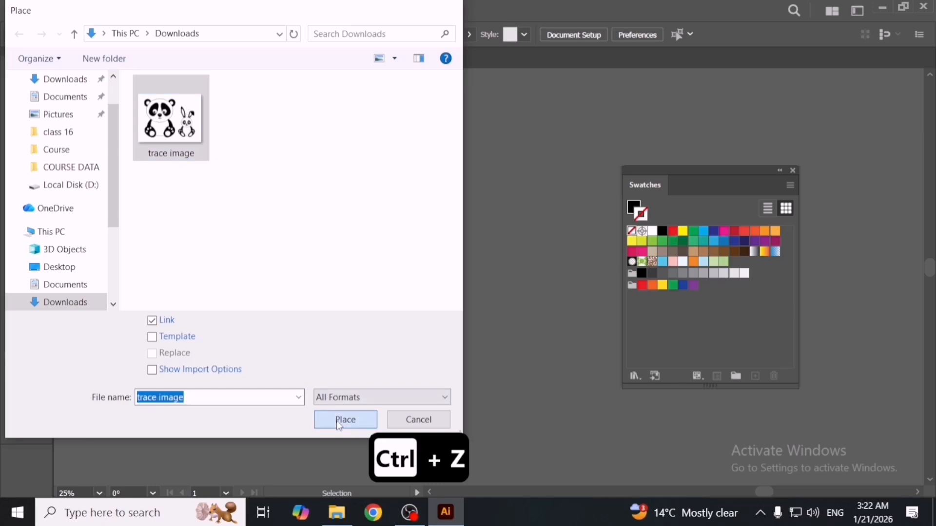
pyautogui.click(344, 192)
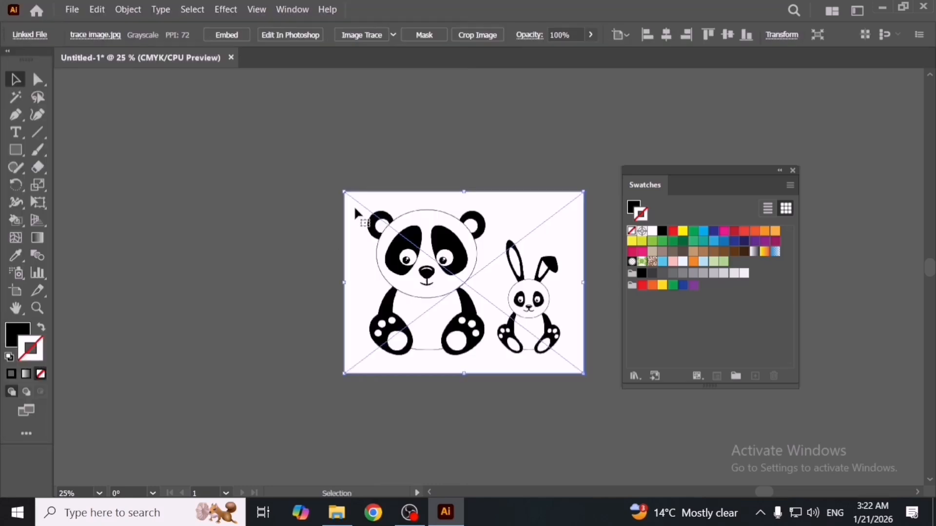
pyautogui.moveTo(406, 272); pyautogui.dragTo(381, 271)
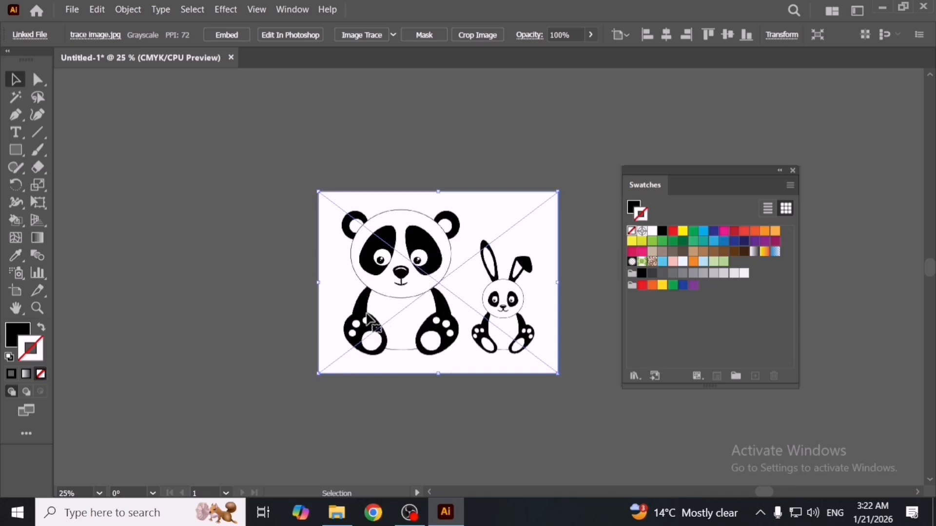
# Embed the placed trace image in the document, and delete it from the canvas
pyautogui.click(232, 39)
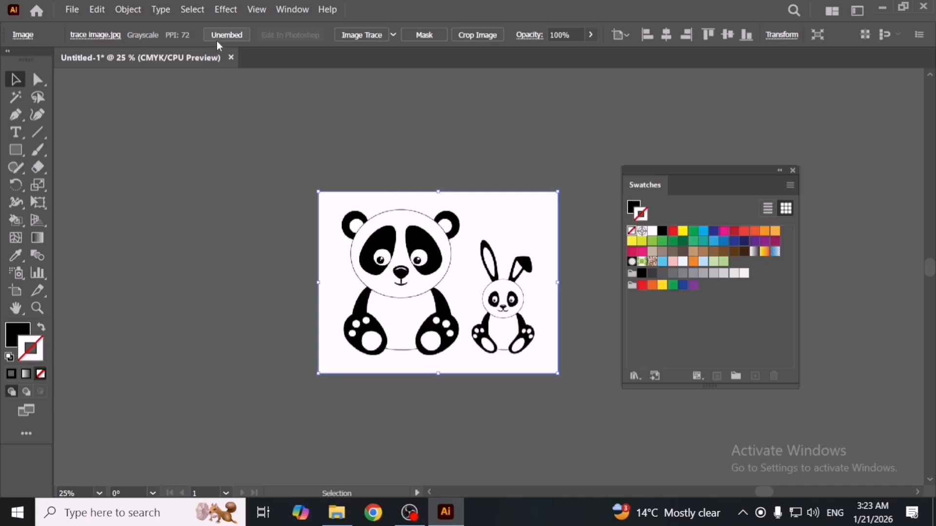
pyautogui.press('Delete')
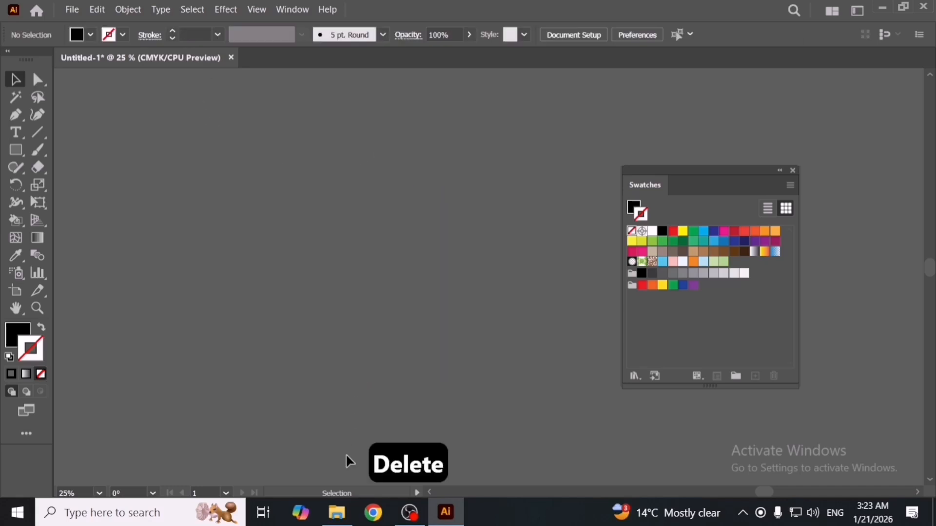
# Open the trace image from the Downloads folder in the image viewer, copy it, and close the viewer
pyautogui.click(347, 514)
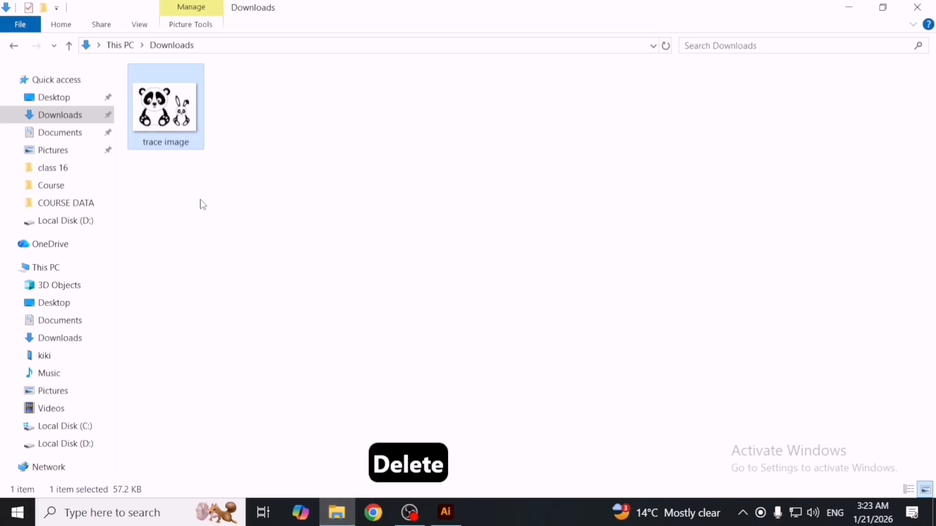
pyautogui.doubleClick(181, 126)
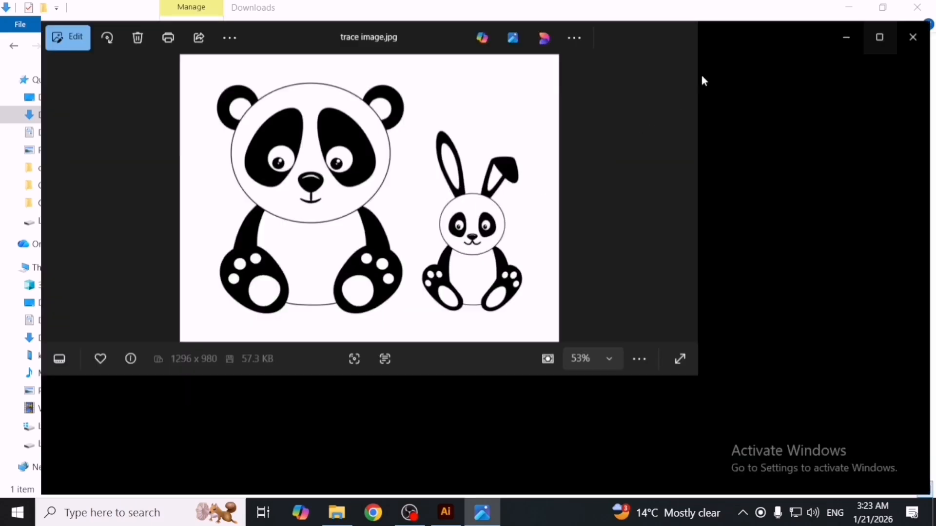
pyautogui.rightClick(360, 113)
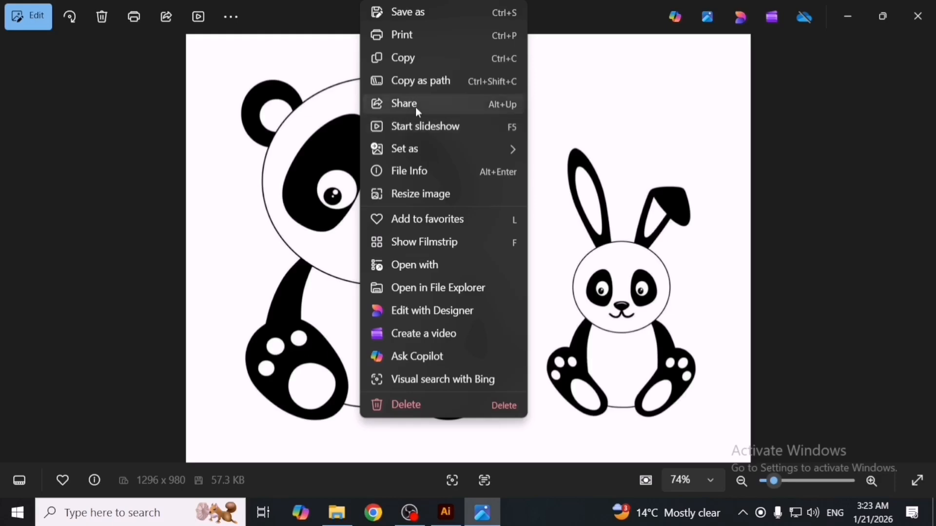
pyautogui.click(441, 65)
pyautogui.click(918, 16)
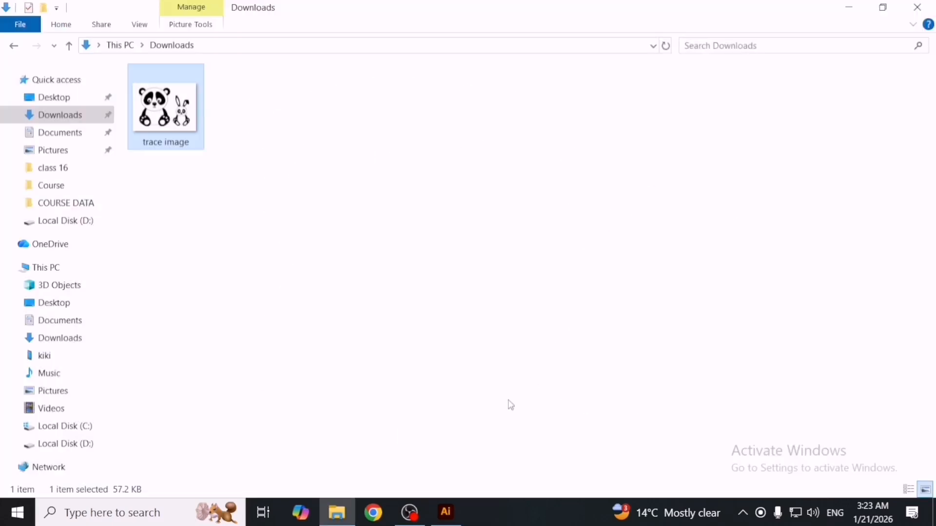
# Switch back to Illustrator, paste the copied trace image, and shift it slightly left
pyautogui.click(446, 512)
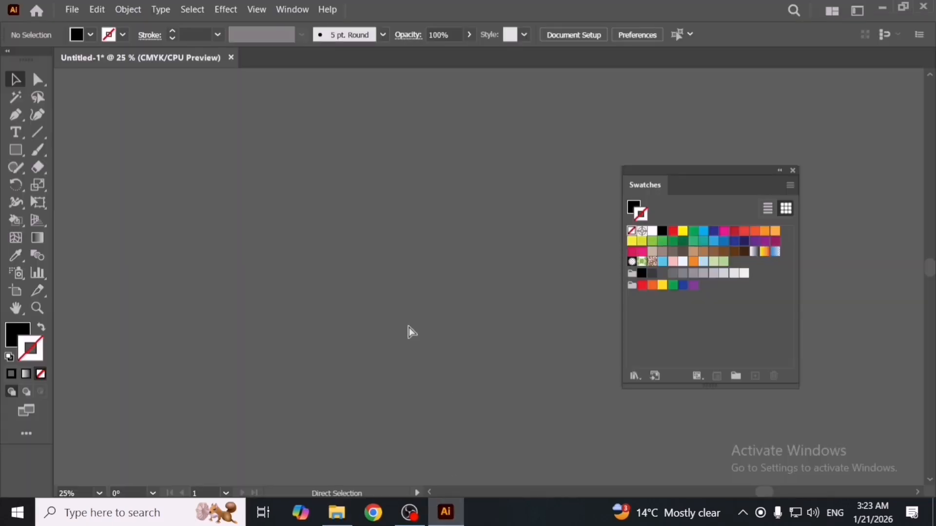
pyautogui.hotkey('ctrl', 'v')
pyautogui.moveTo(408, 328); pyautogui.dragTo(370, 328)
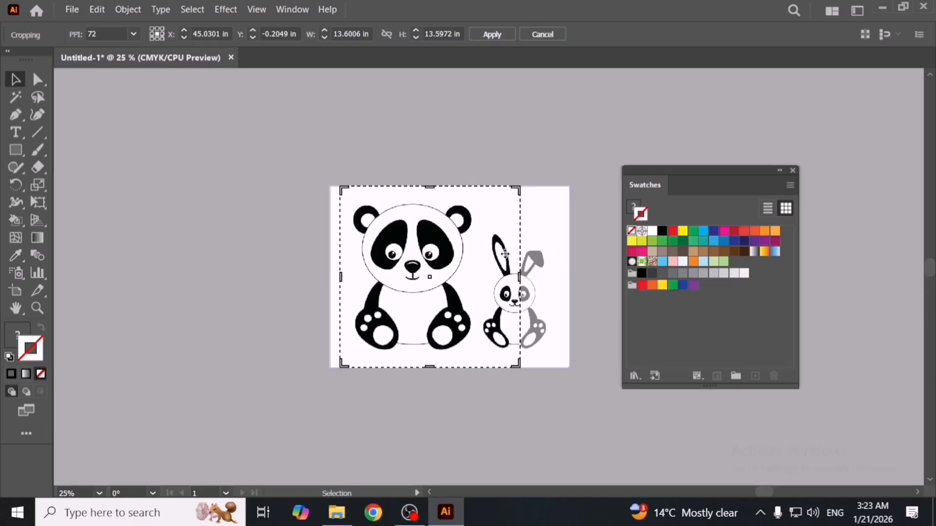
# Crop the pasted image to the panda only, about 9.95 in wide by 12.66 in high, and undo the crop
pyautogui.moveTo(520, 276); pyautogui.dragTo(477, 277)
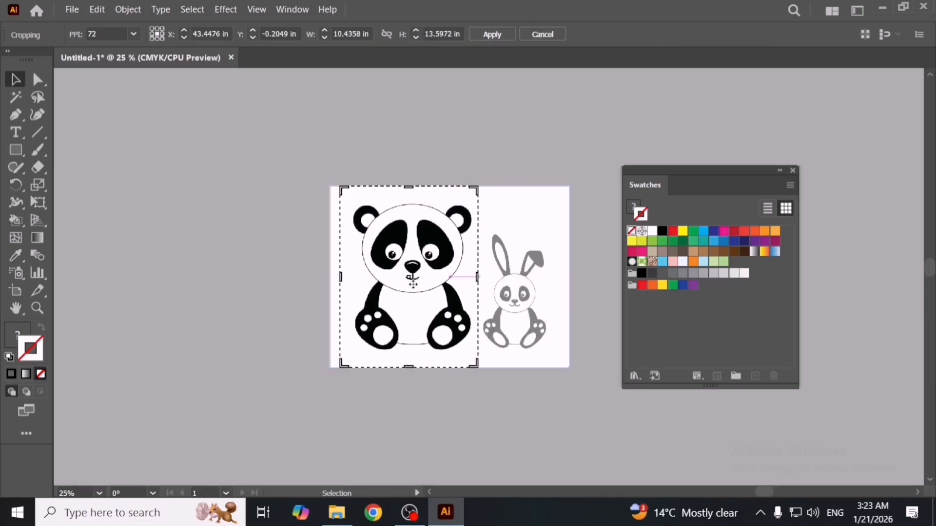
pyautogui.moveTo(341, 278); pyautogui.dragTo(350, 279)
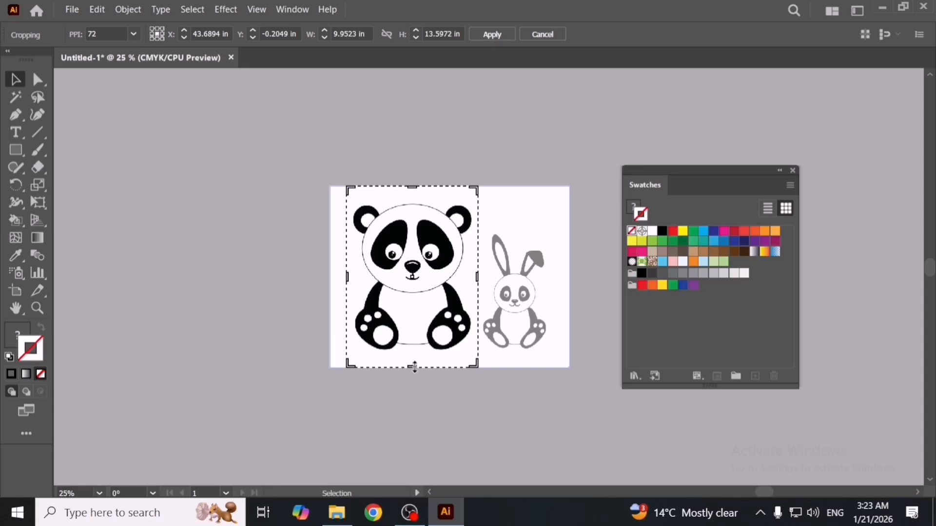
pyautogui.moveTo(414, 366); pyautogui.dragTo(415, 357)
pyautogui.moveTo(415, 194); pyautogui.dragTo(414, 195)
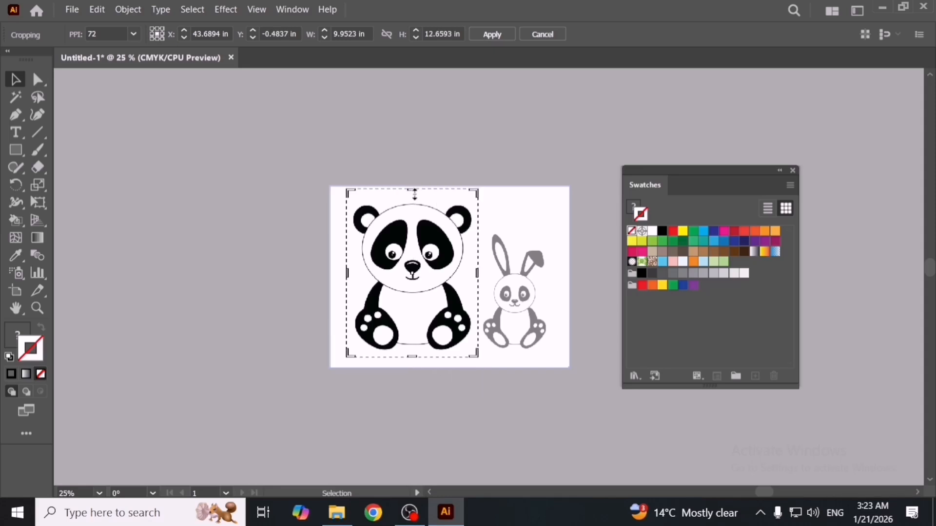
pyautogui.press('Return')
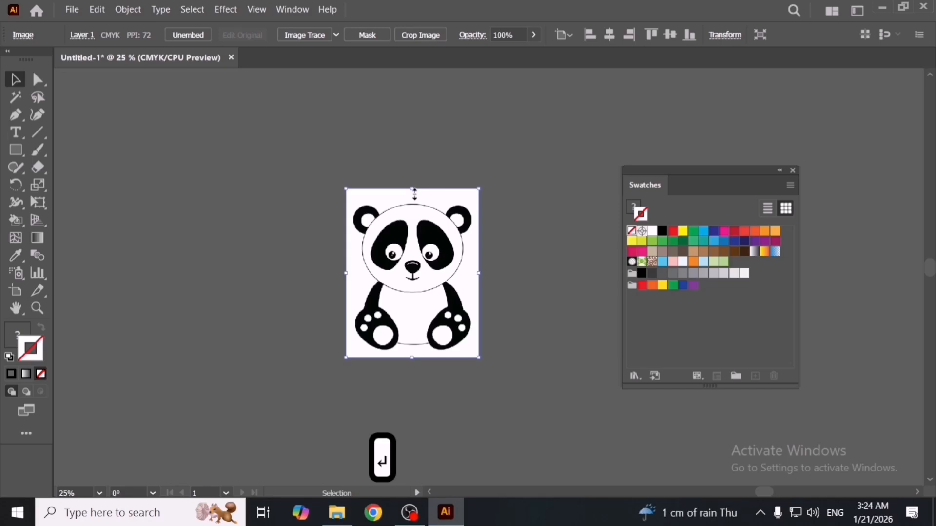
pyautogui.click(496, 291)
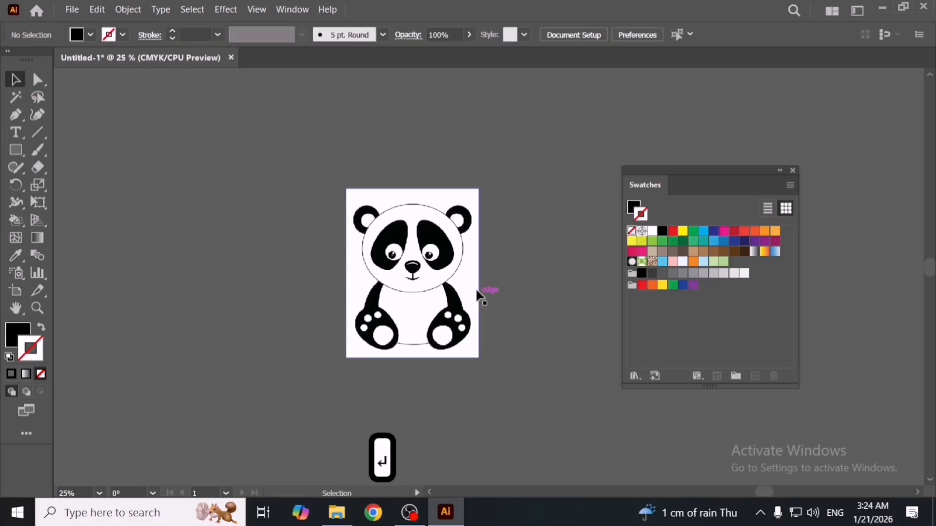
pyautogui.hotkey('ctrl', 'z')
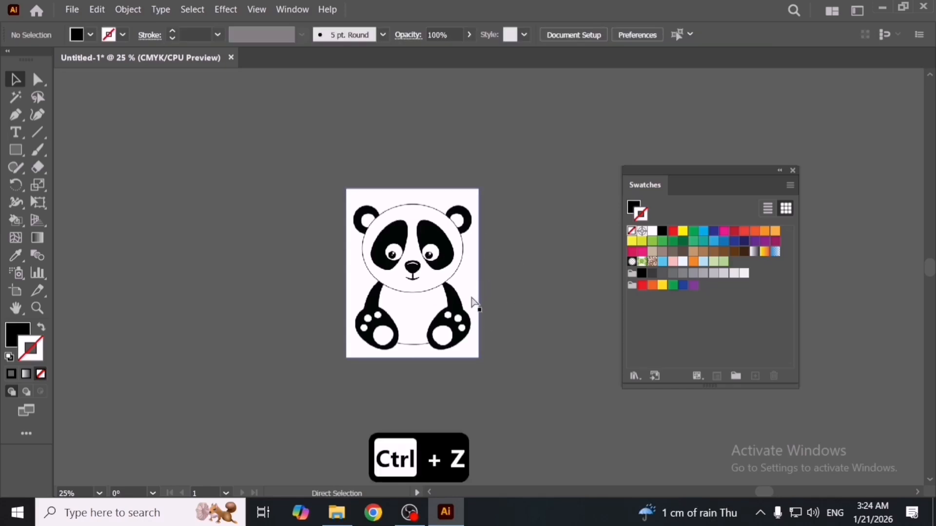
# Mask the selected panda image, release the clipping mask, and deselect everything
pyautogui.moveTo(462, 305); pyautogui.dragTo(452, 305)
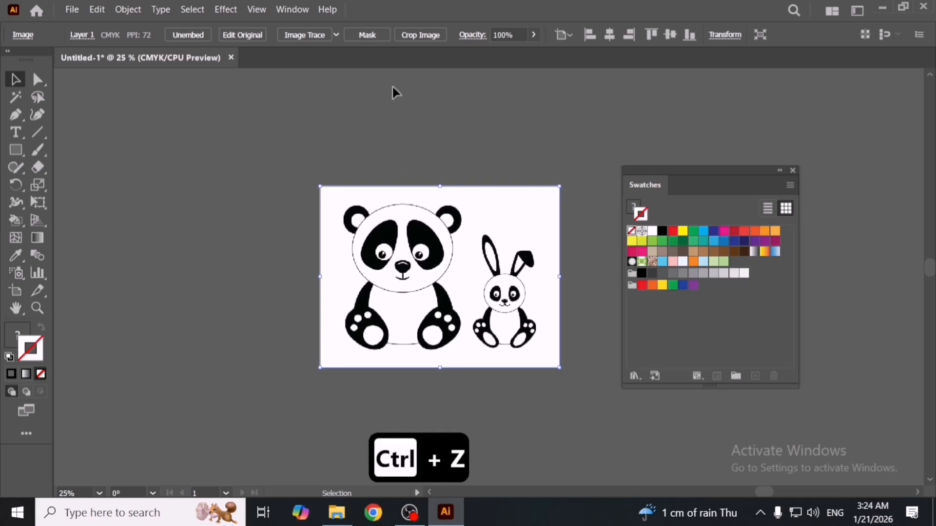
pyautogui.click(371, 37)
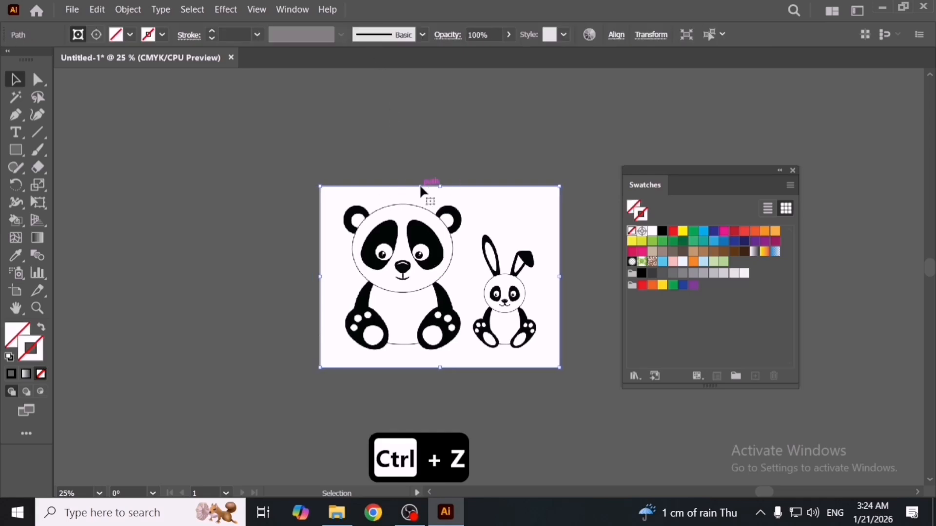
pyautogui.rightClick(353, 203)
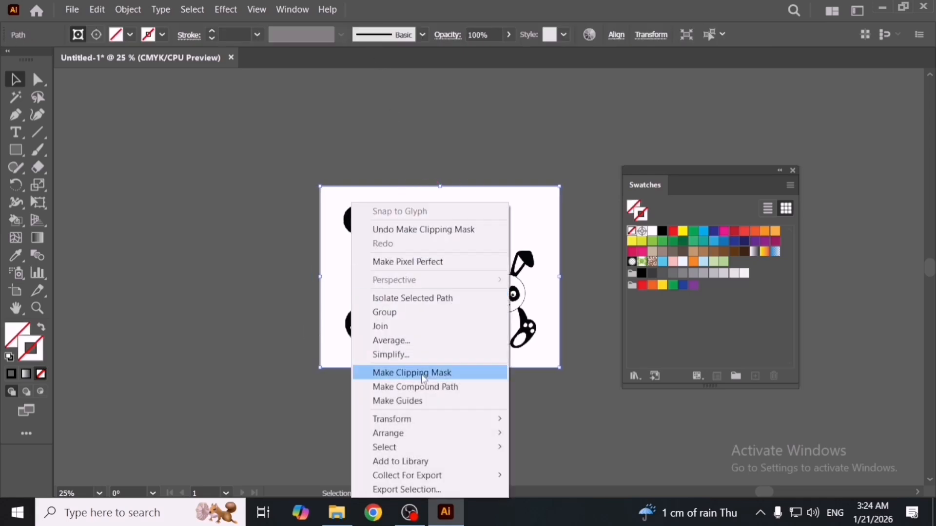
pyautogui.click(303, 234)
pyautogui.click(344, 262)
pyautogui.rightClick(345, 262)
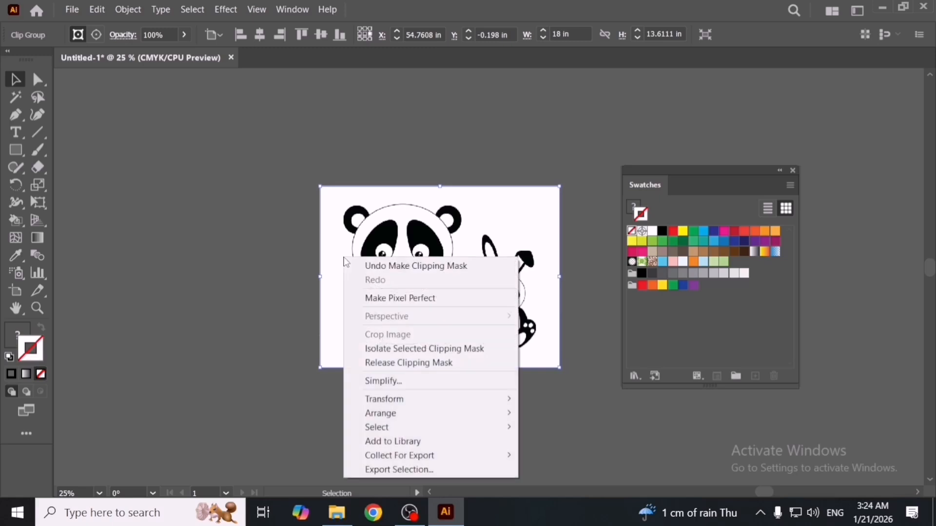
pyautogui.click(396, 363)
pyautogui.click(397, 428)
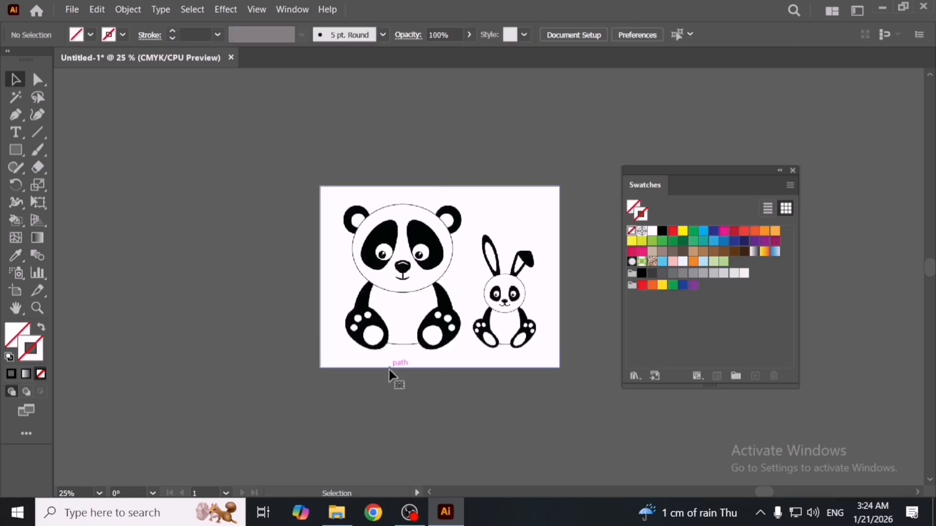
# Give the released mask path around the image a red FF0000 stroke
pyautogui.click(390, 370)
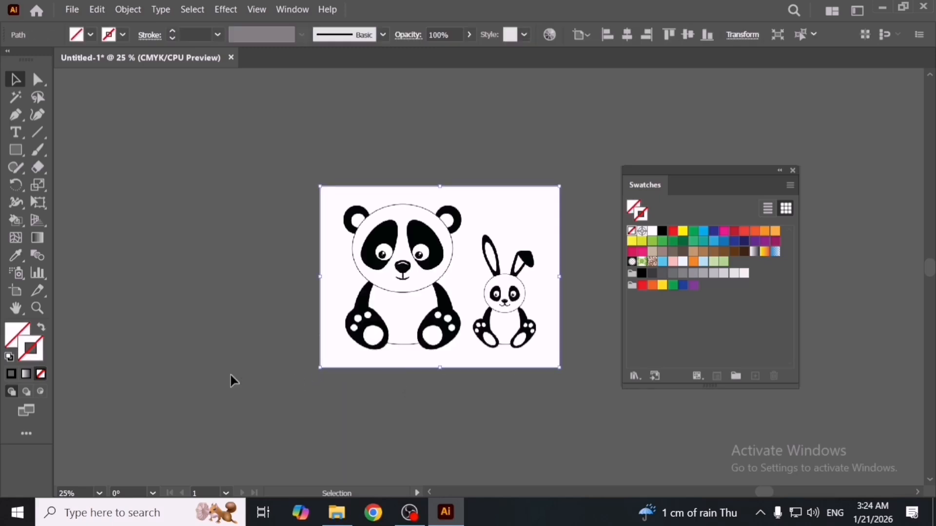
pyautogui.doubleClick(42, 355)
pyautogui.moveTo(461, 229); pyautogui.dragTo(467, 216)
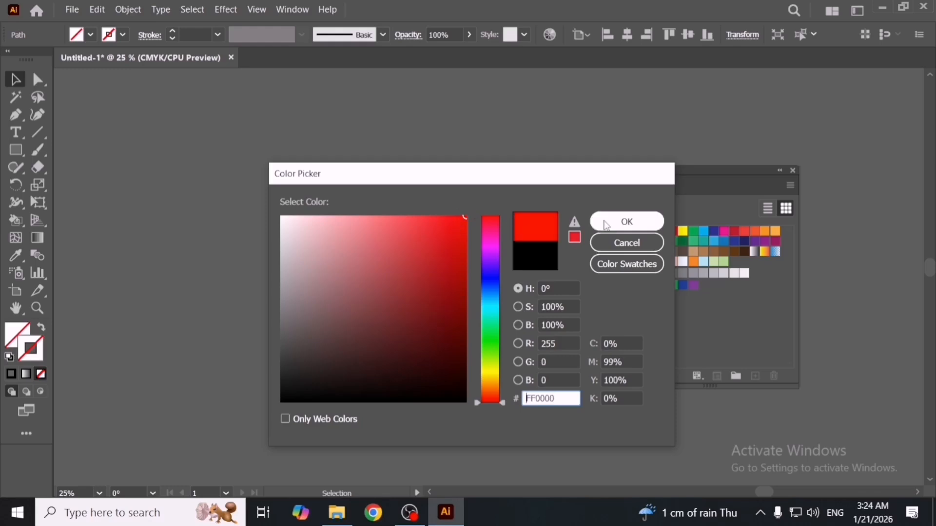
pyautogui.click(606, 223)
# Increase the red mask path's stroke weight to 16 pt, and delete the path
pyautogui.click(172, 30)
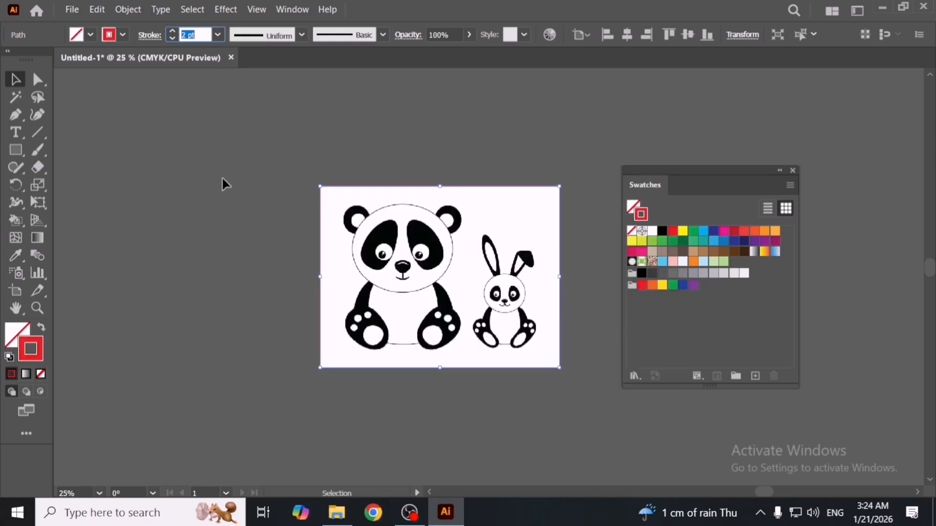
pyautogui.press('Up')
pyautogui.press('Up')
pyautogui.press('Up')
pyautogui.press('Up')
pyautogui.press('Up')
pyautogui.press('Up')
pyautogui.press('Up')
pyautogui.press('Up')
pyautogui.press('Up')
pyautogui.press('Up')
pyautogui.press('Up')
pyautogui.press('Up')
pyautogui.press('Up')
pyautogui.press('Up')
pyautogui.press('Up')
pyautogui.press('Up')
pyautogui.press('Up')
pyautogui.press('Up')
pyautogui.click(223, 184)
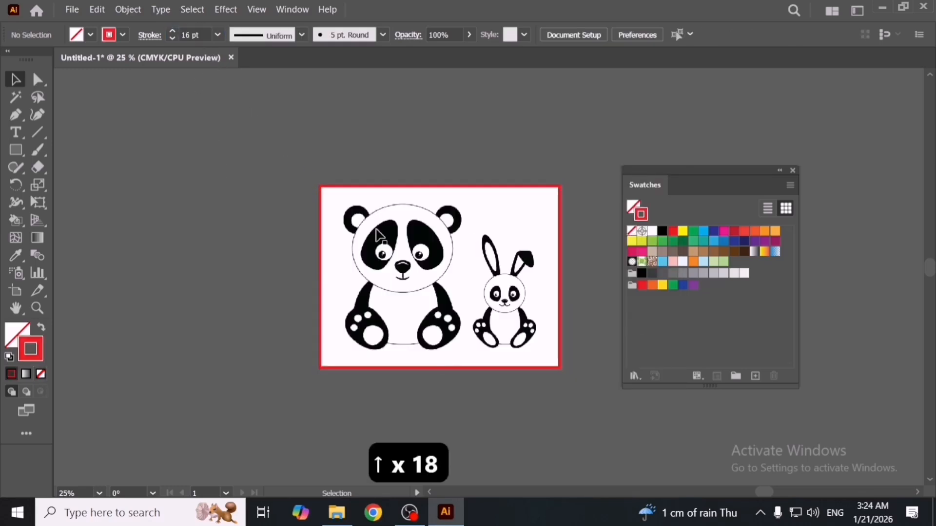
pyautogui.click(322, 238)
pyautogui.press('Delete')
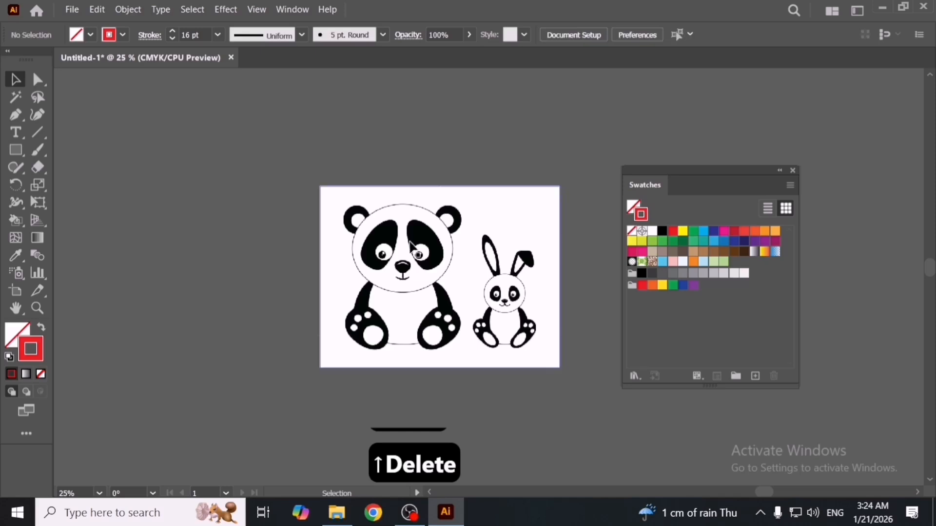
# Draw a tall rectangle over most of the panda, fill it with light blue, and send it behind the image
pyautogui.click(433, 217)
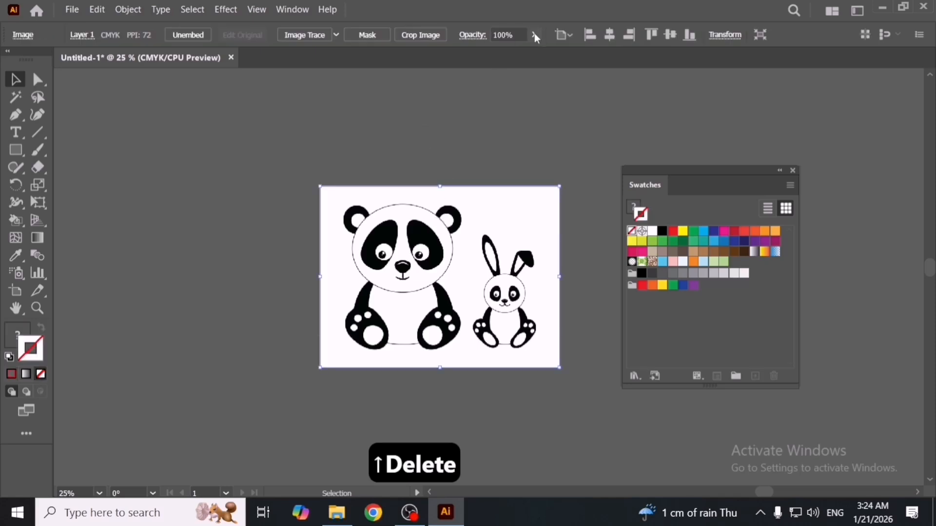
pyautogui.click(18, 152)
pyautogui.moveTo(288, 158); pyautogui.dragTo(447, 410)
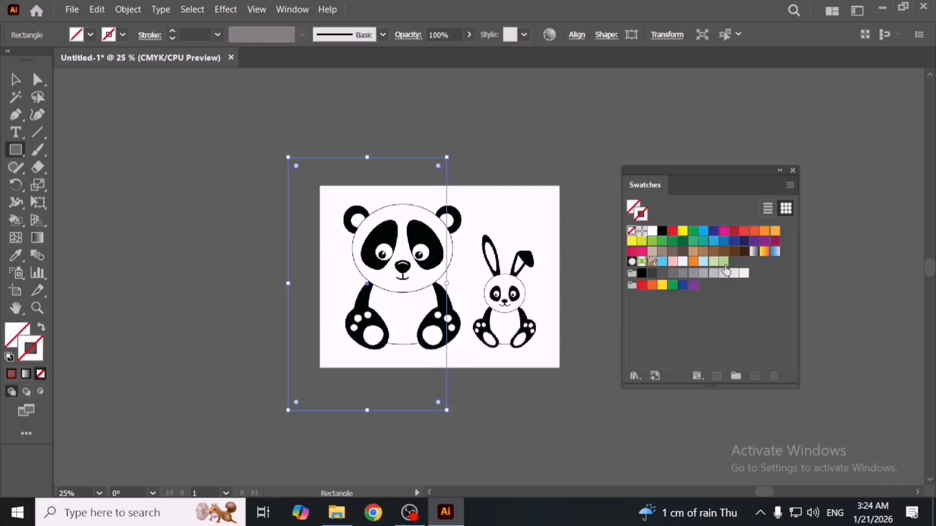
pyautogui.click(703, 231)
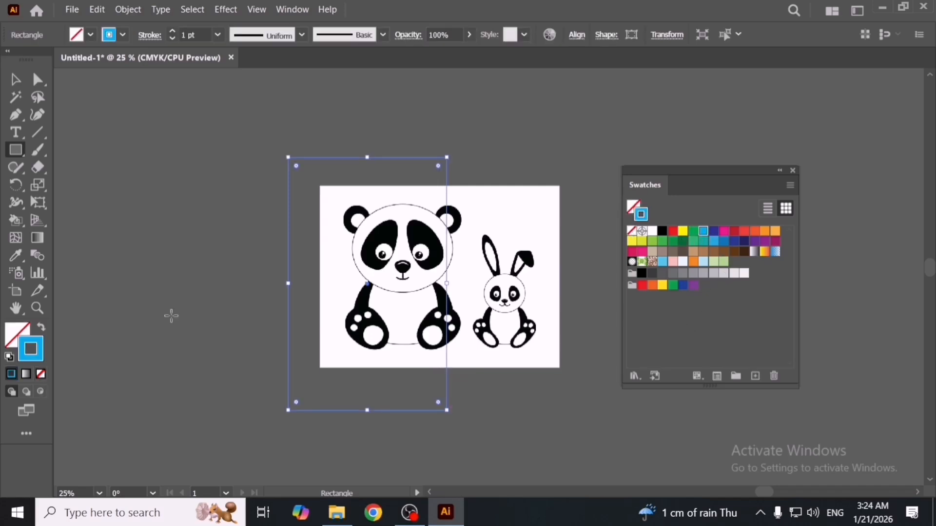
pyautogui.click(41, 327)
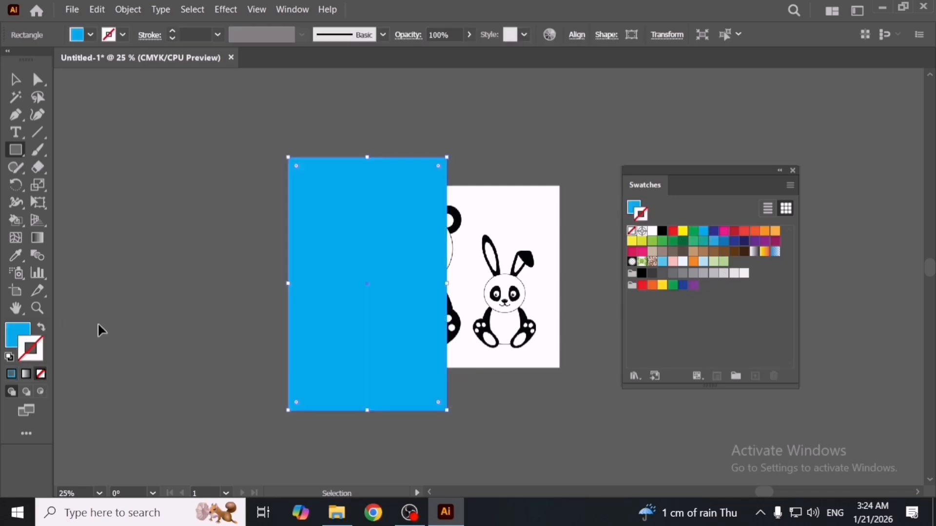
pyautogui.hotkey('ctrl', 'shift', '[')
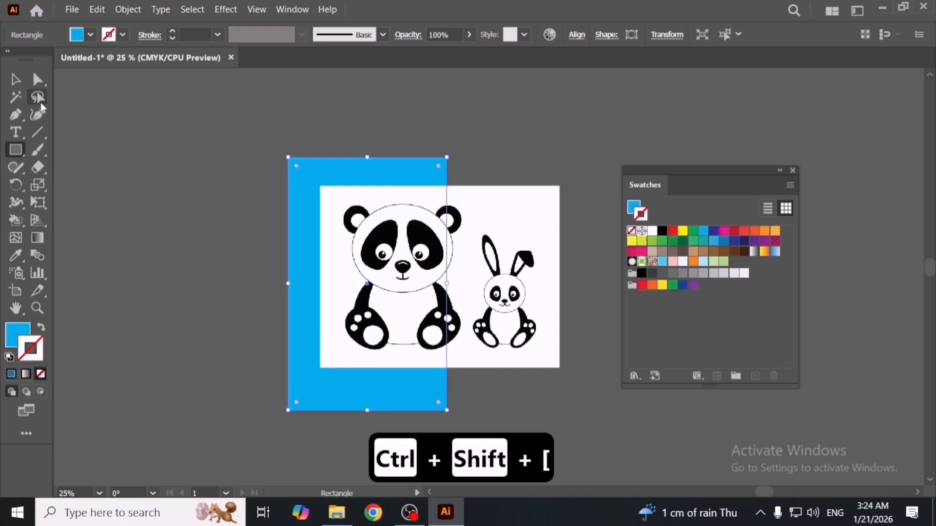
# Try out a lower opacity on the image over the blue rectangle, and delete the rectangle
pyautogui.click(15, 79)
pyautogui.click(487, 238)
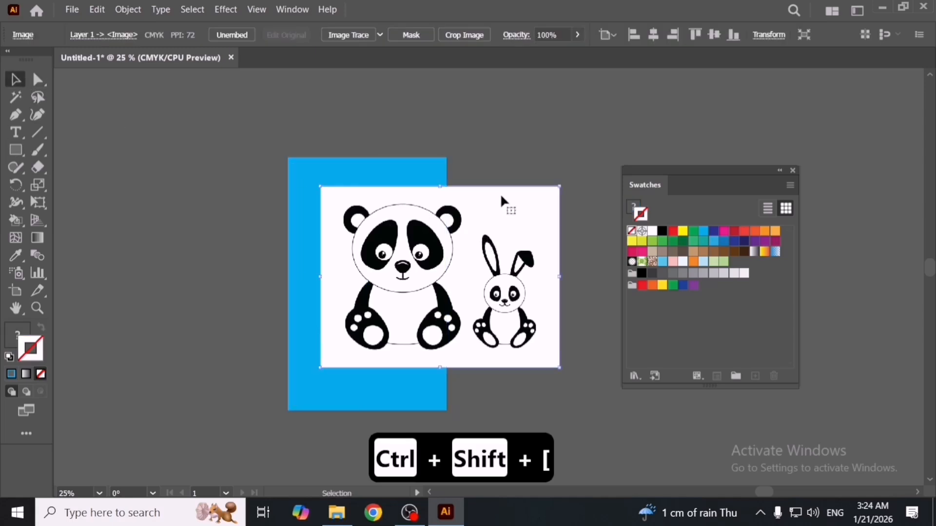
pyautogui.click(578, 35)
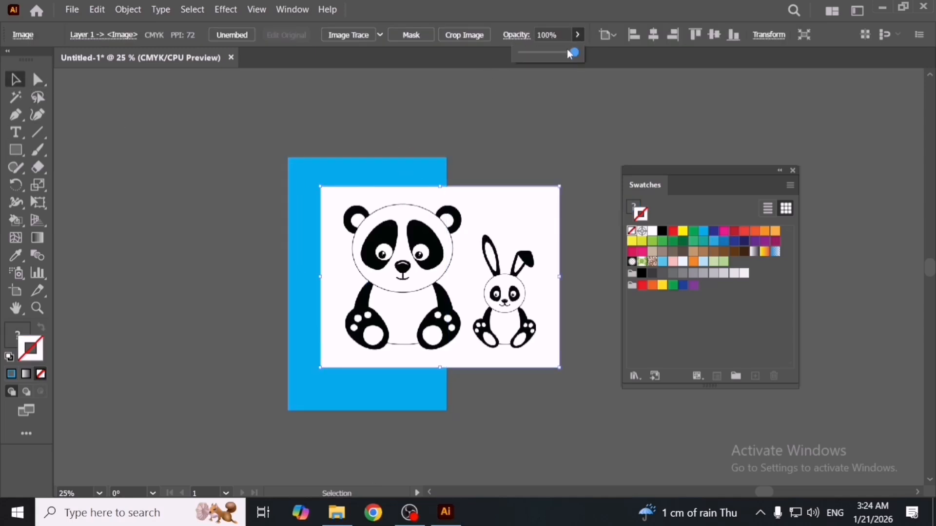
pyautogui.moveTo(578, 53); pyautogui.dragTo(525, 57)
pyautogui.click(556, 135)
pyautogui.moveTo(400, 163); pyautogui.dragTo(360, 160)
pyautogui.press('Delete')
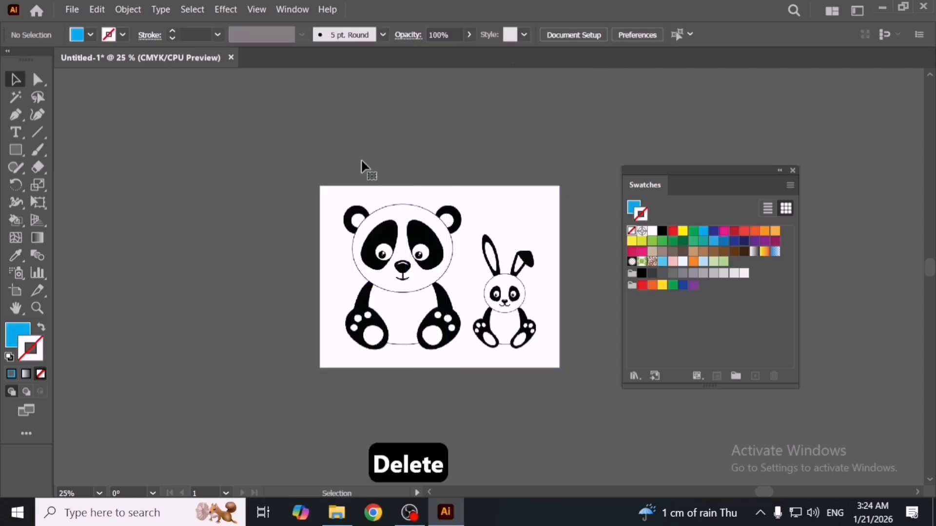
# Examine the Align To options for the image, including Align to Selection, and the Align settings
pyautogui.click(419, 264)
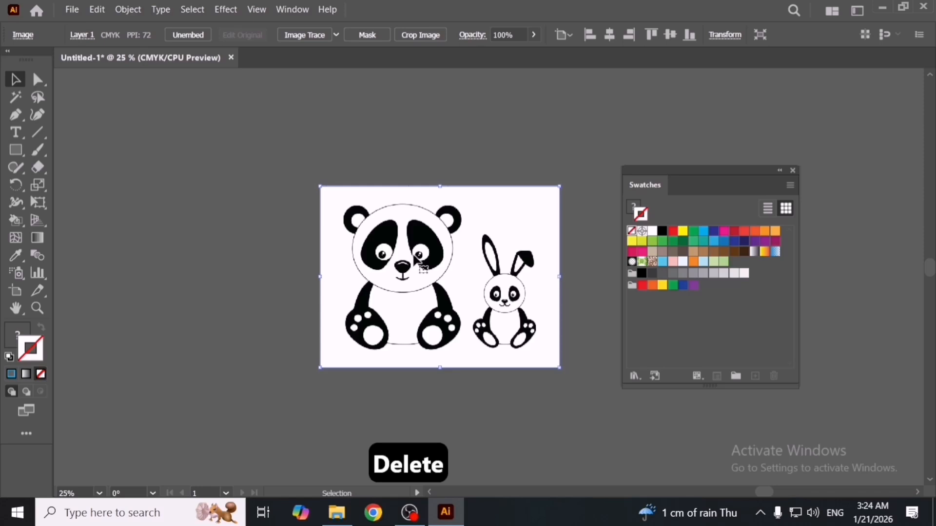
pyautogui.click(572, 36)
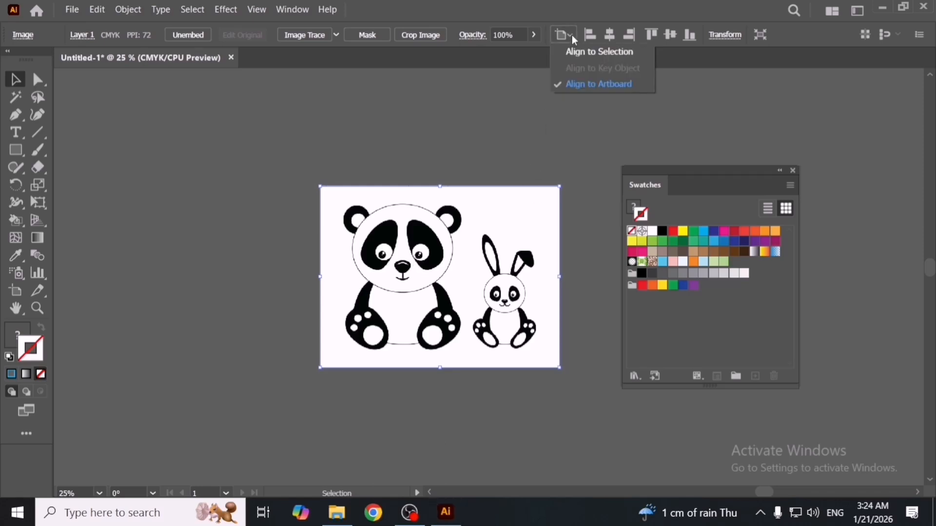
pyautogui.click(615, 52)
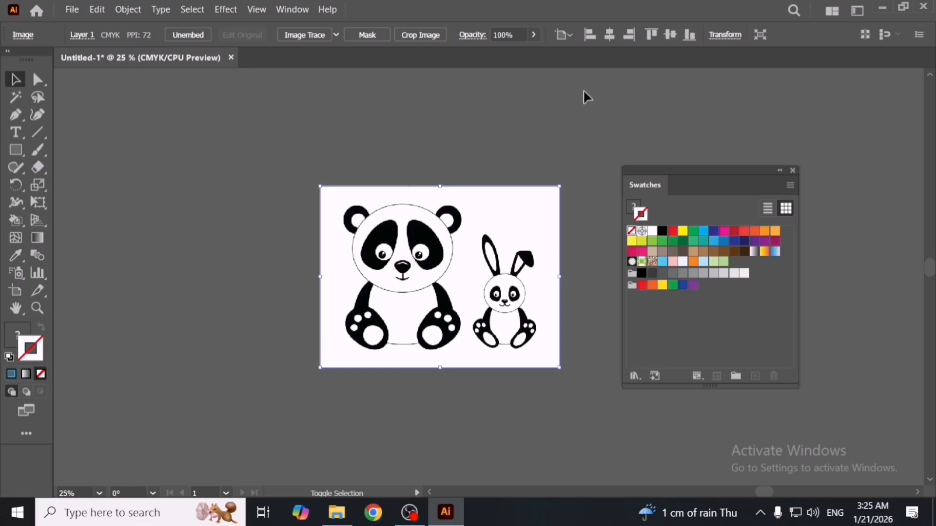
pyautogui.hotkey('shift', 'F7')
pyautogui.hotkey('shift', 'F7')
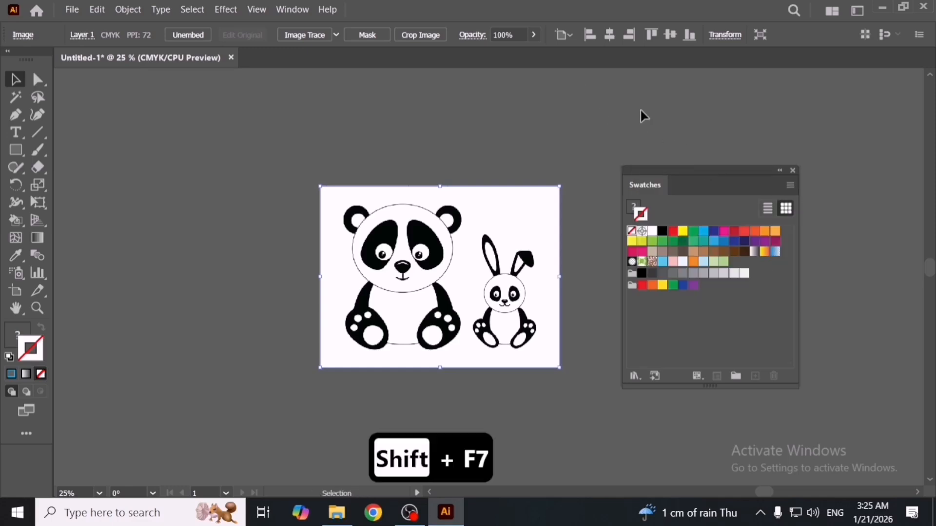
# Set the image's transform reference point to its centre, and check its width and height values
pyautogui.click(724, 35)
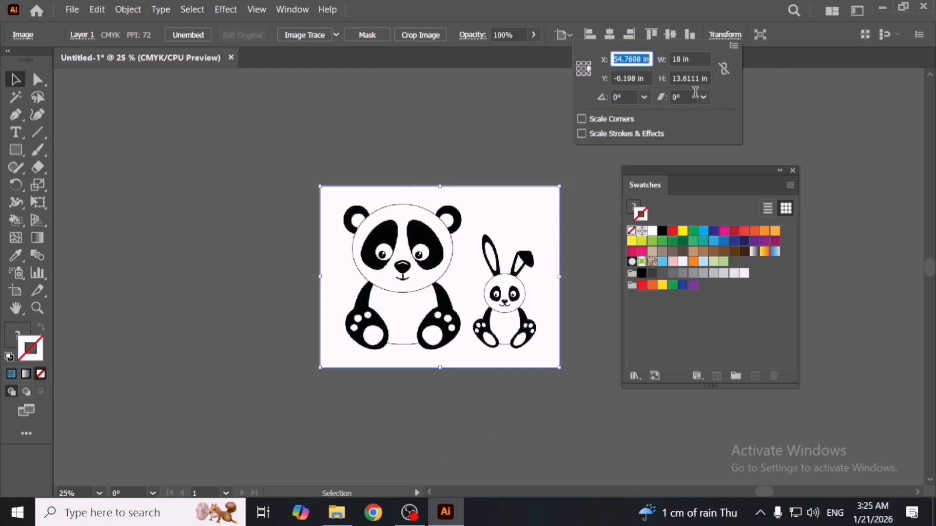
pyautogui.click(583, 69)
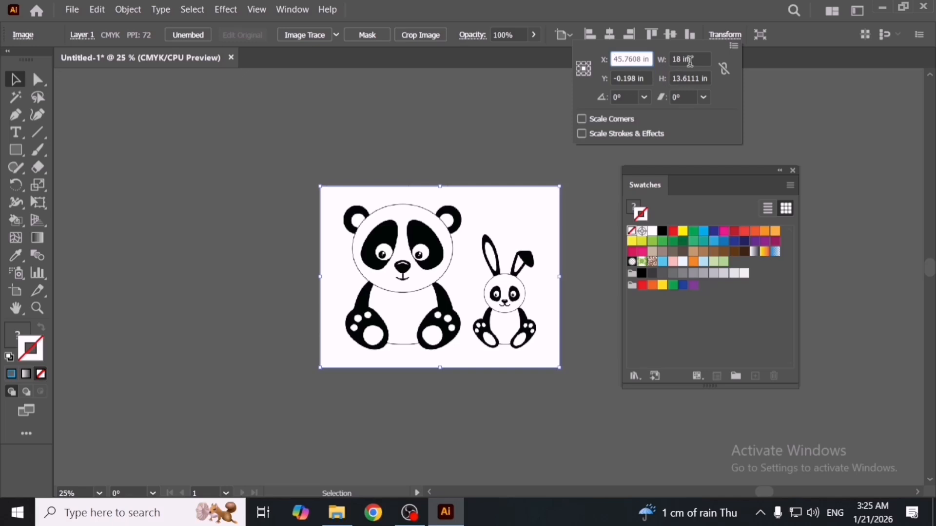
pyautogui.moveTo(692, 61); pyautogui.dragTo(653, 81)
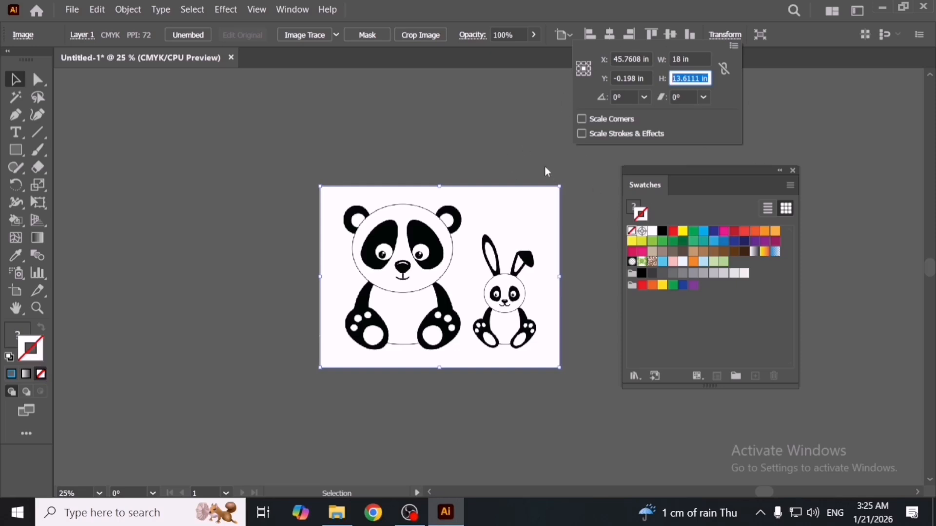
pyautogui.click(509, 143)
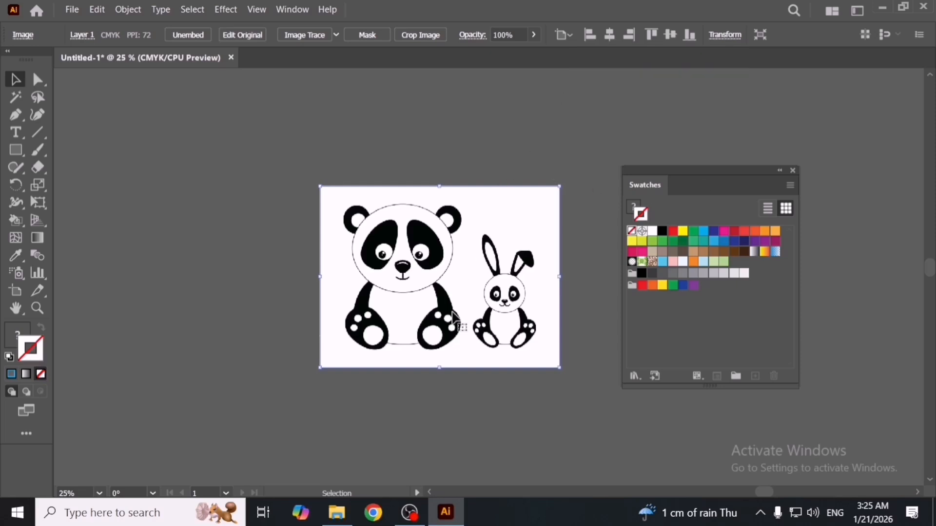
# Bring up the Image Trace settings beside the artwork, and move the image clear of them
pyautogui.scroll(-4, 452, 356)
pyautogui.scroll(3, 541, 354)
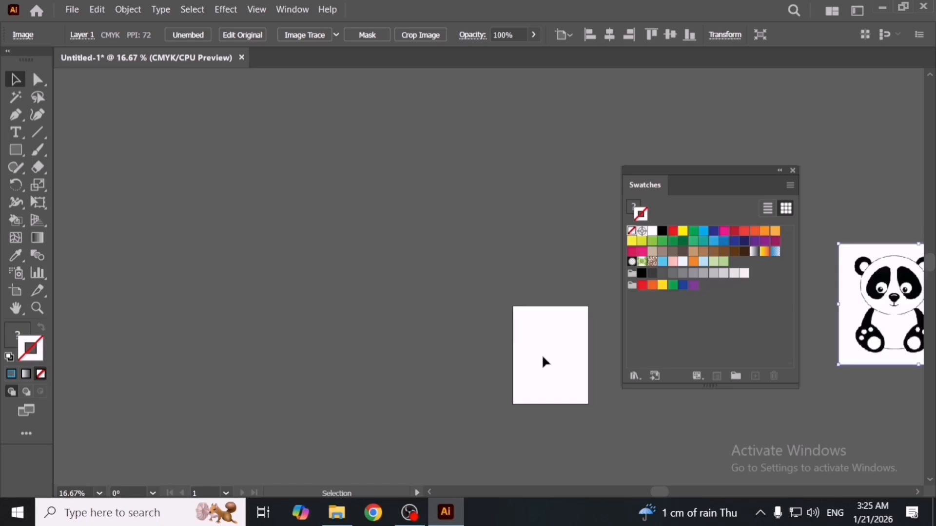
pyautogui.press('space')
pyautogui.moveTo(528, 337); pyautogui.dragTo(192, 375)
pyautogui.moveTo(622, 385); pyautogui.dragTo(507, 378)
pyautogui.scroll(2, 553, 379)
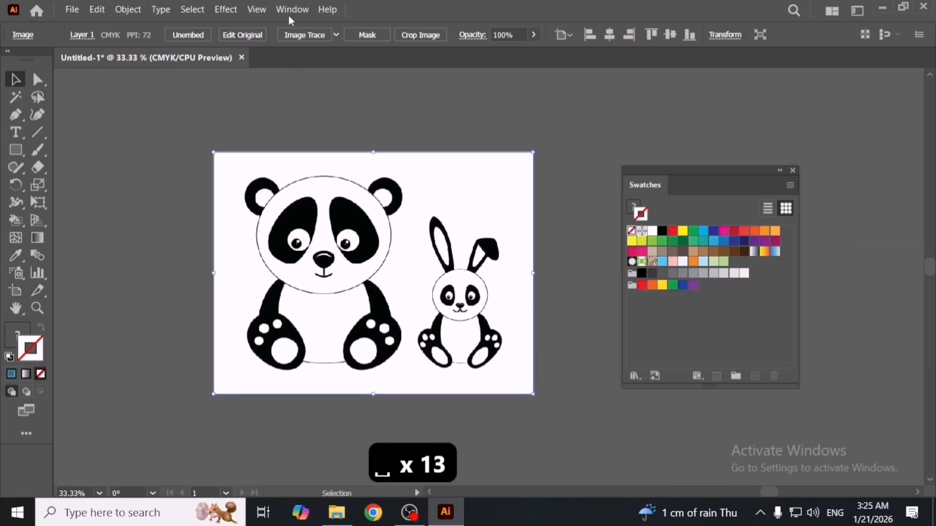
pyautogui.click(289, 12)
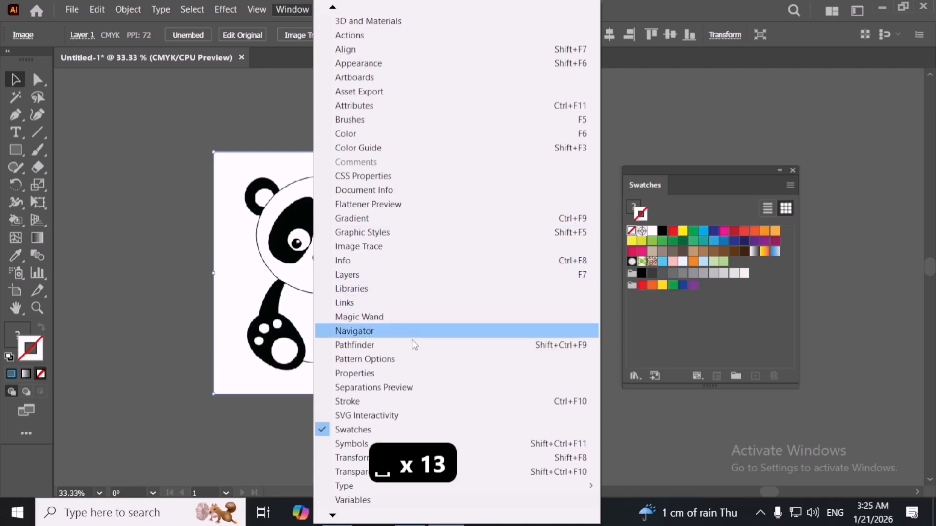
pyautogui.click(410, 257)
pyautogui.moveTo(438, 148)
pyautogui.mouseDown()
pyautogui.moveTo(241, 141)
pyautogui.moveTo(221, 125)
pyautogui.mouseUp()
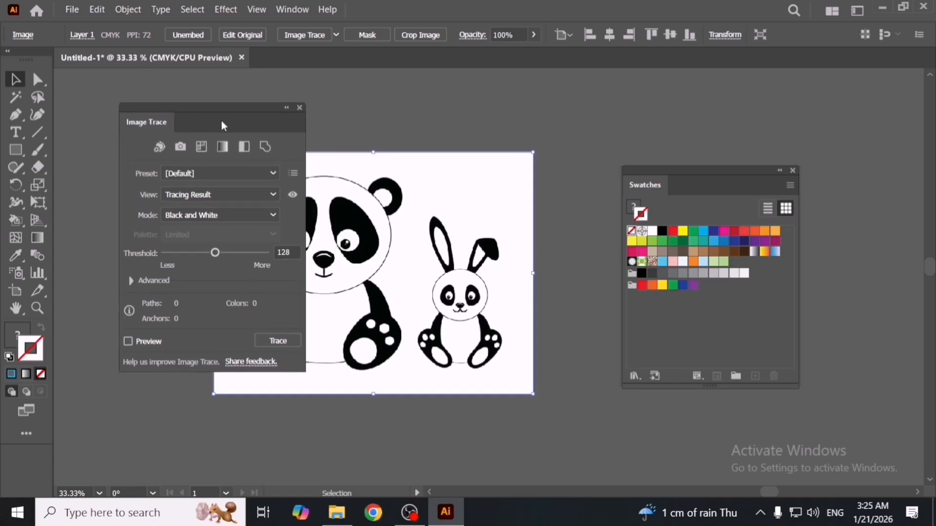
pyautogui.moveTo(374, 244); pyautogui.dragTo(482, 205)
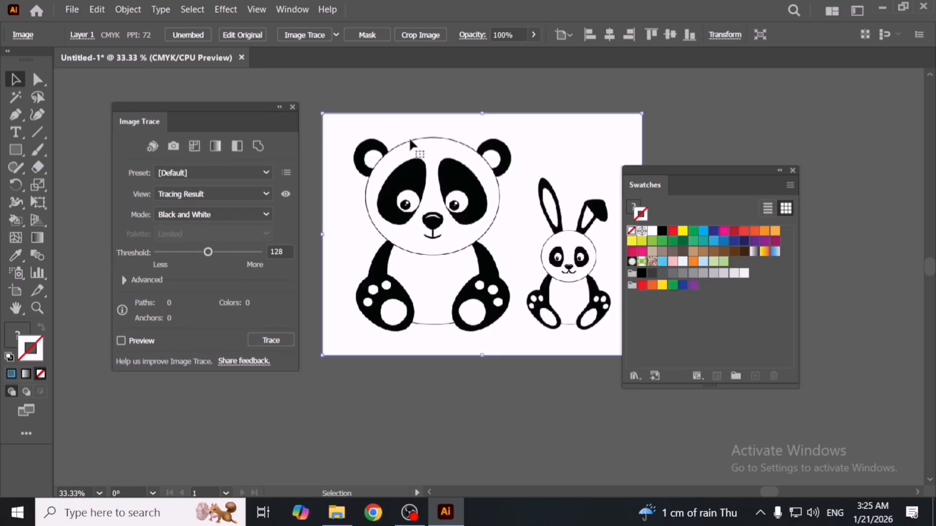
pyautogui.click(286, 12)
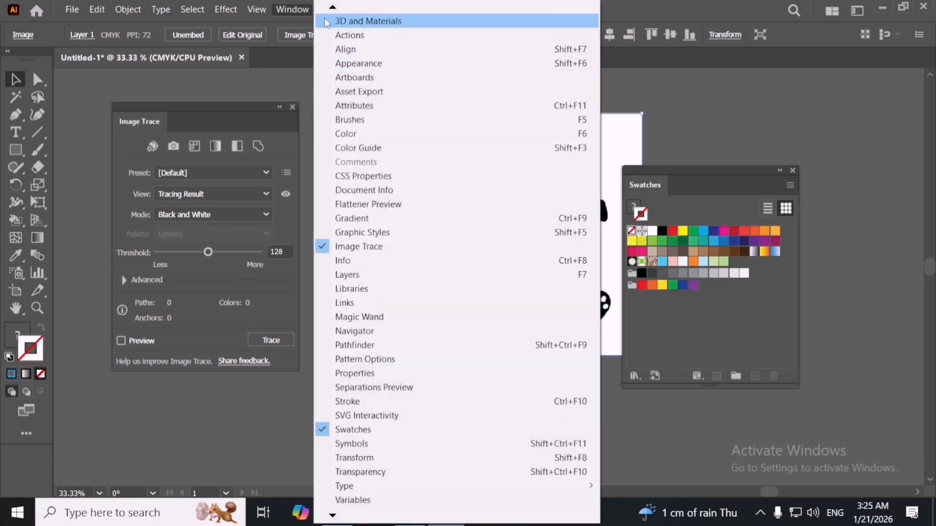
pyautogui.moveTo(334, 8)
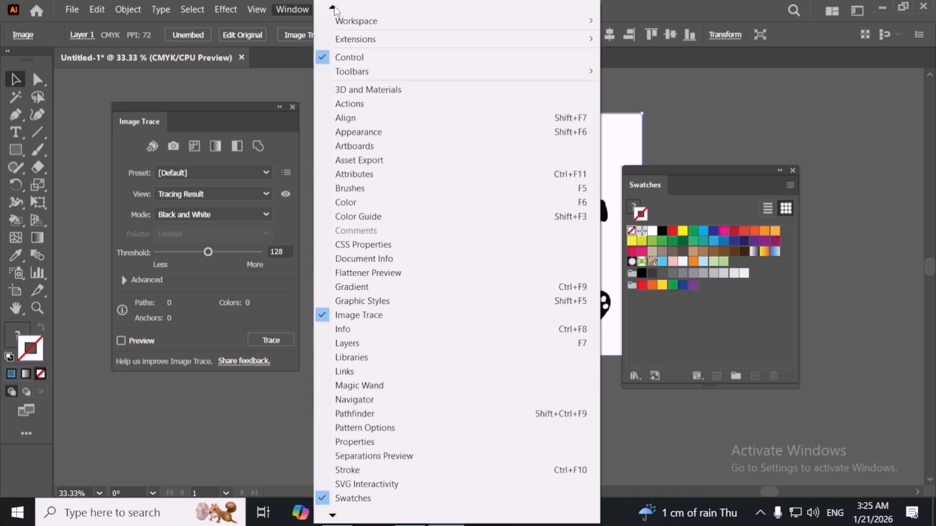
pyautogui.moveTo(465, 54)
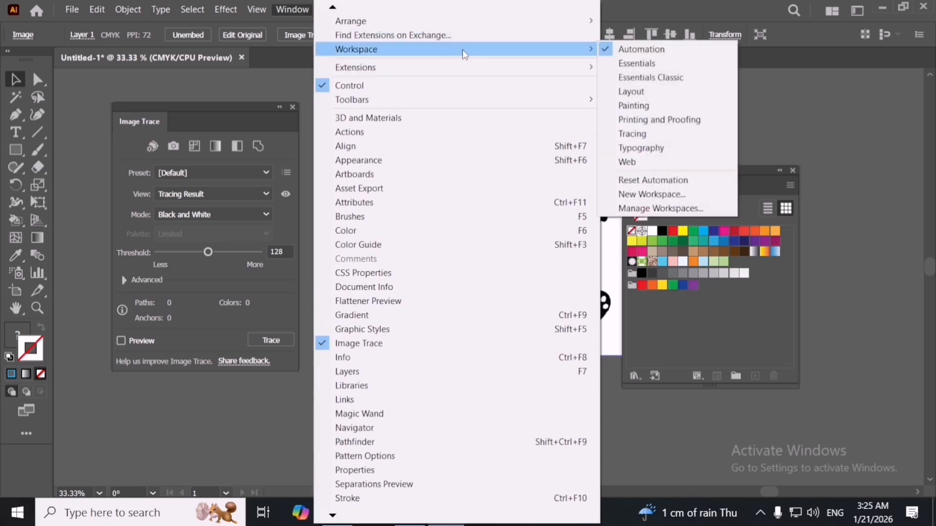
pyautogui.click(283, 72)
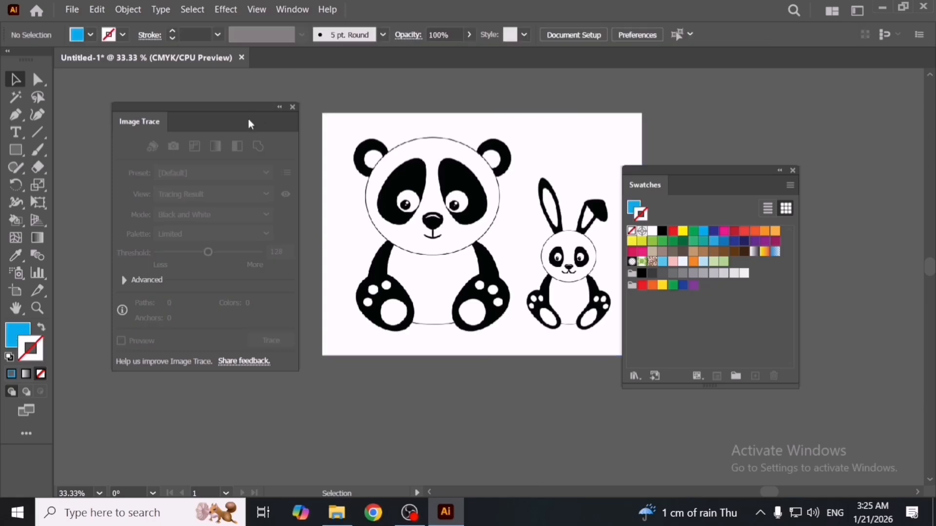
# Select the panda image, place the Image Trace settings and the swatches clear of it, and review which windows can be shown
pyautogui.moveTo(248, 119); pyautogui.dragTo(256, 132)
pyautogui.click(393, 186)
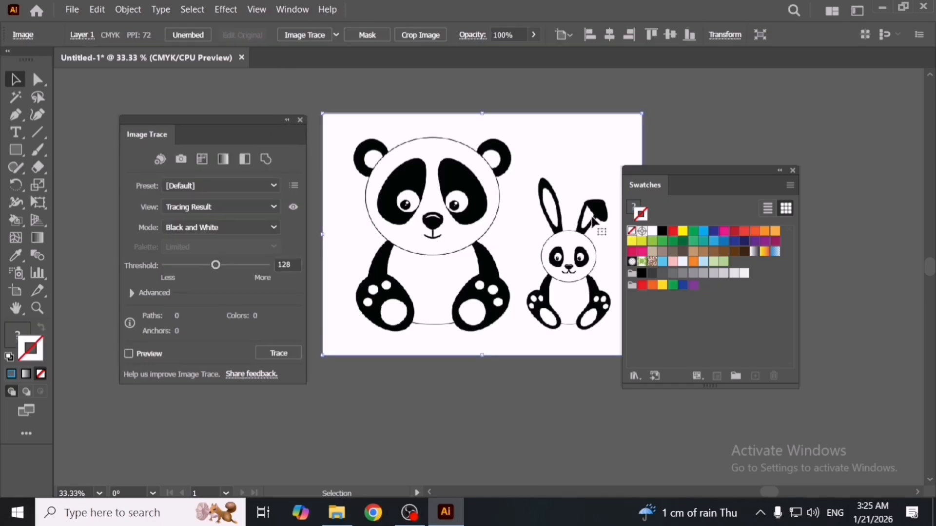
pyautogui.moveTo(700, 177); pyautogui.dragTo(735, 159)
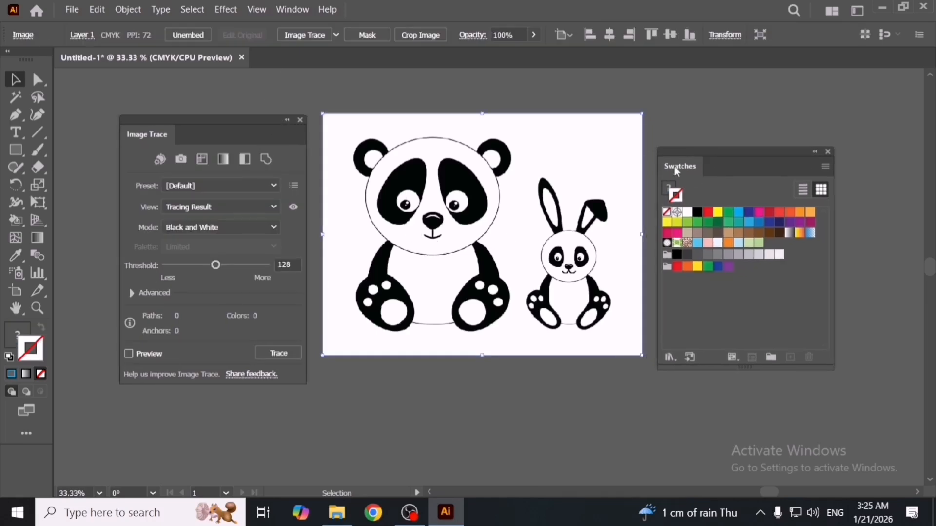
pyautogui.click(291, 8)
pyautogui.moveTo(334, 516)
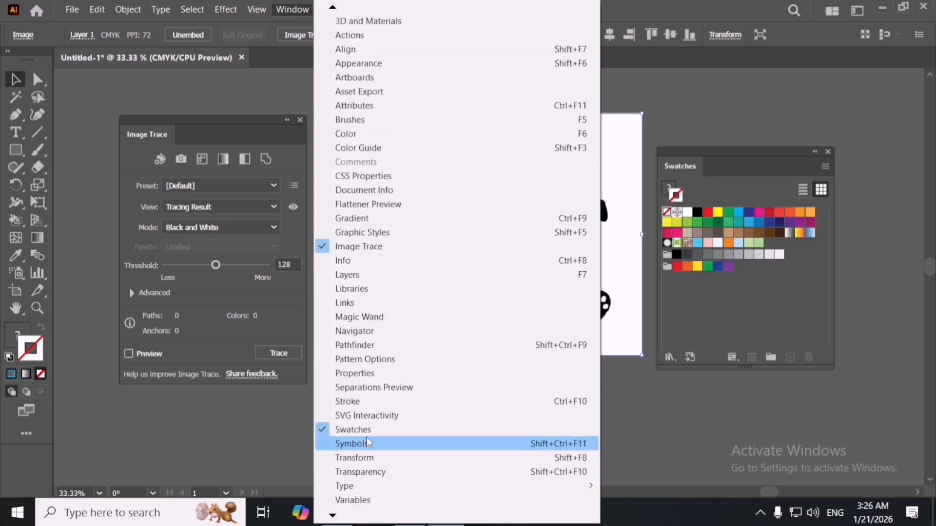
pyautogui.click(725, 165)
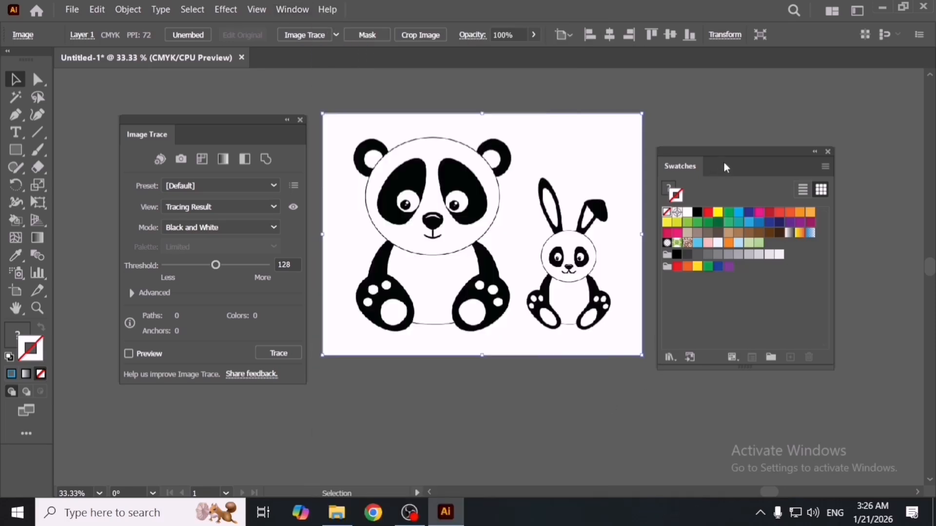
# Load the Skintones swatch library, enlarge it to view all its colour groups, and check its display options
pyautogui.click(825, 168)
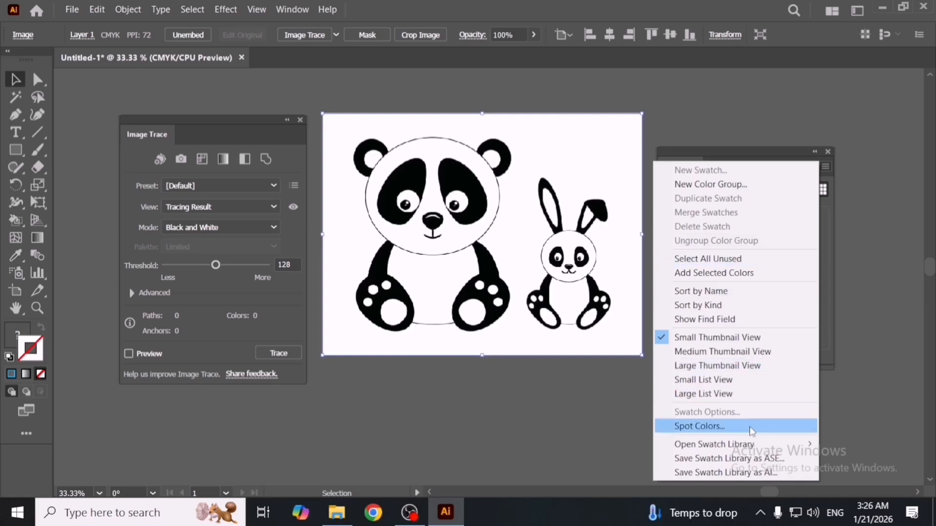
pyautogui.moveTo(751, 445)
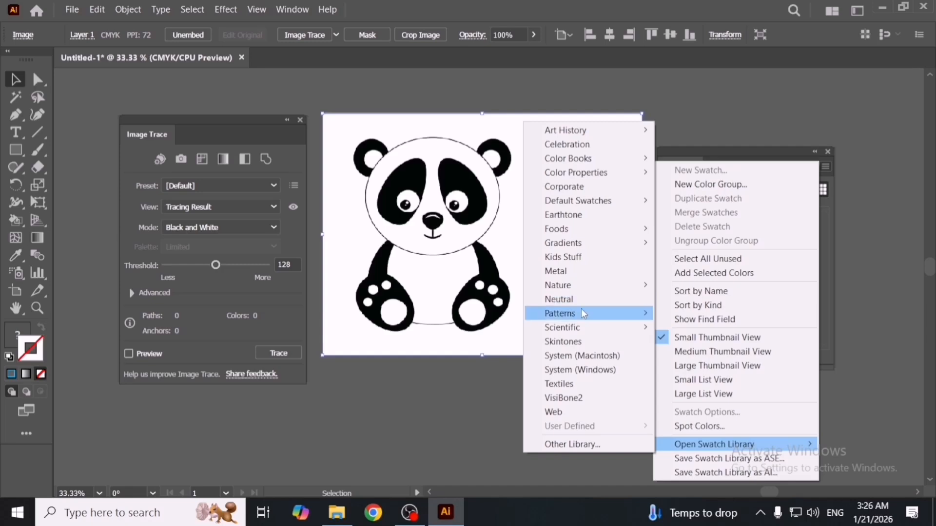
pyautogui.moveTo(596, 332)
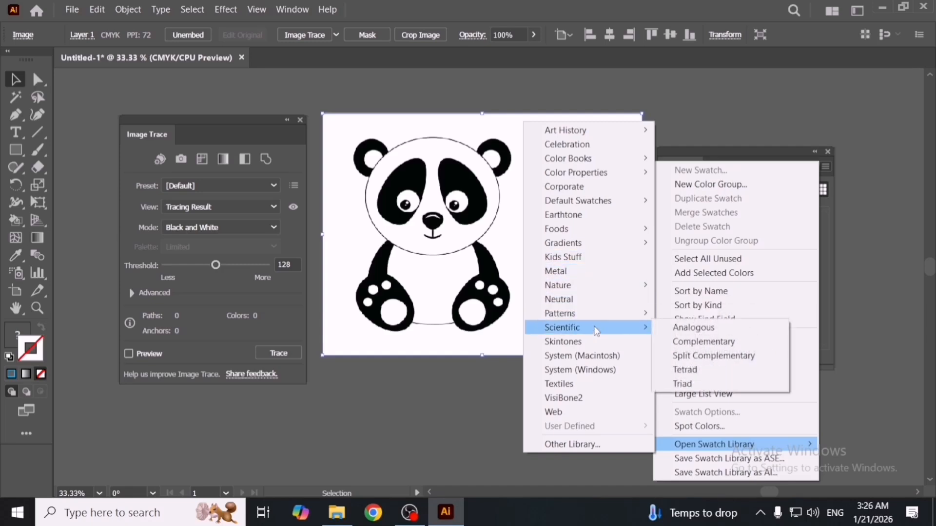
pyautogui.click(635, 344)
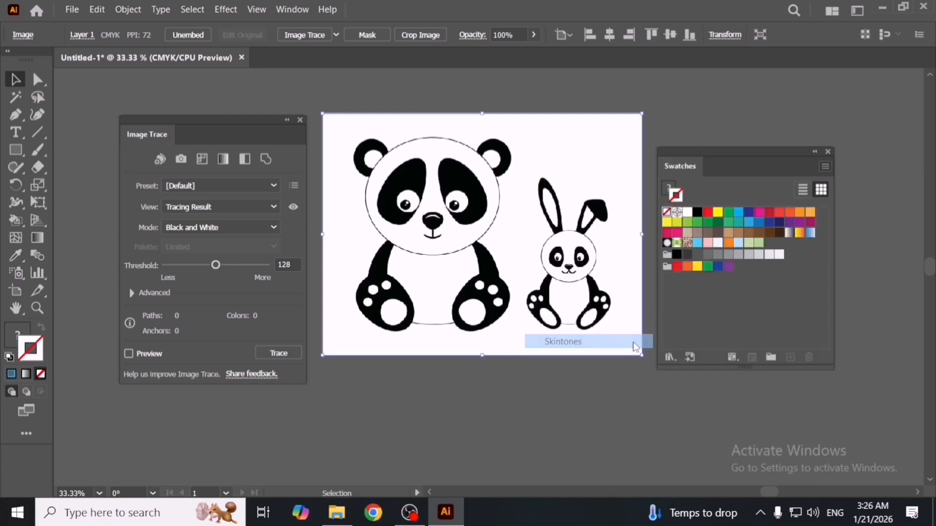
pyautogui.moveTo(526, 184); pyautogui.dragTo(534, 146)
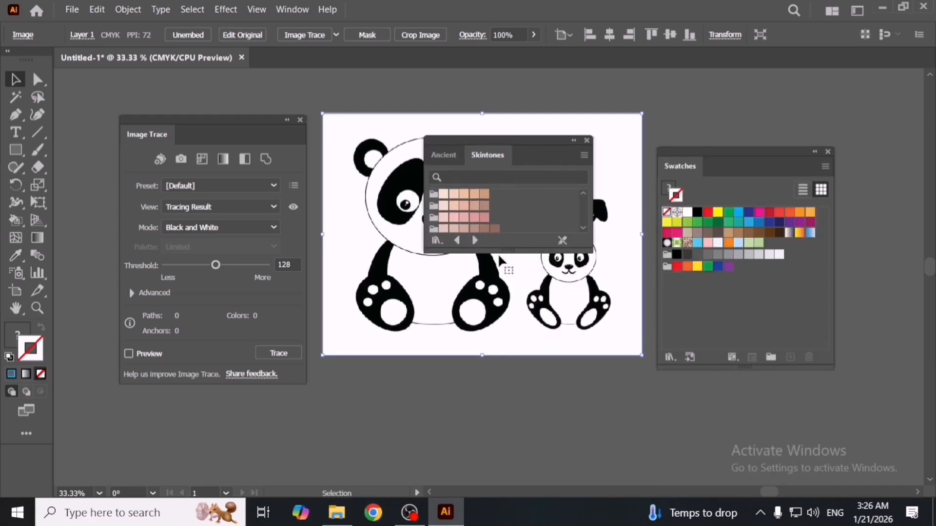
pyautogui.moveTo(506, 252); pyautogui.dragTo(516, 334)
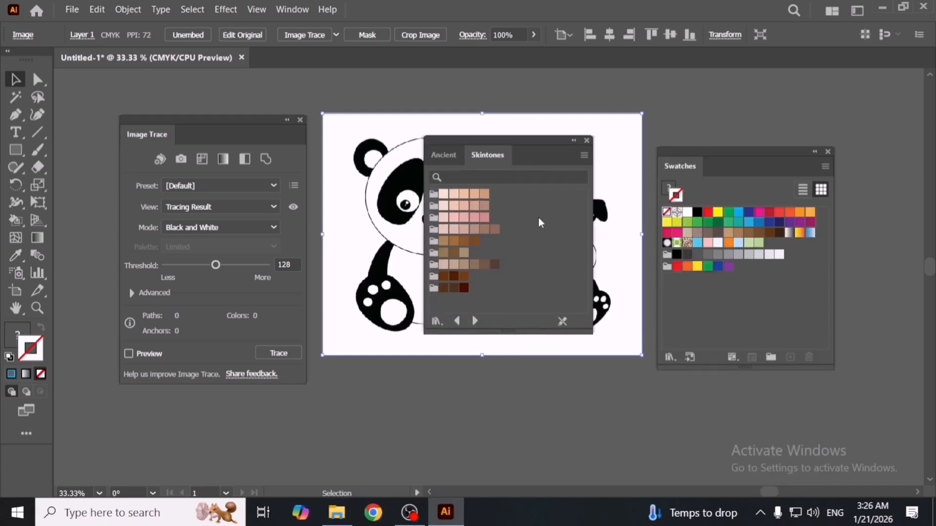
pyautogui.click(584, 157)
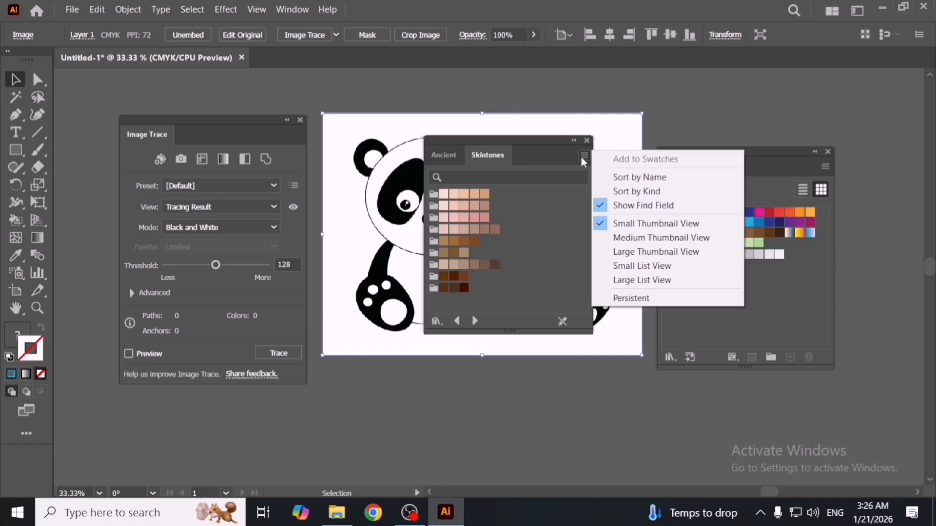
pyautogui.click(558, 150)
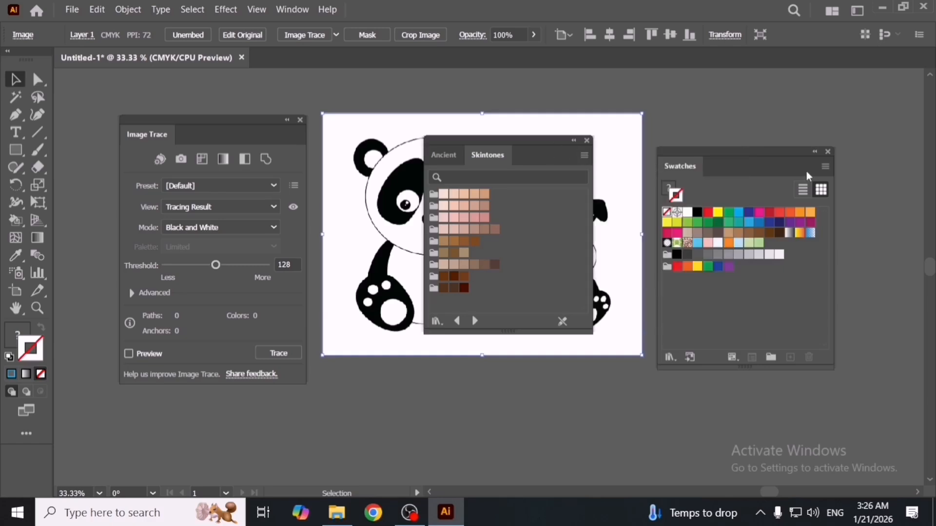
# Load the Beach swatch library from the Nature category, and view the colours of the Ancient library
pyautogui.click(825, 167)
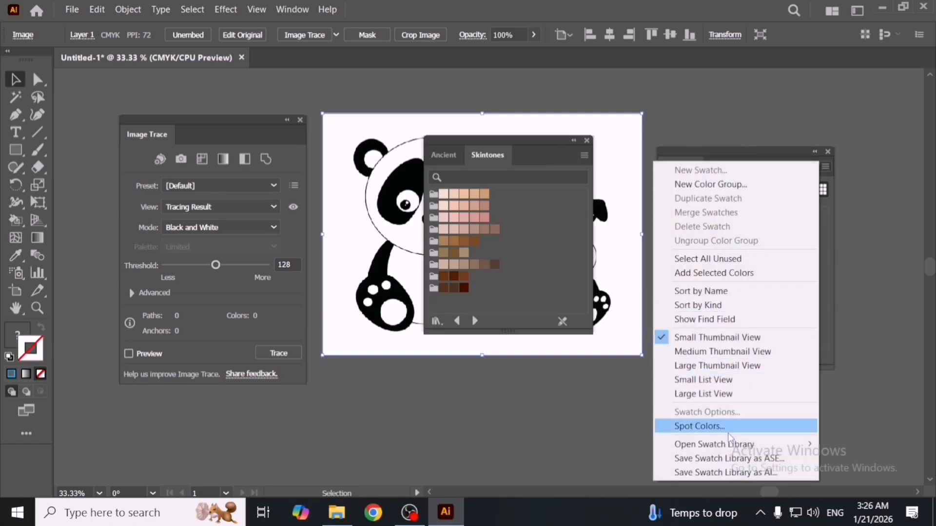
pyautogui.moveTo(700, 445)
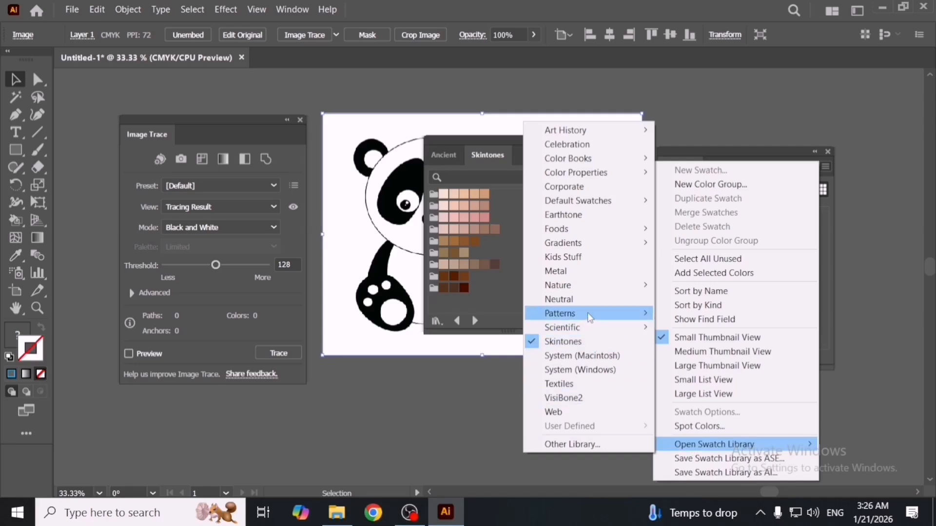
pyautogui.moveTo(589, 316)
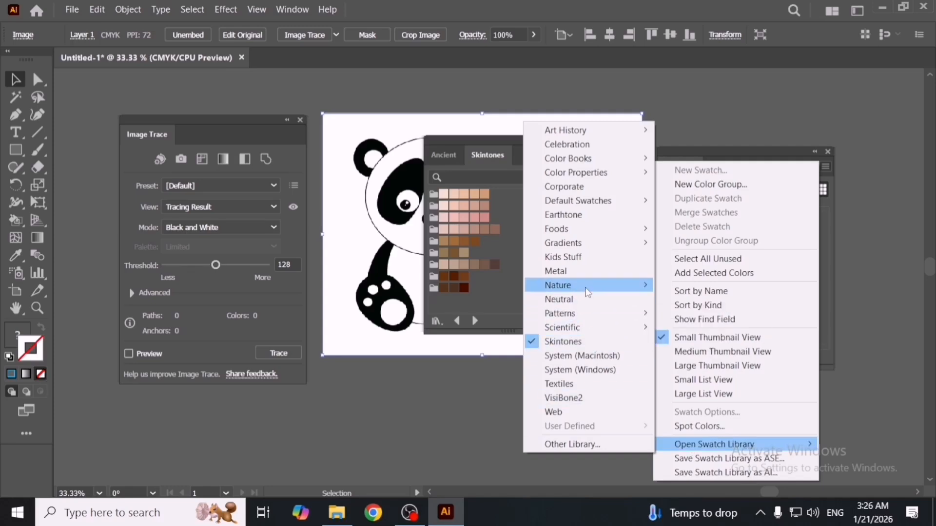
pyautogui.moveTo(591, 286)
pyautogui.click(685, 287)
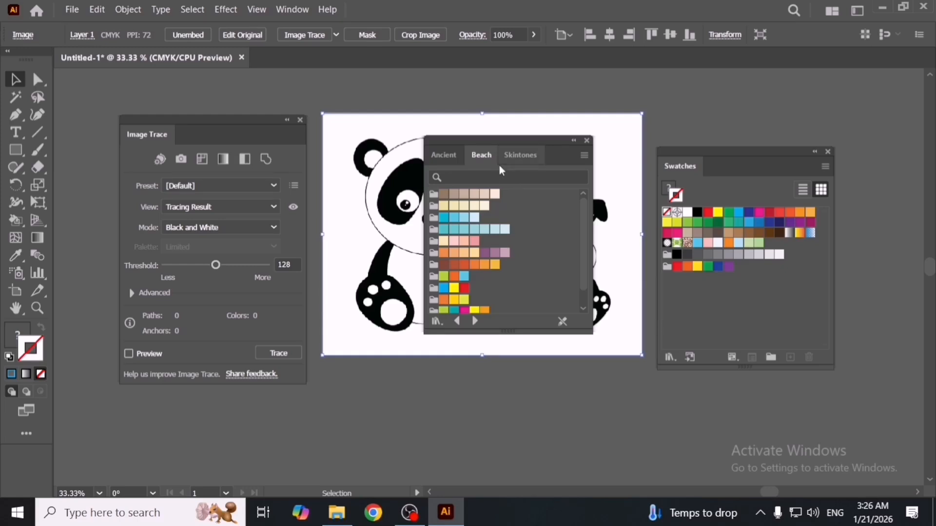
pyautogui.click(511, 160)
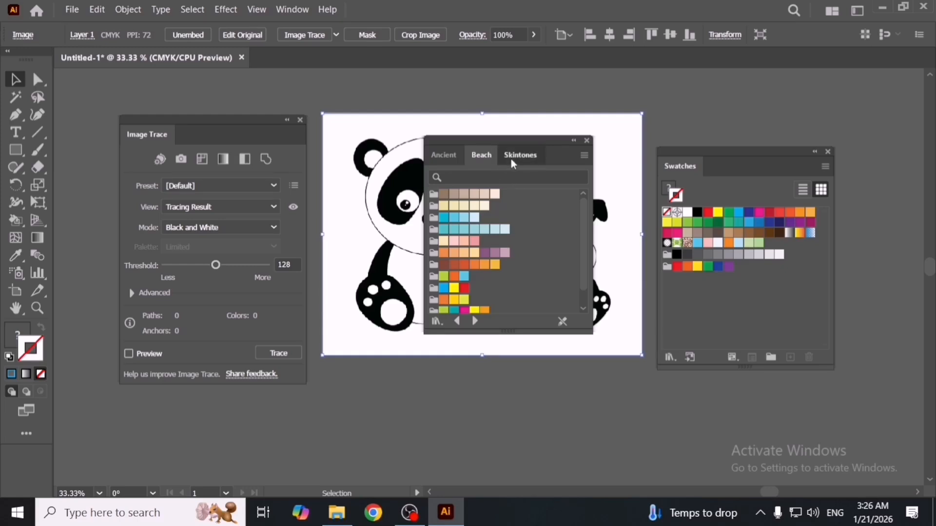
pyautogui.click(438, 155)
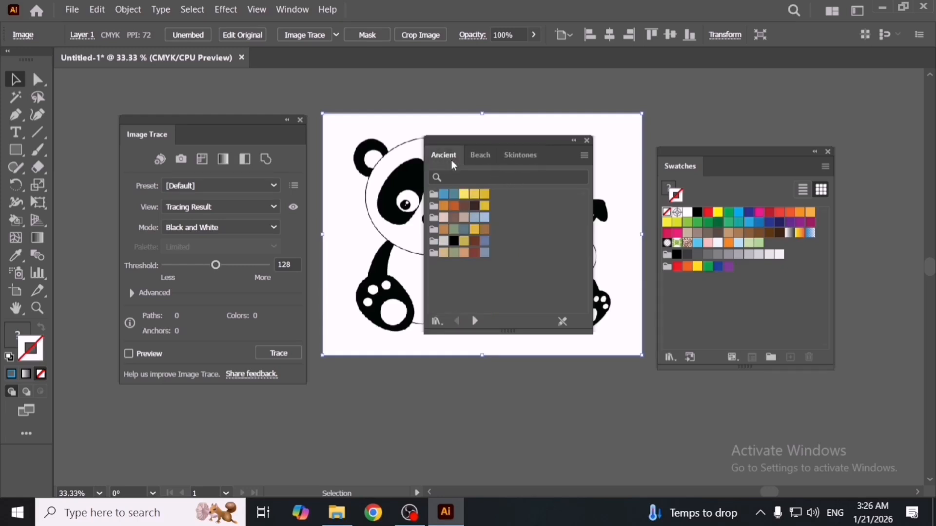
# Load the Fruit swatch library from the Foods category, look through the loaded libraries including Beach and Skintones, and close them
pyautogui.click(824, 168)
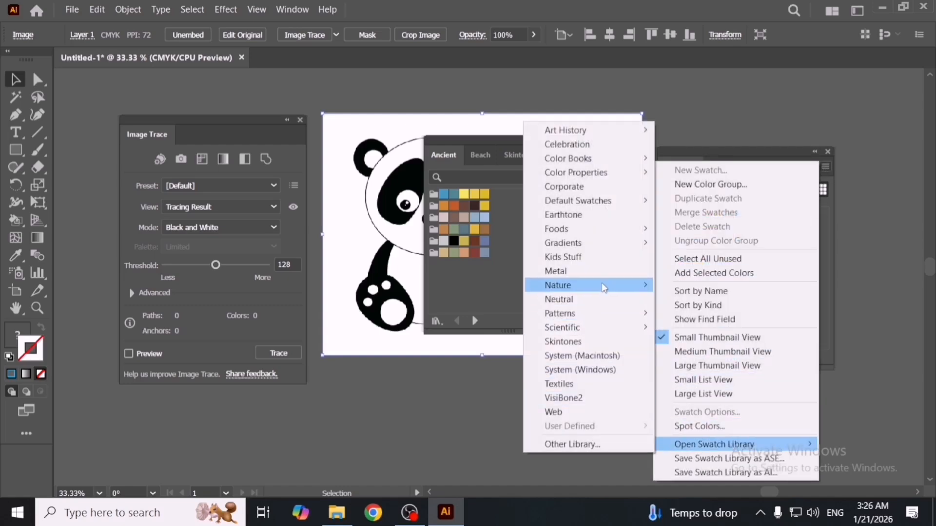
pyautogui.moveTo(602, 236)
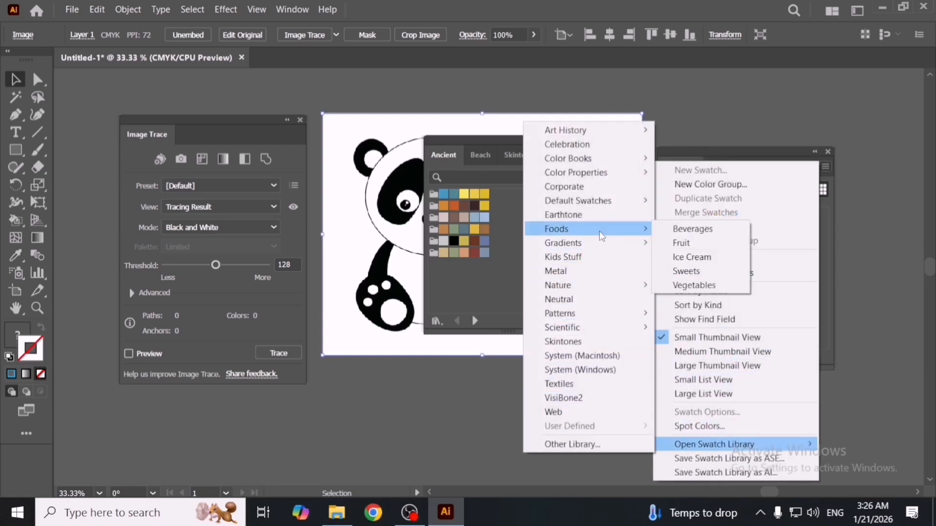
pyautogui.click(681, 242)
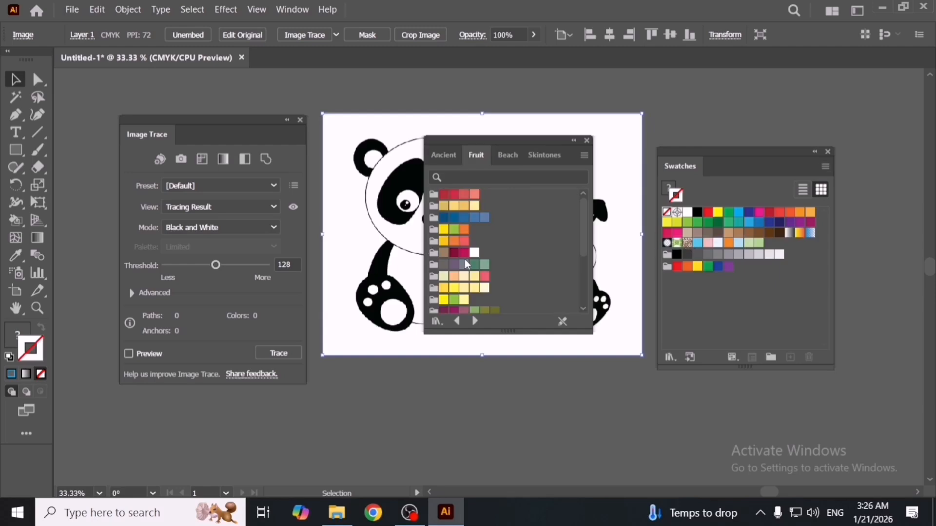
pyautogui.scroll(-3, 470, 269)
pyautogui.click(506, 155)
pyautogui.click(546, 155)
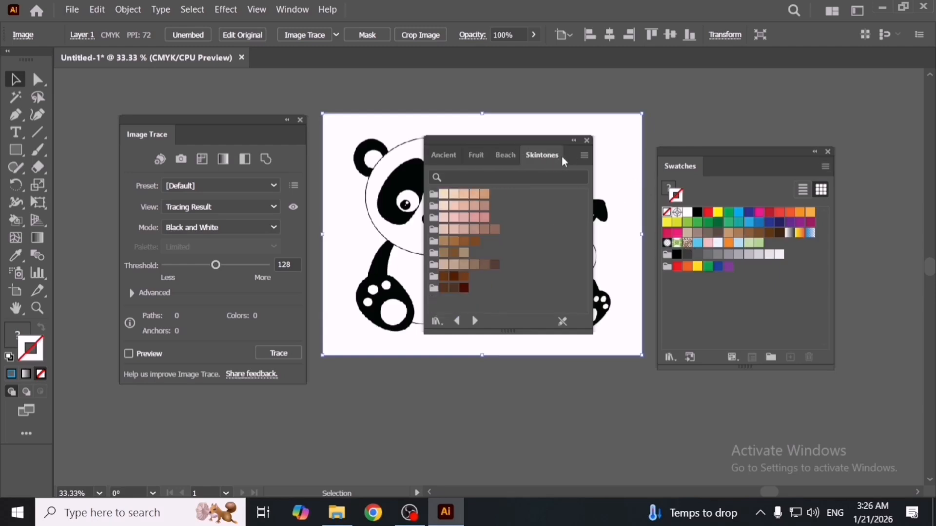
pyautogui.click(587, 141)
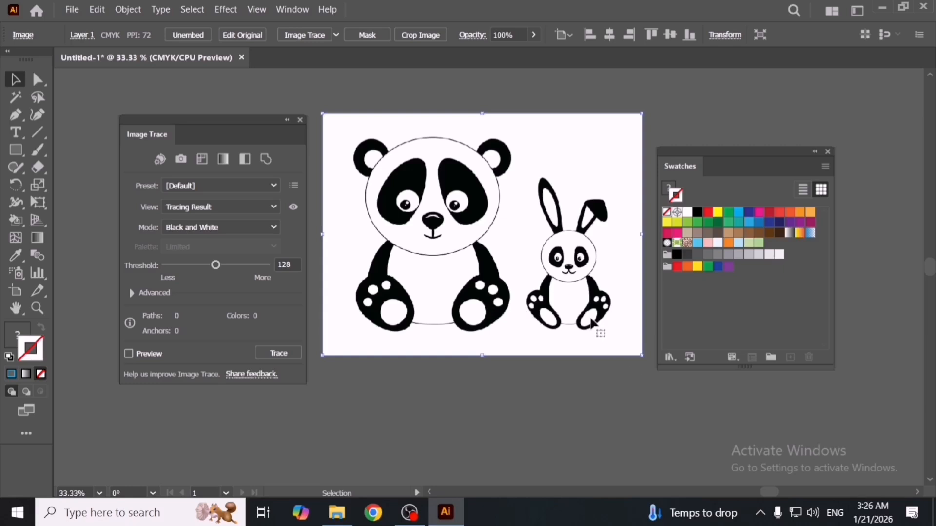
# Shift the image slightly down and draw a small blue rectangle in the empty area below it
pyautogui.moveTo(538, 310); pyautogui.dragTo(535, 320)
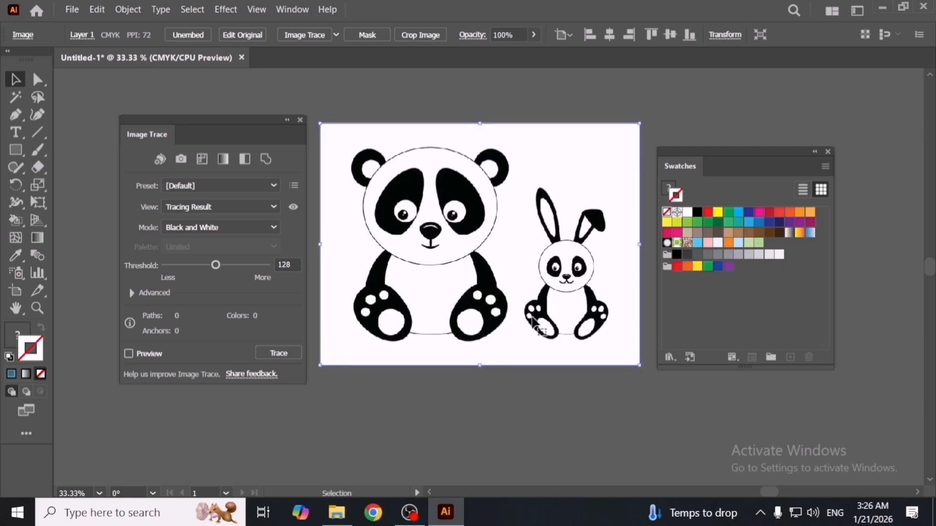
pyautogui.click(488, 388)
pyautogui.click(15, 150)
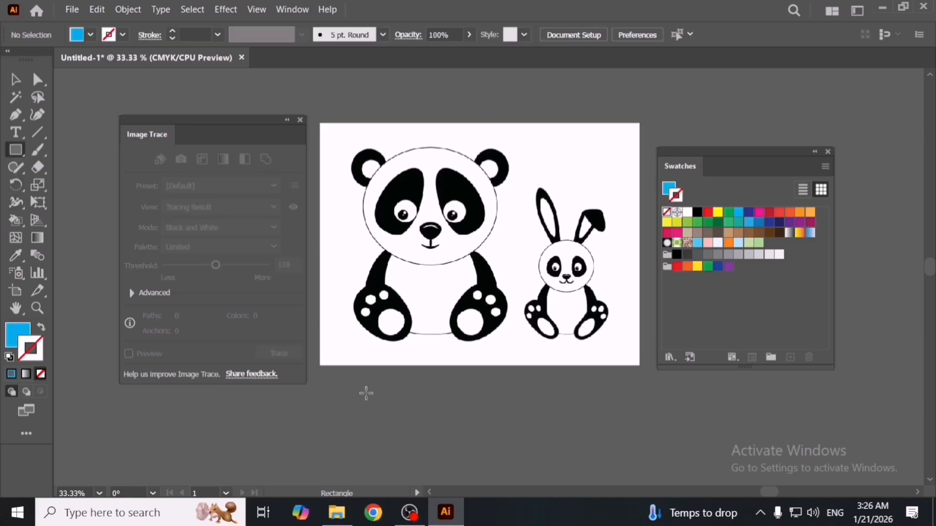
pyautogui.moveTo(366, 393); pyautogui.dragTo(438, 444)
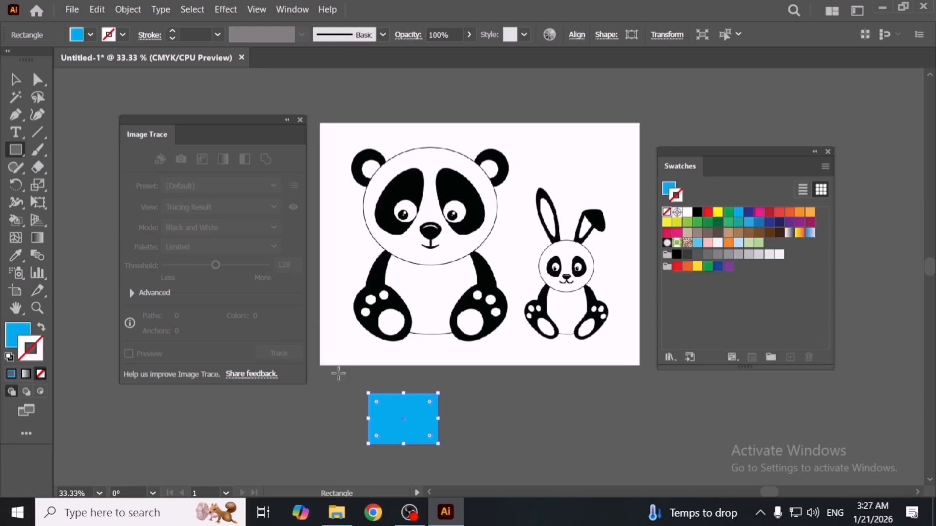
pyautogui.click(15, 79)
# Change the rectangle's fill to a neutral grey of about C 55, M 46, Y 46, K 11
pyautogui.click(17, 333)
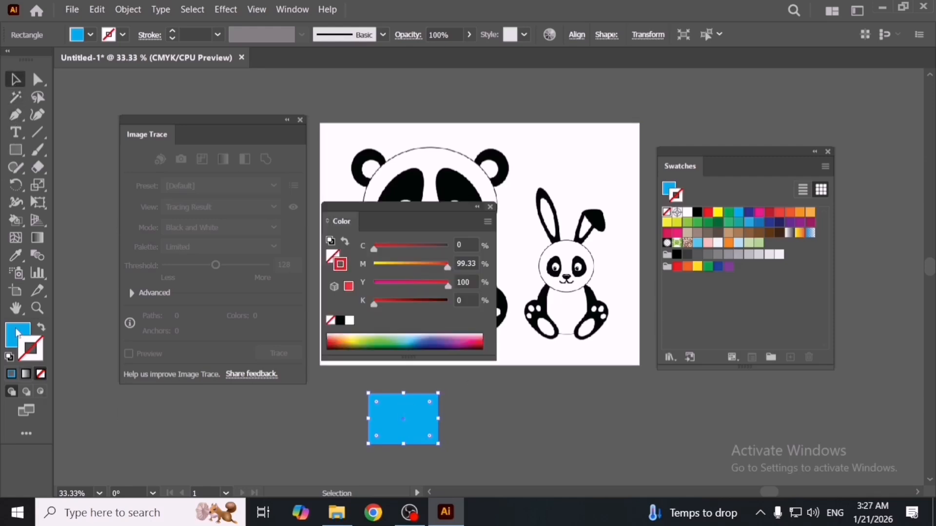
pyautogui.doubleClick(17, 333)
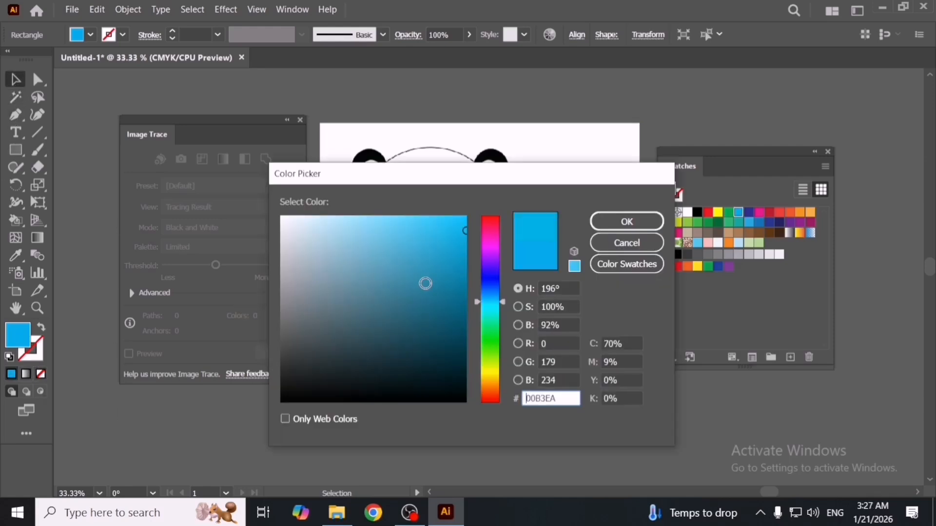
pyautogui.moveTo(282, 312); pyautogui.dragTo(278, 315)
pyautogui.click(627, 221)
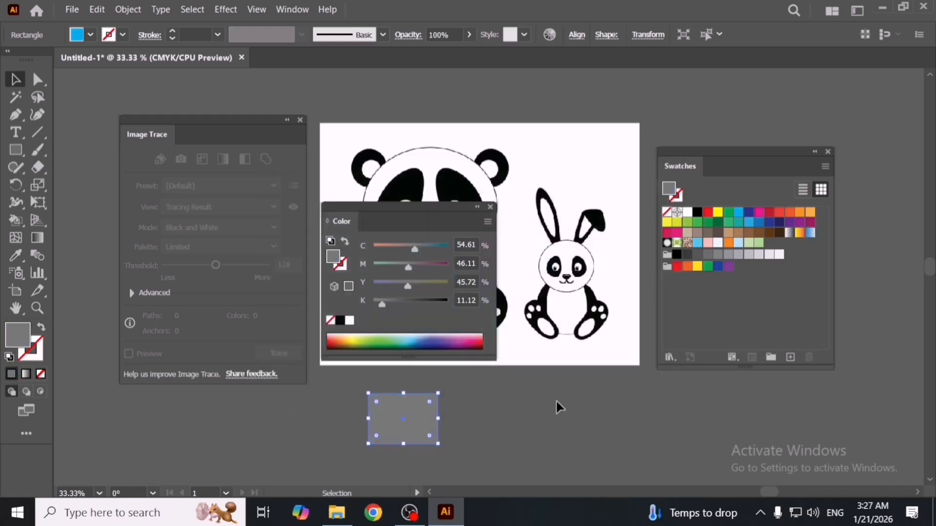
# Add the rectangle's grey fill to the swatches as a new colour, and deselect everything
pyautogui.click(559, 407)
pyautogui.moveTo(408, 441); pyautogui.dragTo(725, 302)
pyautogui.moveTo(767, 257); pyautogui.dragTo(782, 249)
pyautogui.click(683, 442)
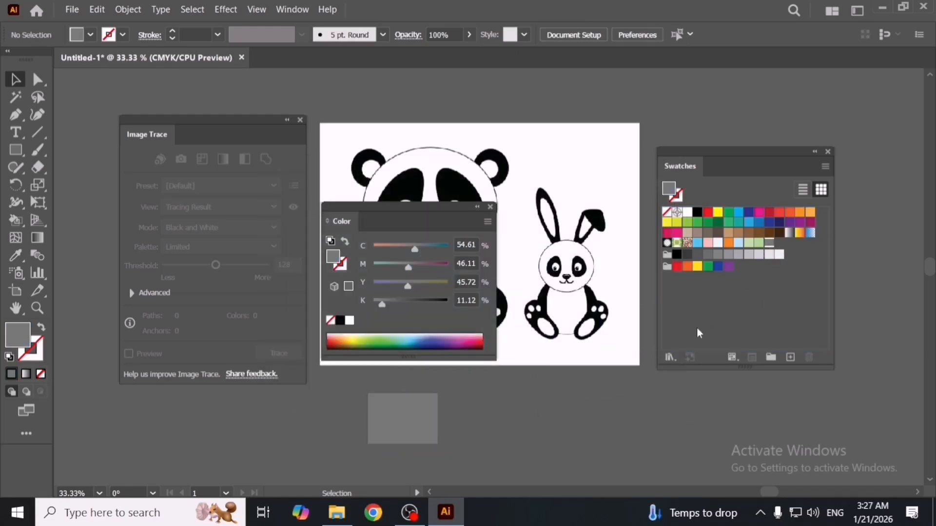
# Delete the grey rectangle below the image and close the Color settings
pyautogui.click(418, 437)
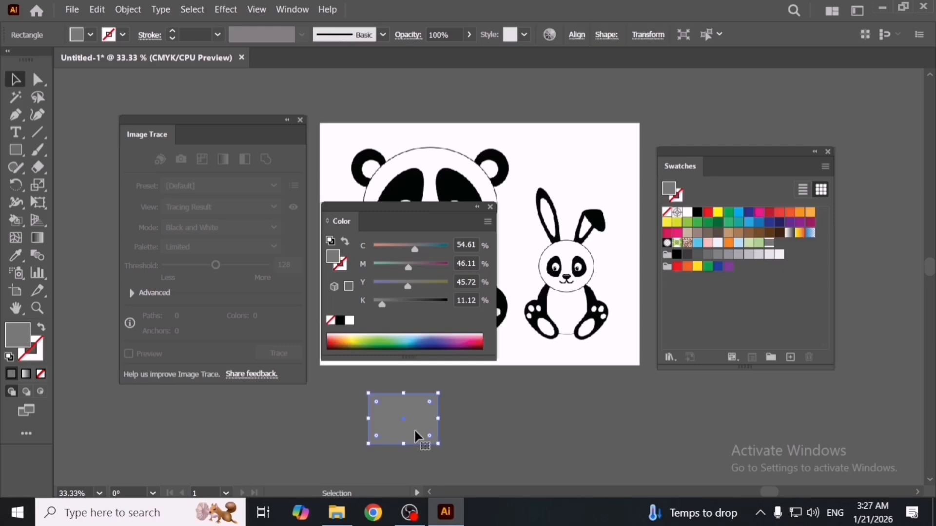
pyautogui.press('Delete')
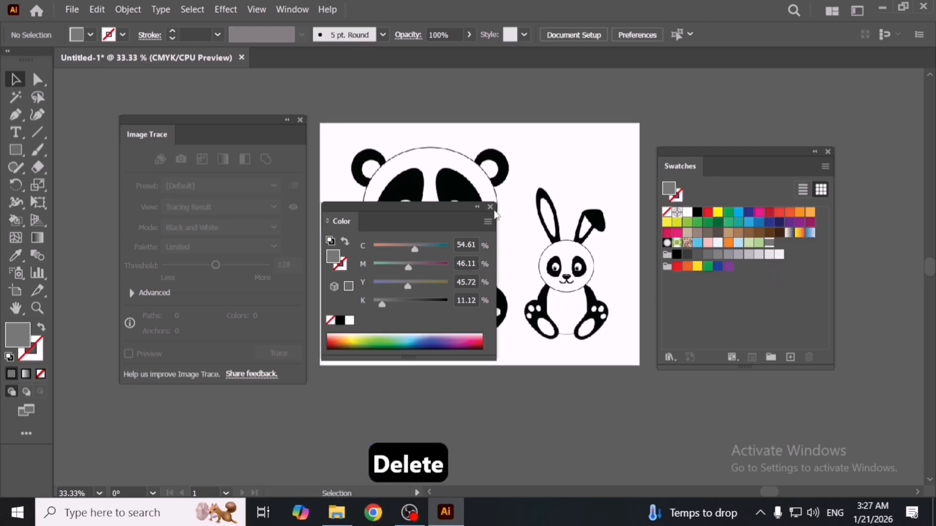
pyautogui.click(491, 207)
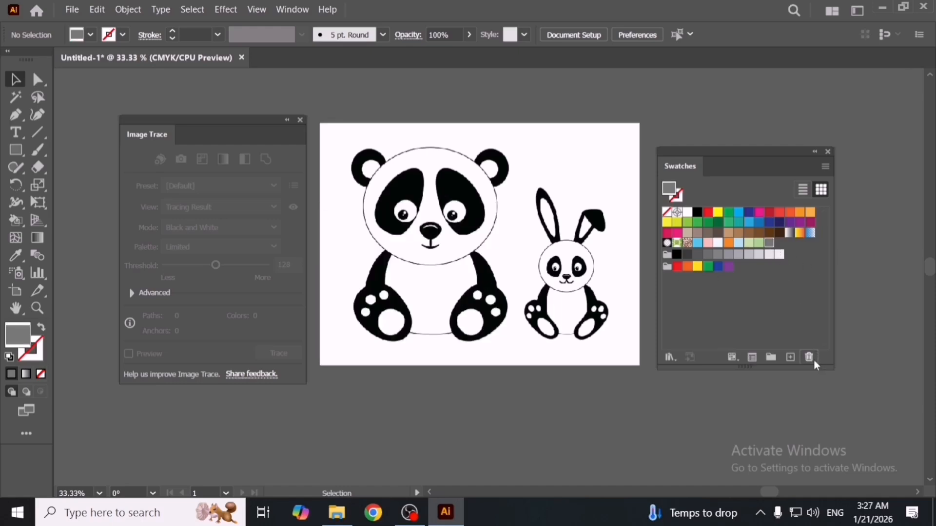
# Remove the newly added grey swatch, then select the panda image and move it slightly down
pyautogui.click(809, 358)
pyautogui.click(461, 276)
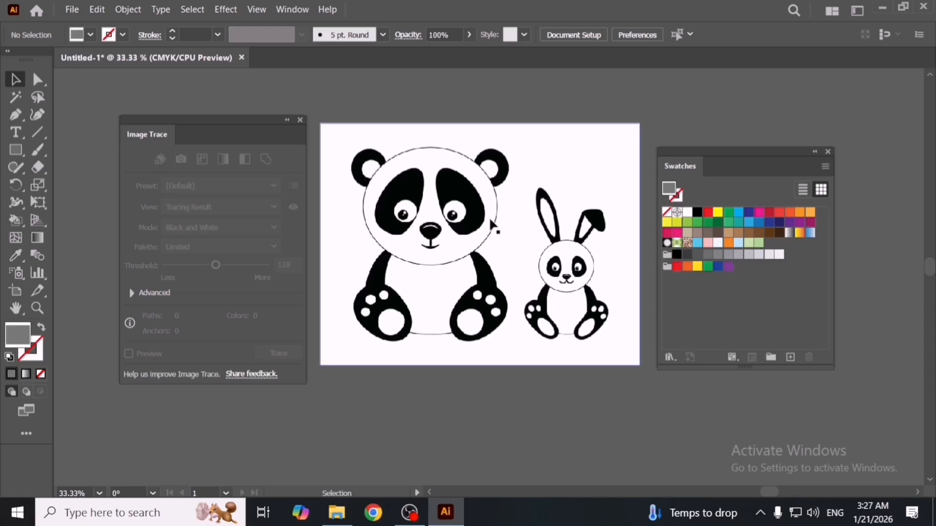
pyautogui.moveTo(424, 243); pyautogui.dragTo(424, 256)
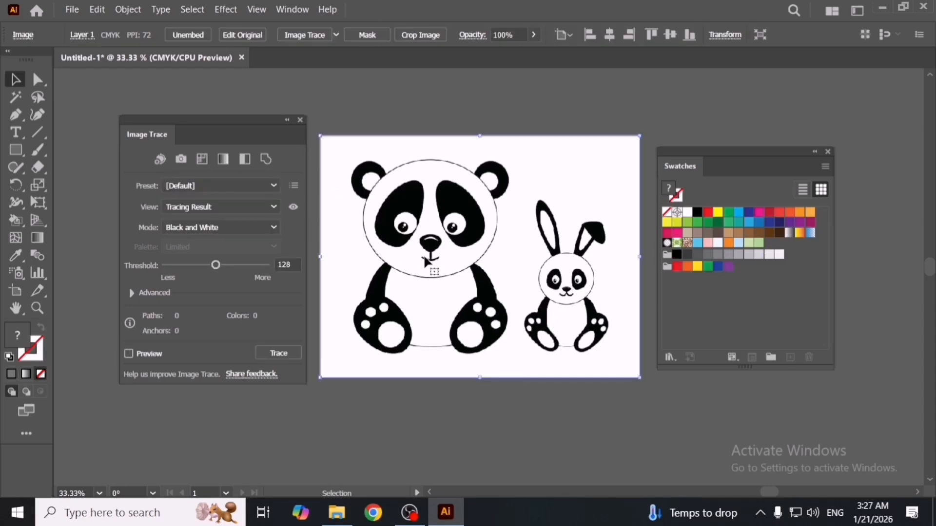
# Move the Swatches panel clear of the artwork and trace the panda image in black and white with the Default preset
pyautogui.moveTo(719, 162); pyautogui.dragTo(761, 151)
pyautogui.moveTo(517, 221); pyautogui.dragTo(512, 223)
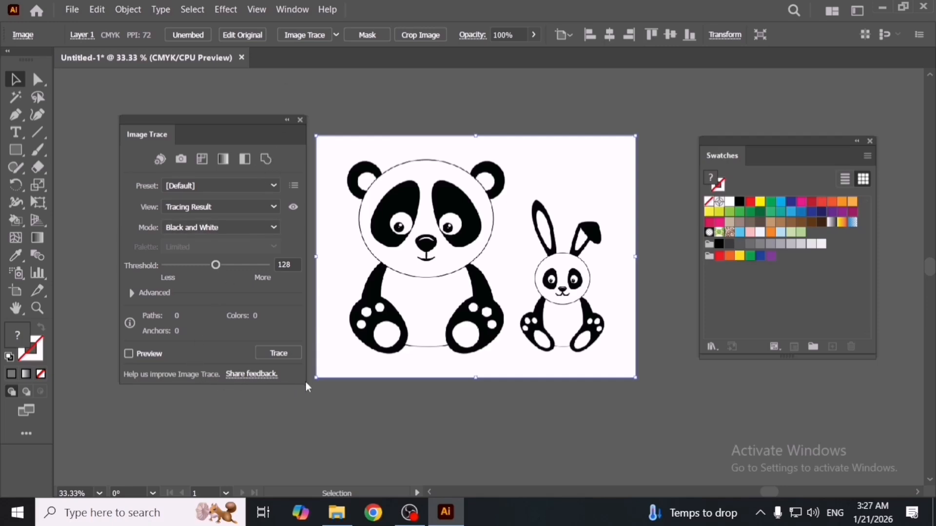
pyautogui.click(289, 352)
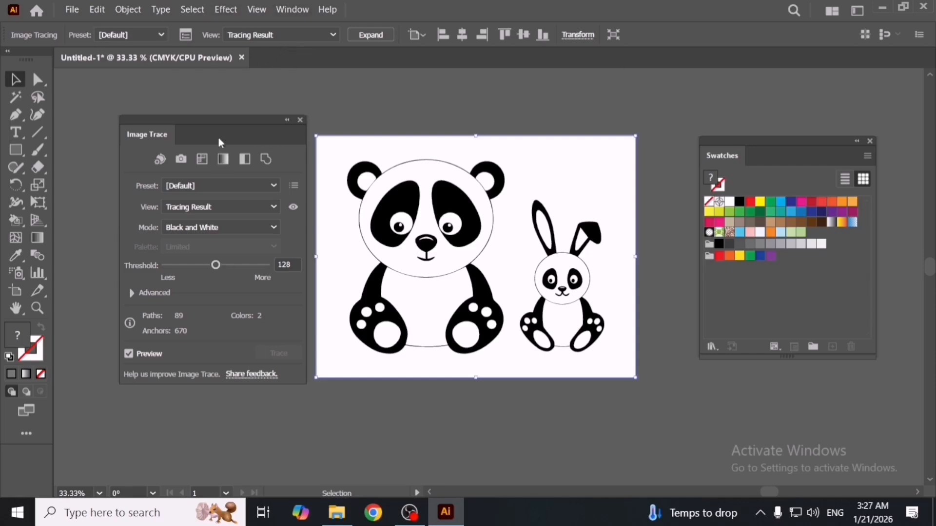
# Expand the traced panda image into vector shapes and undo the expansion
pyautogui.click(382, 40)
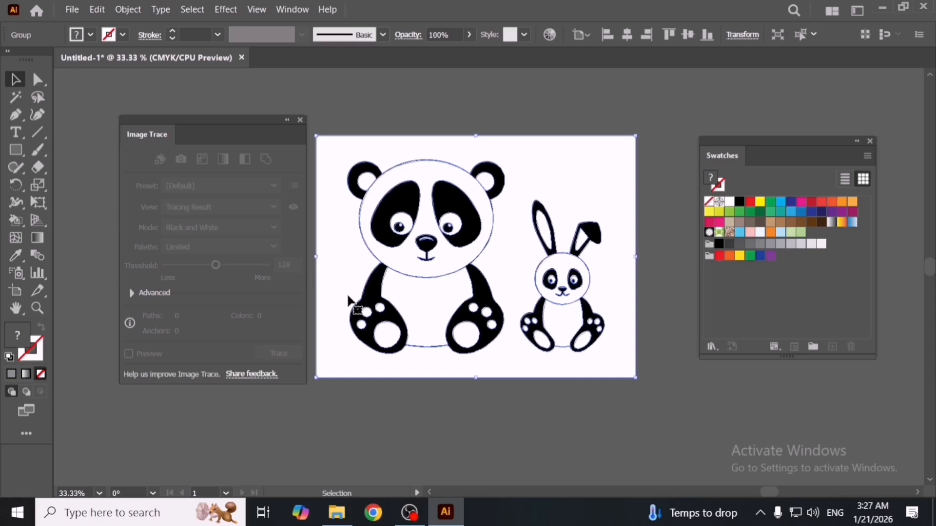
pyautogui.hotkey('ctrl', 'z')
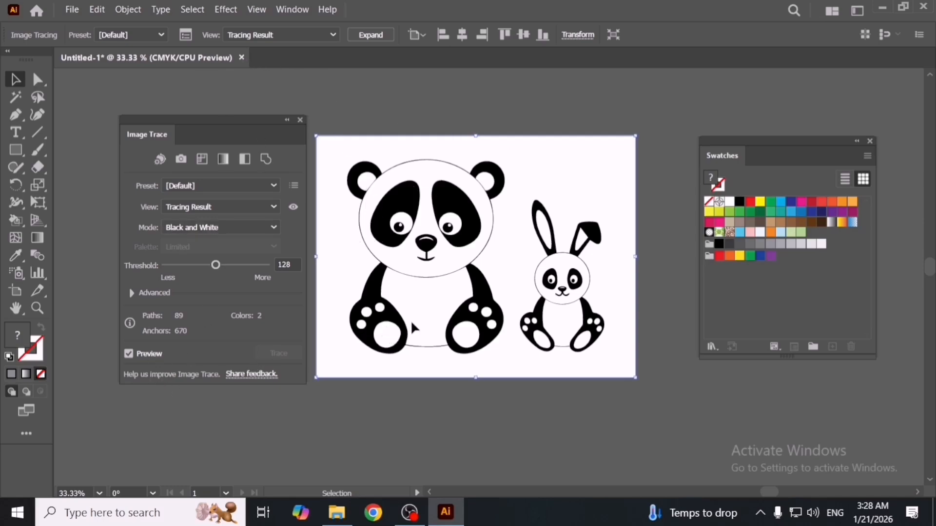
# Shift the panda tracing slightly, and trace the teal-haired girl illustration with the Auto-Color preset
pyautogui.moveTo(410, 320); pyautogui.dragTo(423, 321)
pyautogui.moveTo(219, 121)
pyautogui.mouseDown()
pyautogui.moveTo(248, 110)
pyautogui.moveTo(246, 121)
pyautogui.mouseUp()
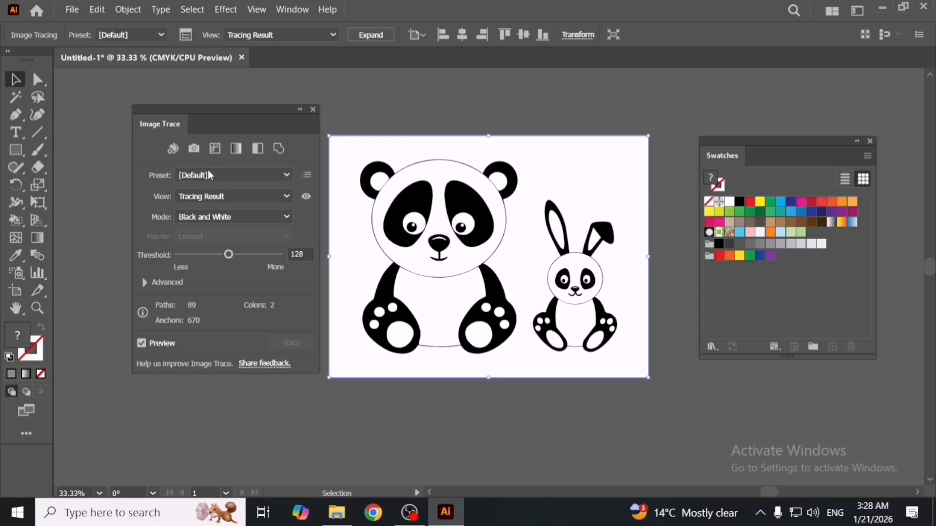
pyautogui.click(172, 150)
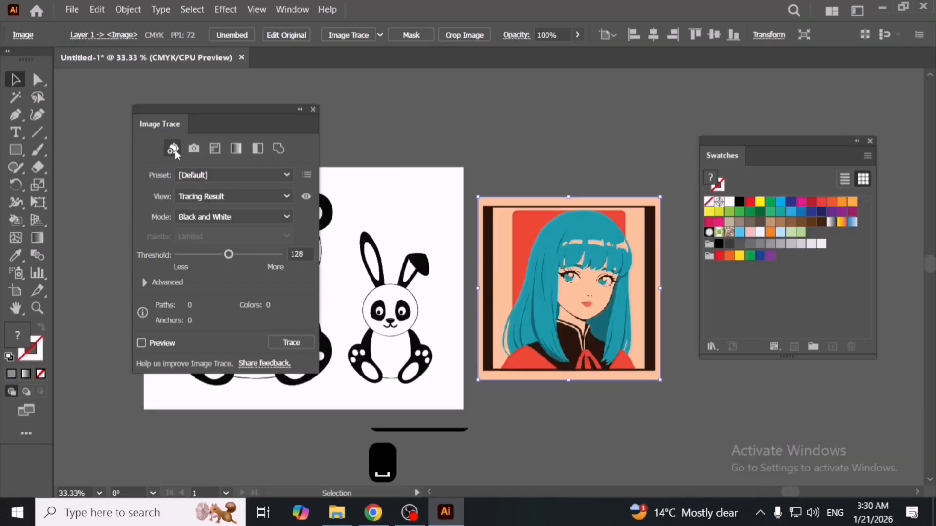
pyautogui.click(173, 149)
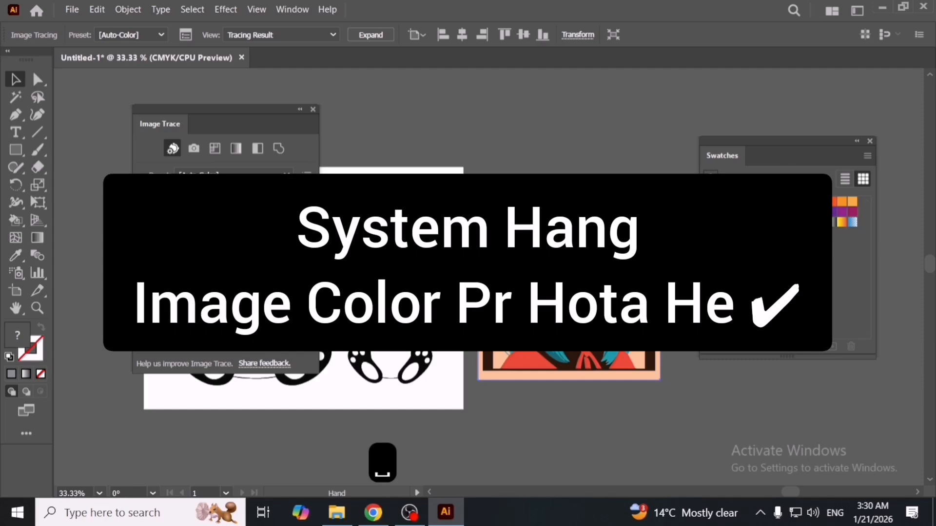
# Paste an untraced copy of the girl illustration, place it beside the tracing, and select the traced version
pyautogui.hotkey('ctrl', 'v')
pyautogui.moveTo(587, 326); pyautogui.dragTo(632, 387)
pyautogui.moveTo(524, 359); pyautogui.dragTo(518, 360)
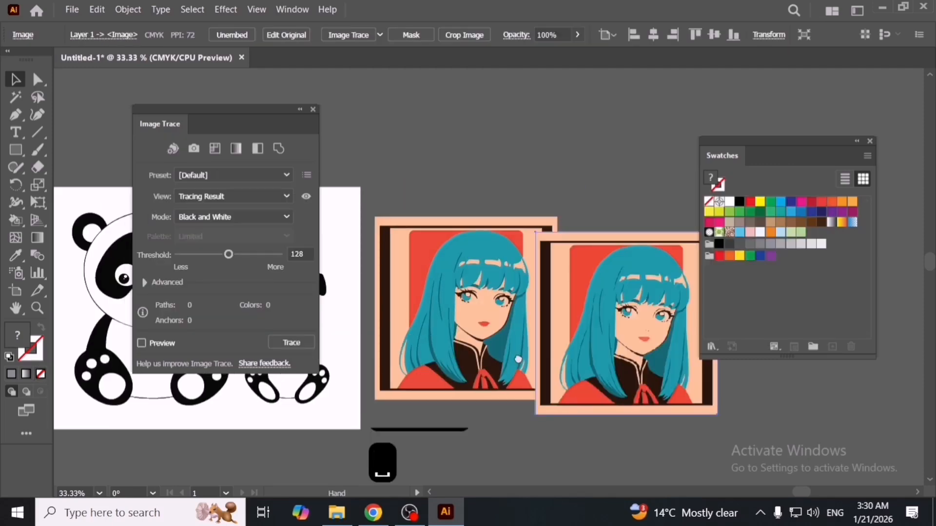
pyautogui.moveTo(518, 359); pyautogui.dragTo(459, 367)
pyautogui.moveTo(491, 383); pyautogui.dragTo(522, 365)
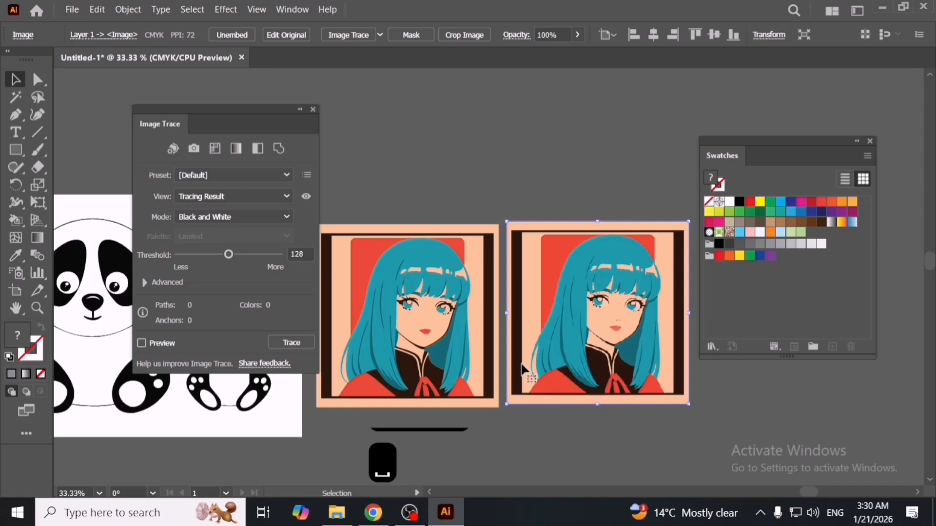
pyautogui.click(476, 355)
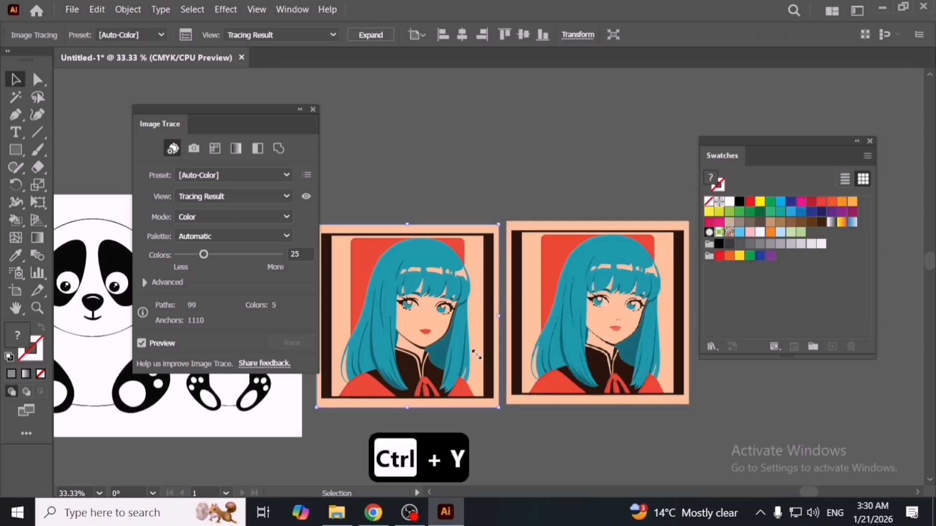
# Examine the eyes, face and hair tips of the Auto-Color tracing up close and compare them with the untraced copy
pyautogui.hotkey('ctrl', 'z')
pyautogui.scroll(5, 445, 313)
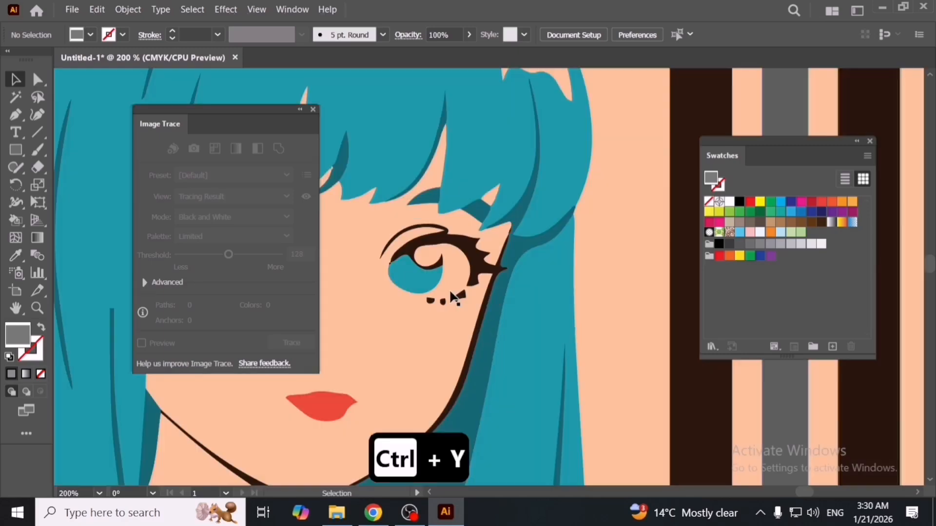
pyautogui.moveTo(454, 297); pyautogui.dragTo(603, 356)
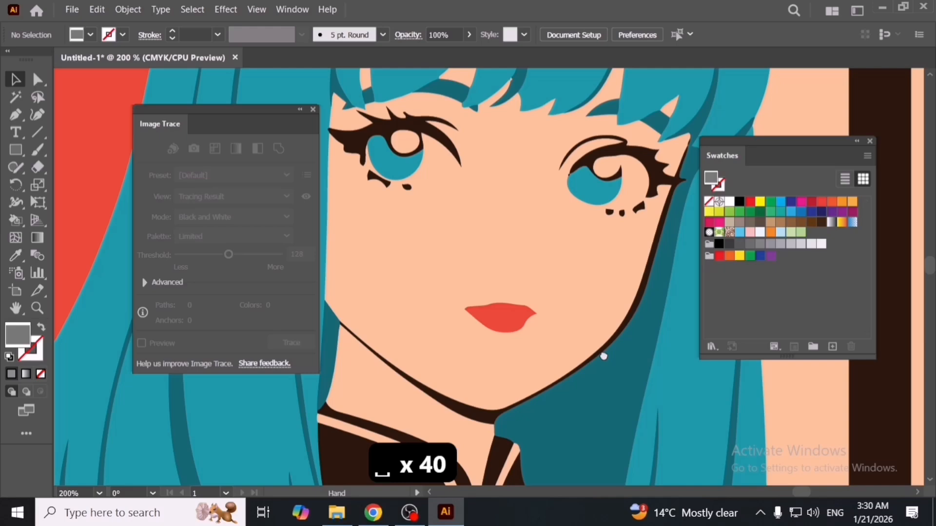
pyautogui.moveTo(603, 356); pyautogui.dragTo(799, 74)
pyautogui.scroll(1, 577, 389)
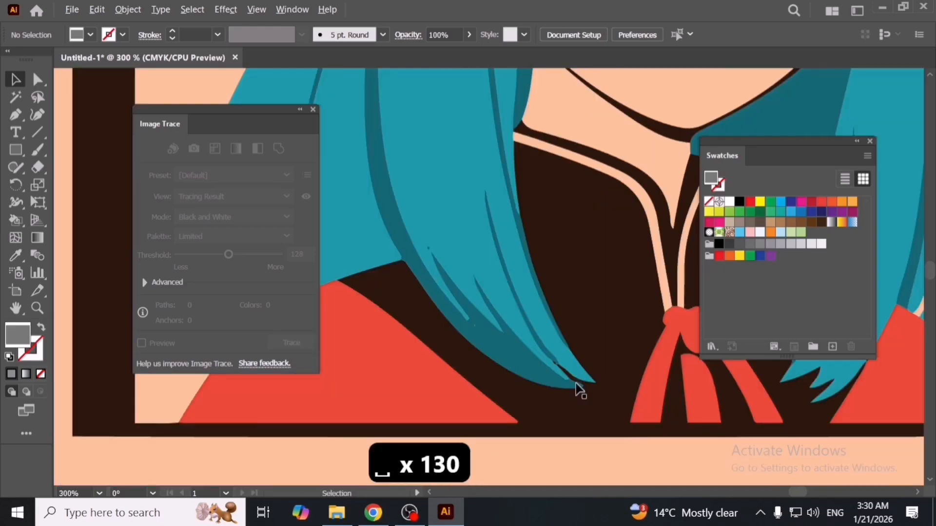
pyautogui.scroll(6, 578, 389)
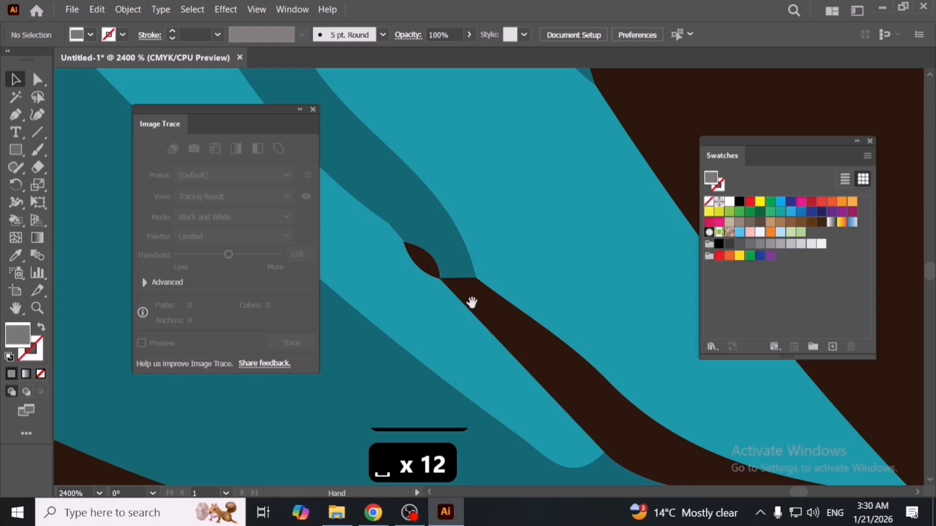
pyautogui.scroll(-8, 471, 303)
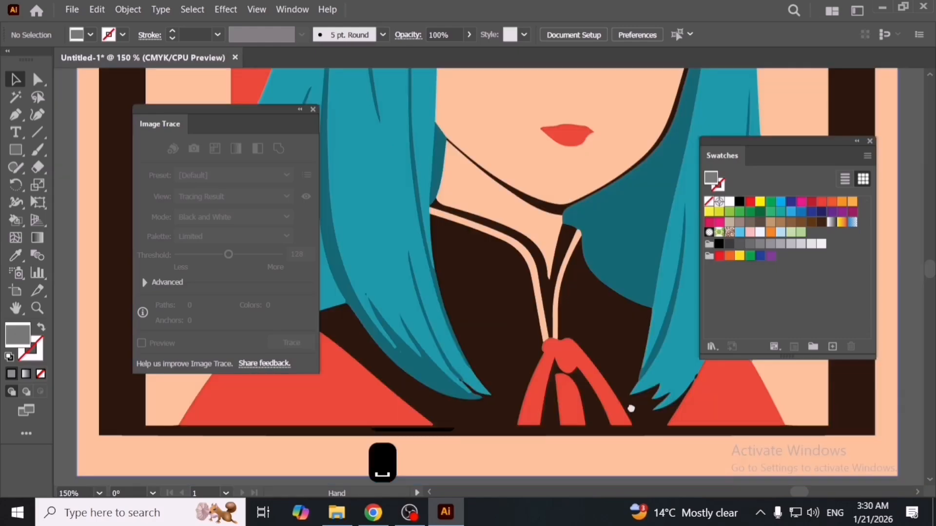
pyautogui.scroll(4, 467, 392)
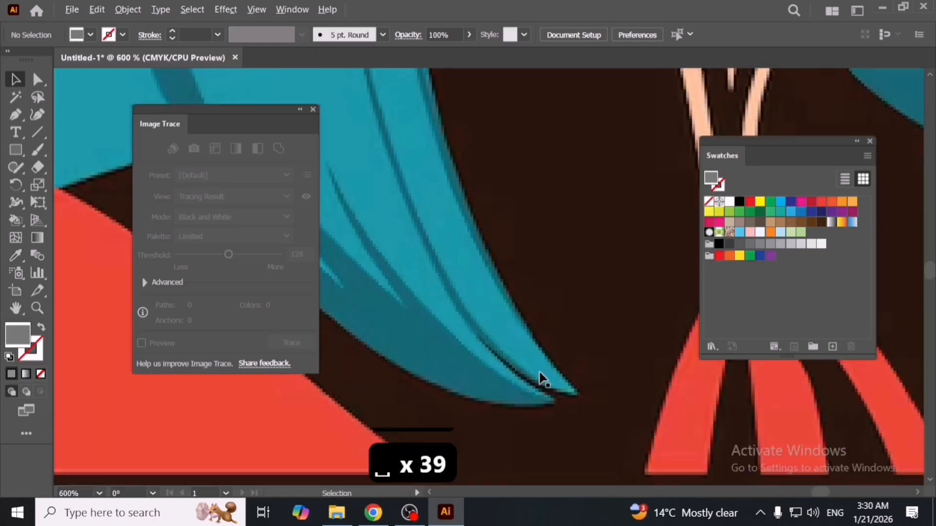
pyautogui.scroll(1, 580, 397)
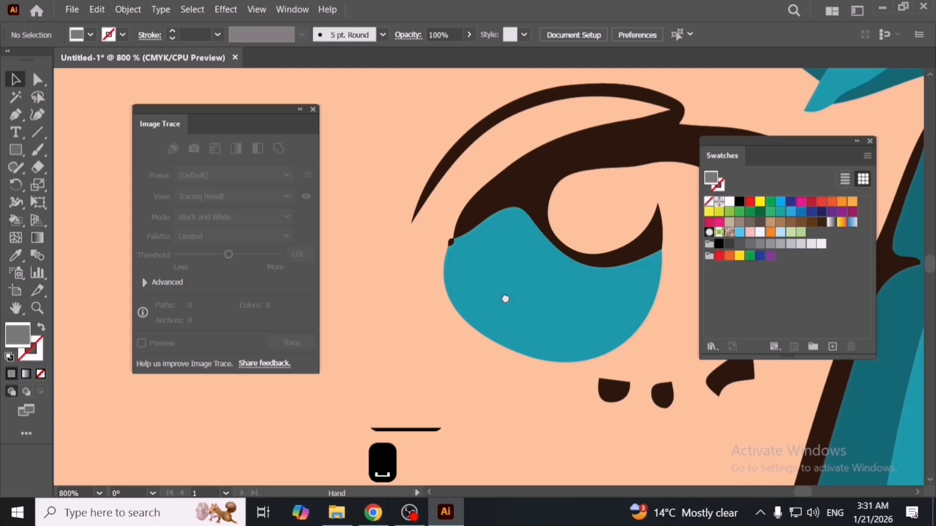
pyautogui.moveTo(506, 299); pyautogui.dragTo(515, 353)
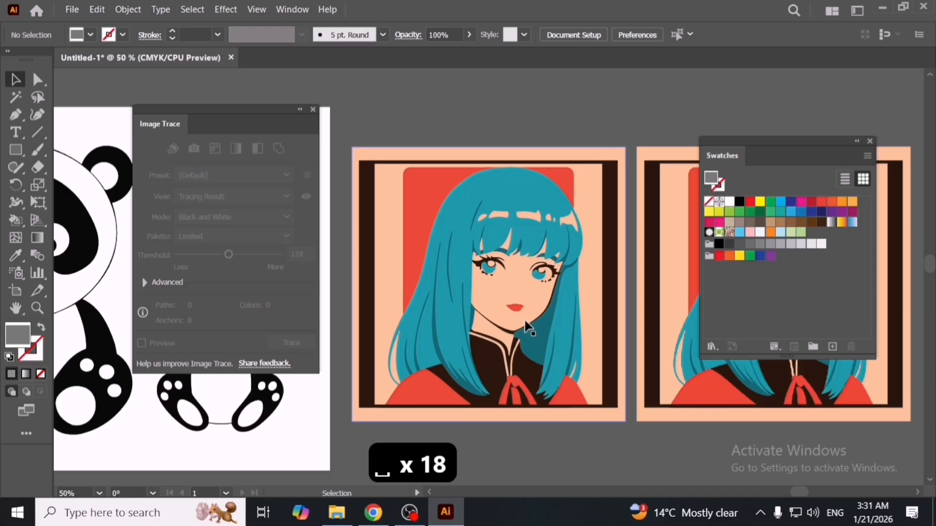
# Switch the girl tracing to the High Color preset and inspect its hair tips up close
pyautogui.scroll(1, 529, 329)
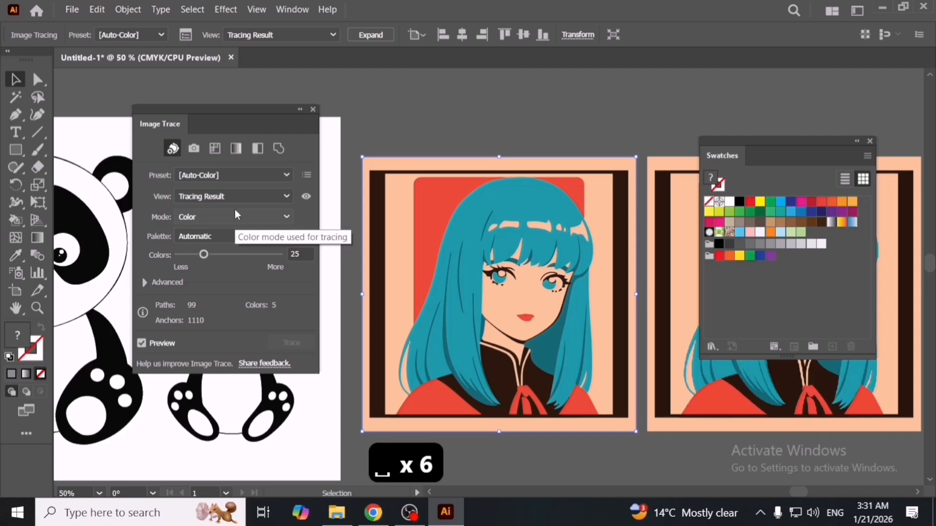
pyautogui.click(193, 148)
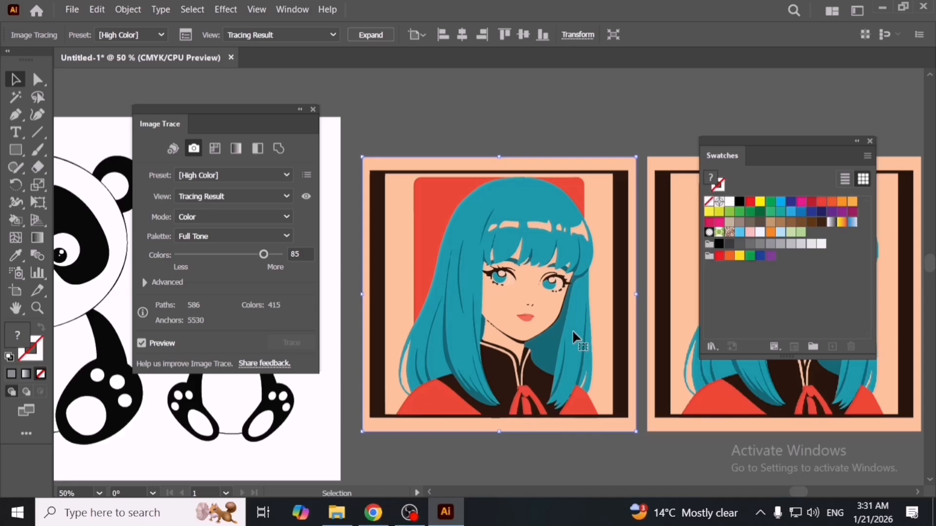
pyautogui.scroll(4, 560, 315)
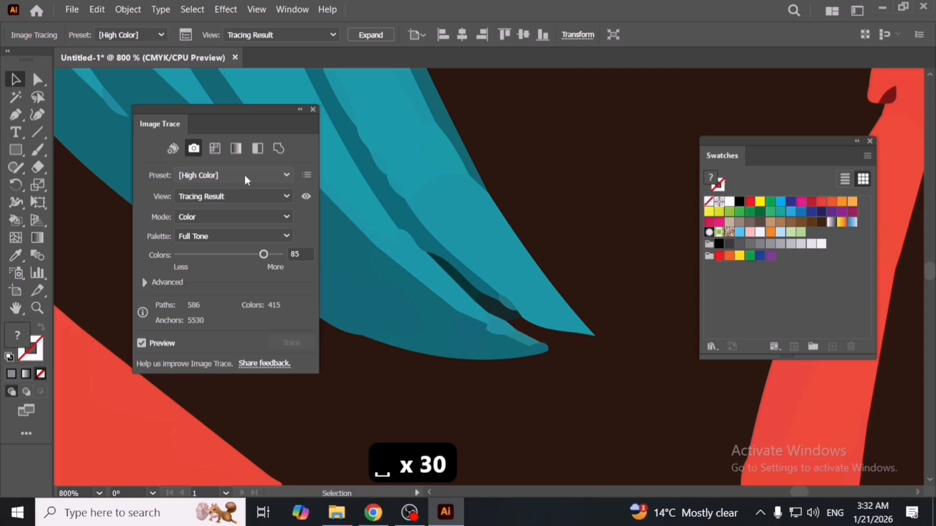
# Try the Low Color preset on the girl tracing, followed by the Grayscale preset
pyautogui.click(215, 148)
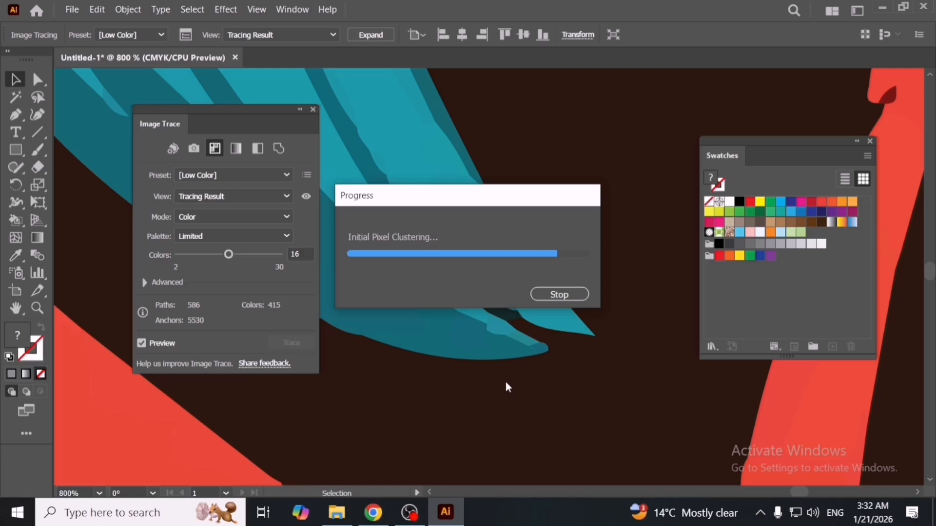
pyautogui.click(242, 155)
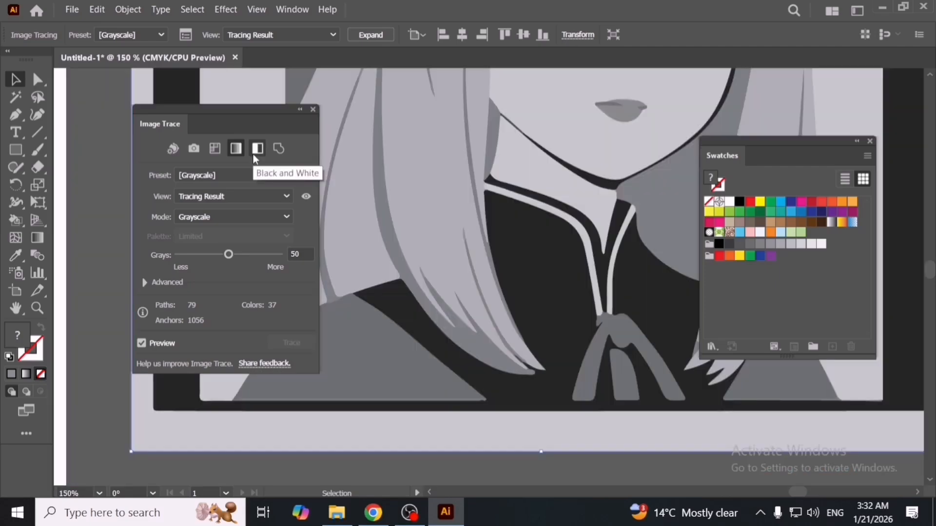
# Switch the girl tracing to the Black and White preset and inspect its edges around the hair tips
pyautogui.click(257, 149)
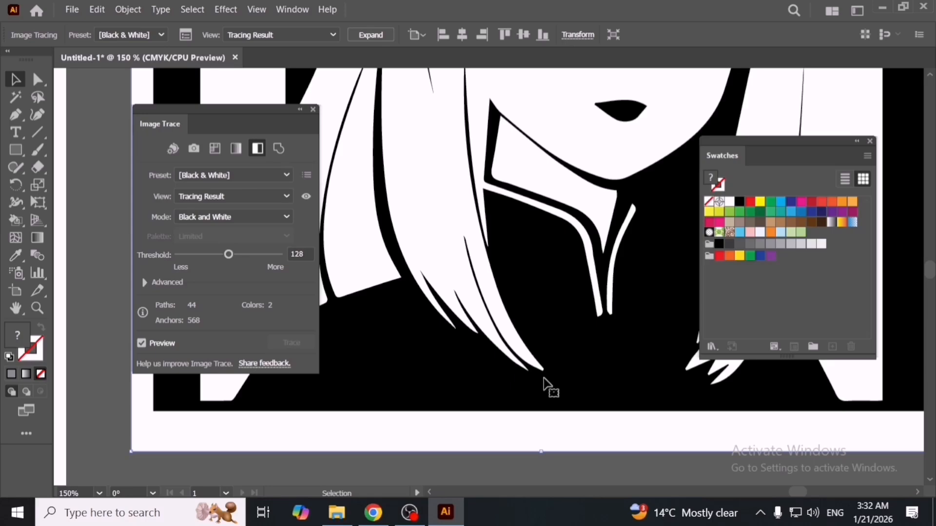
pyautogui.scroll(3, 544, 378)
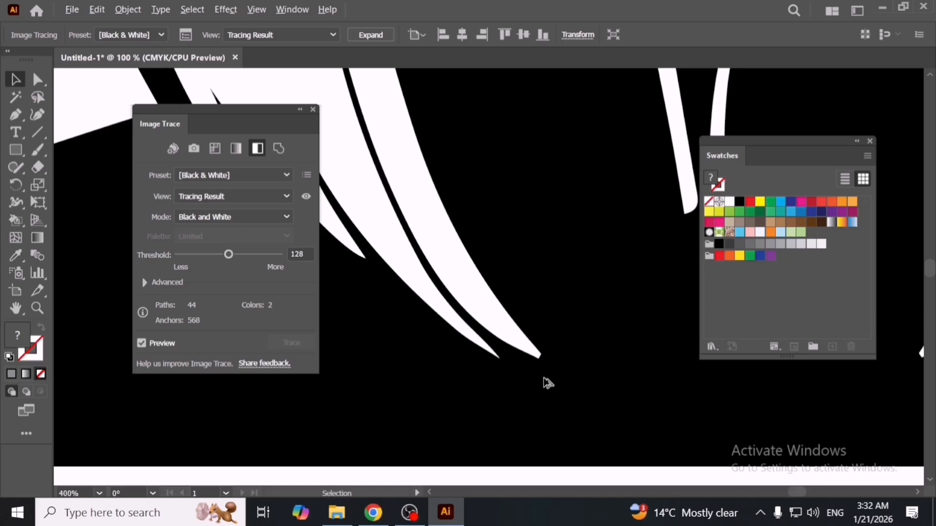
pyautogui.scroll(-6, 544, 378)
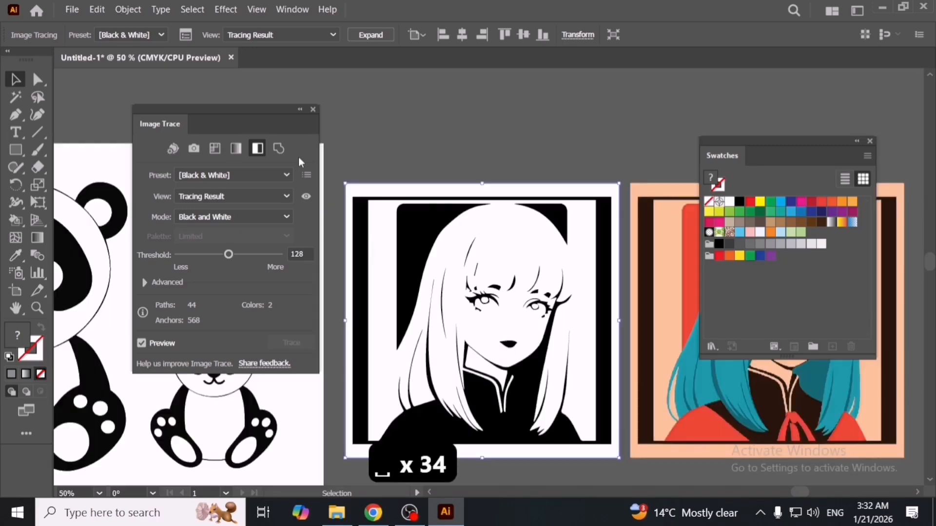
# Apply the Outline preset to the girl tracing, deselect it and inspect the resulting lines
pyautogui.click(279, 148)
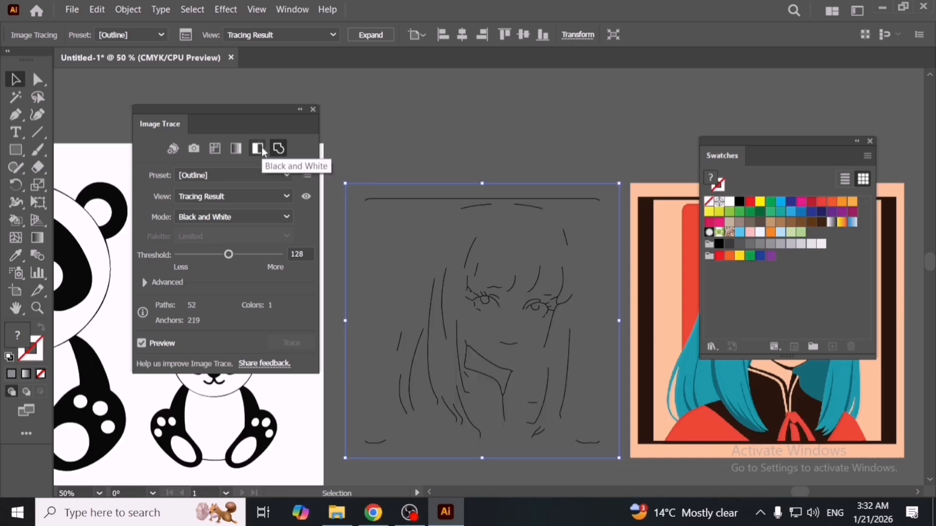
pyautogui.click(369, 205)
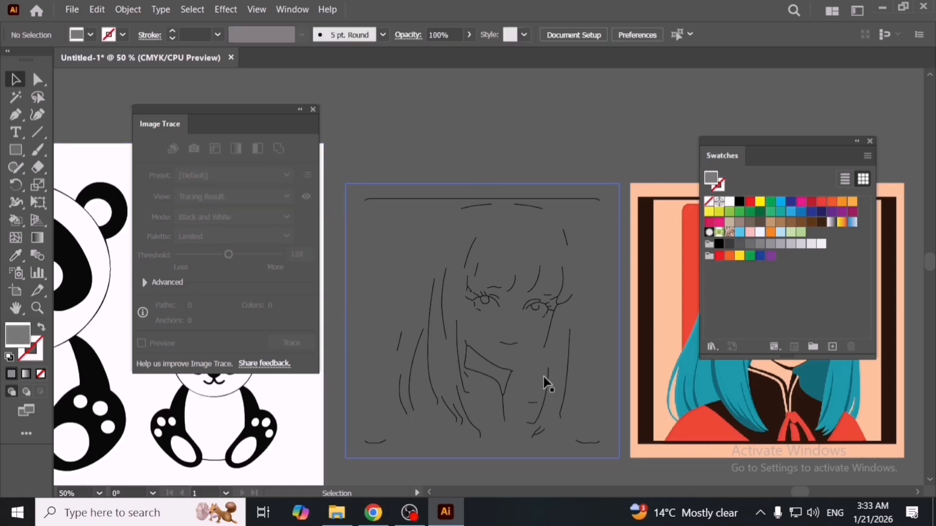
pyautogui.moveTo(517, 311); pyautogui.dragTo(504, 281)
pyautogui.scroll(2, 504, 282)
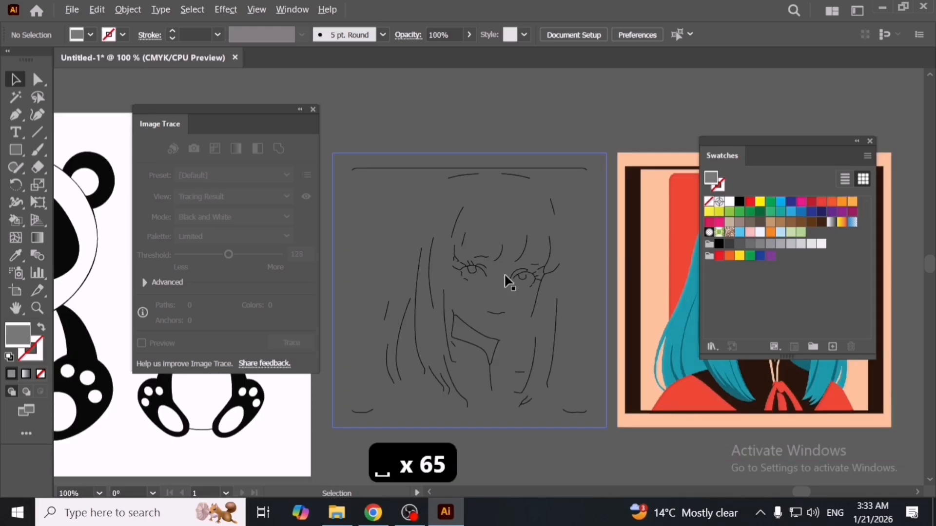
pyautogui.scroll(-2, 509, 288)
# Copy the model photo from Chrome into the Illustrator document and scale it down beside the panda, replacing the girl's outline tracing
pyautogui.click(385, 515)
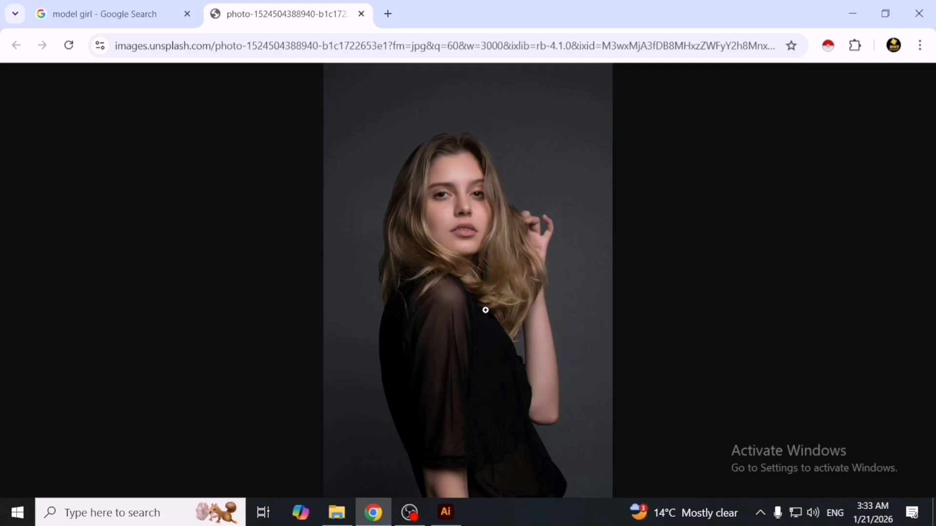
pyautogui.hotkey('ctrl', 'v')
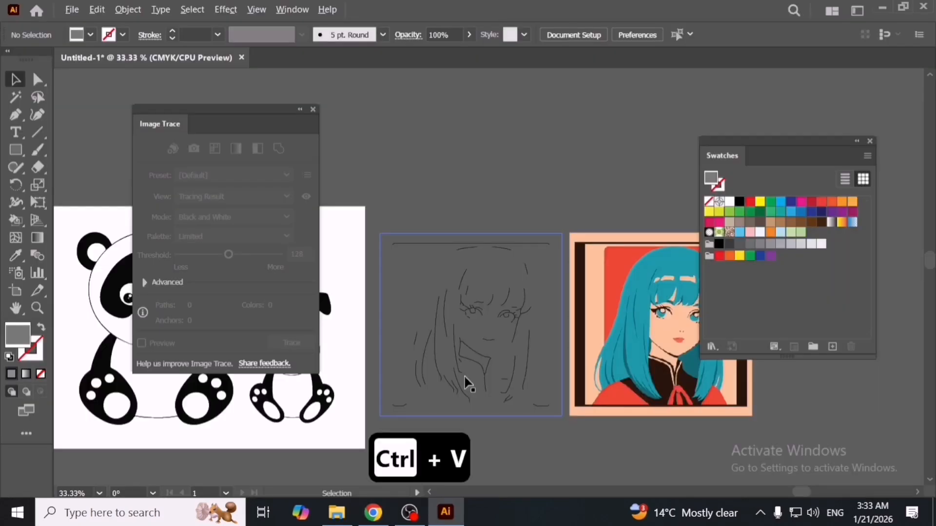
pyautogui.scroll(-2, 465, 382)
pyautogui.moveTo(649, 389); pyautogui.dragTo(581, 392)
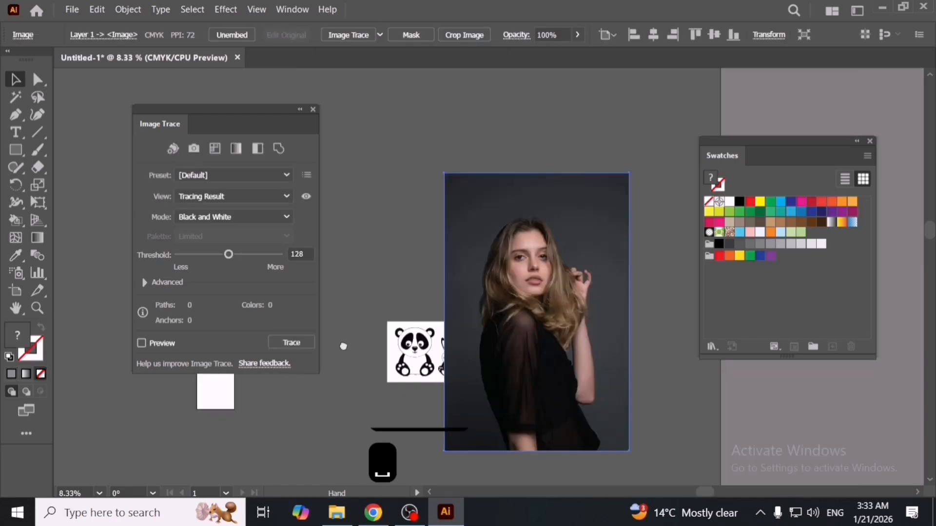
pyautogui.moveTo(343, 347); pyautogui.dragTo(340, 345)
pyautogui.moveTo(440, 451); pyautogui.dragTo(534, 324)
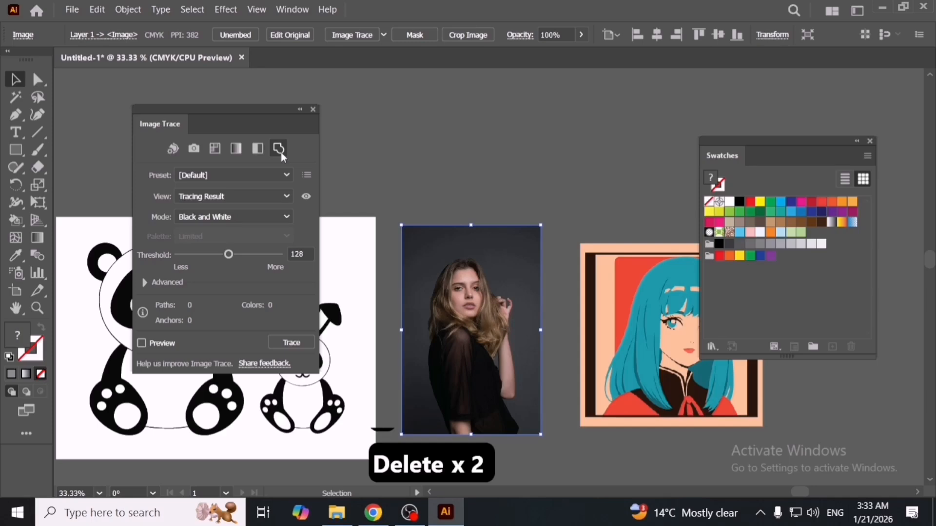
# Trace the model photo with the Outline preset and inspect the traced lines up close
pyautogui.click(280, 150)
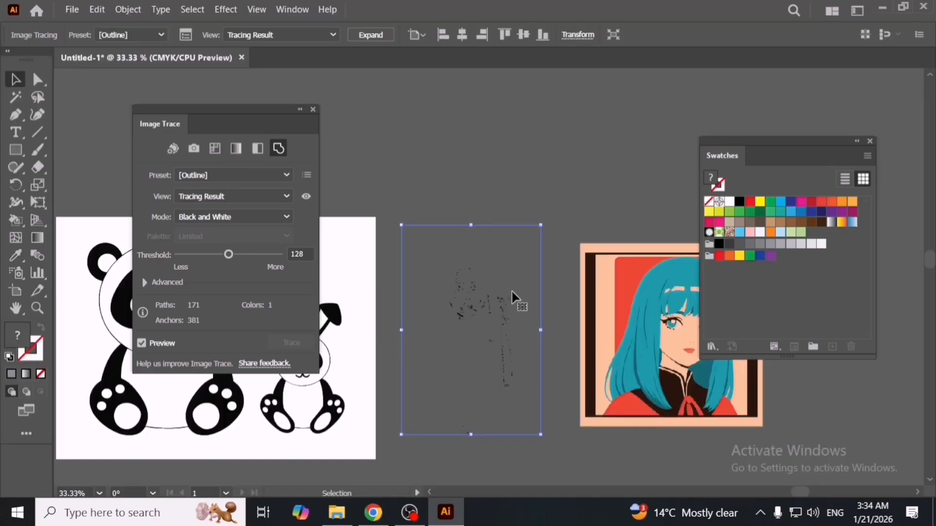
pyautogui.scroll(3, 470, 302)
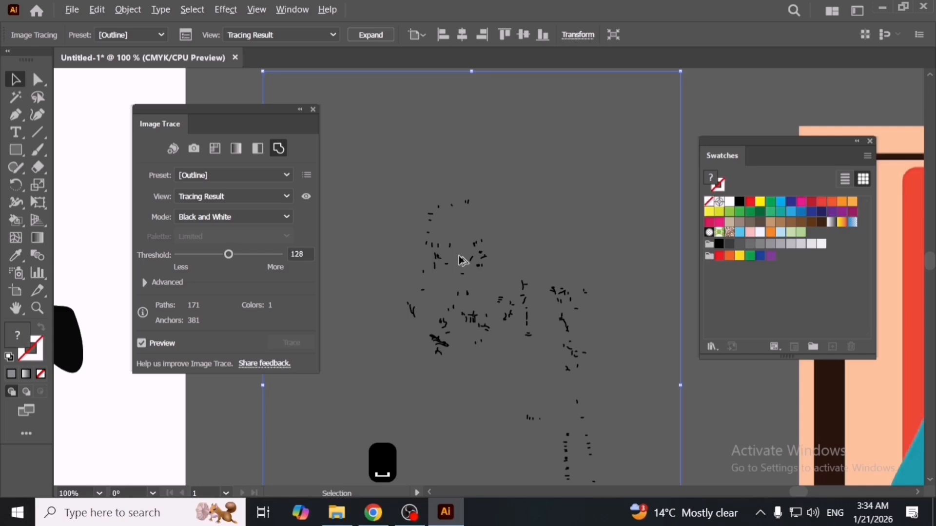
# Try threshold values of 185, 88 and 19 on the model photo's Outline tracing
pyautogui.moveTo(463, 260); pyautogui.dragTo(472, 284)
pyautogui.moveTo(229, 254); pyautogui.dragTo(251, 254)
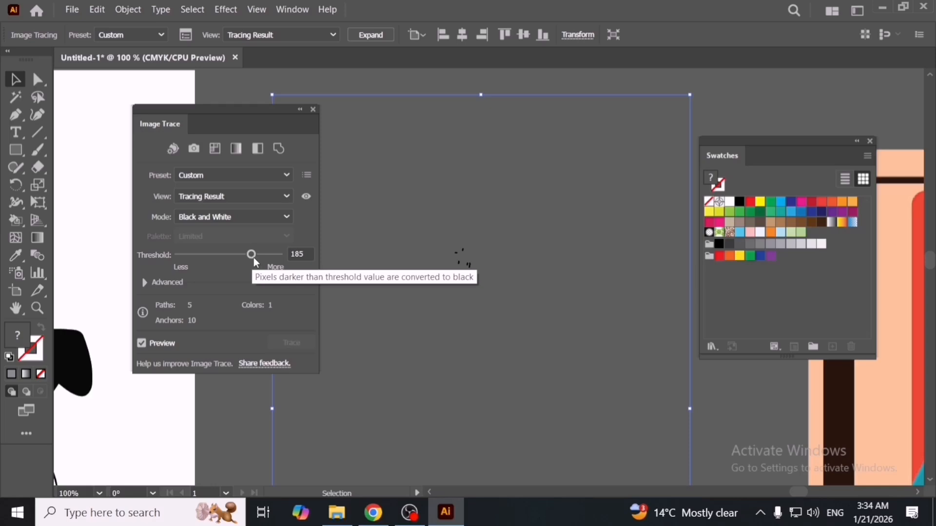
pyautogui.moveTo(253, 256); pyautogui.dragTo(214, 255)
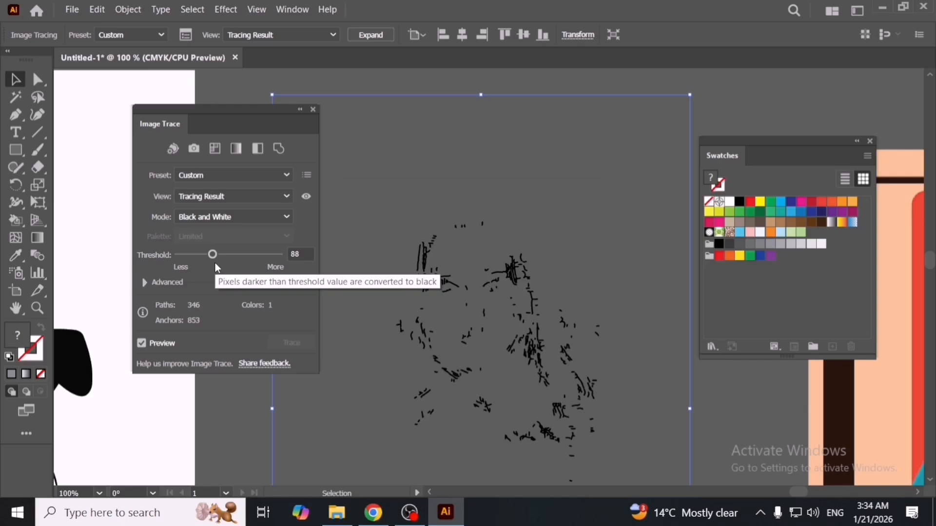
pyautogui.moveTo(213, 254); pyautogui.dragTo(185, 255)
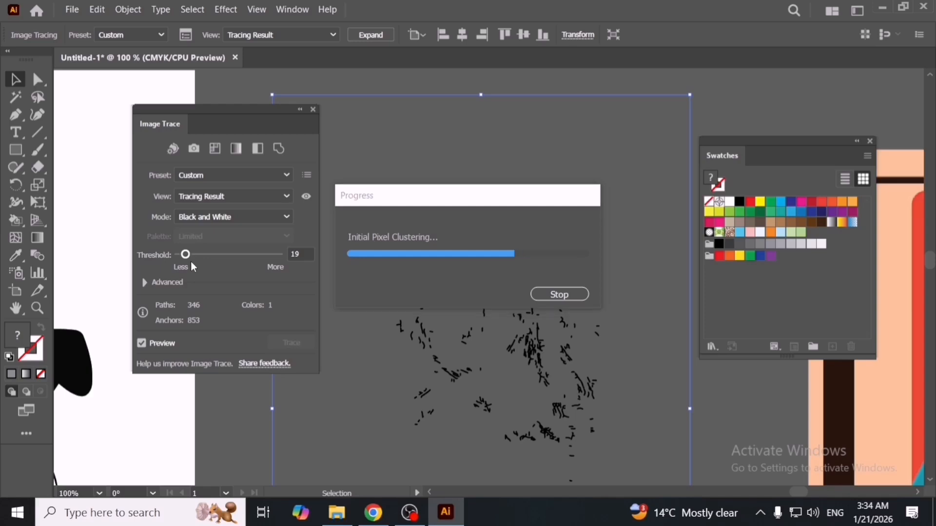
# Switch the model tracing to the Black & White preset, set its threshold to 84 and deselect it to view the result
pyautogui.click(265, 154)
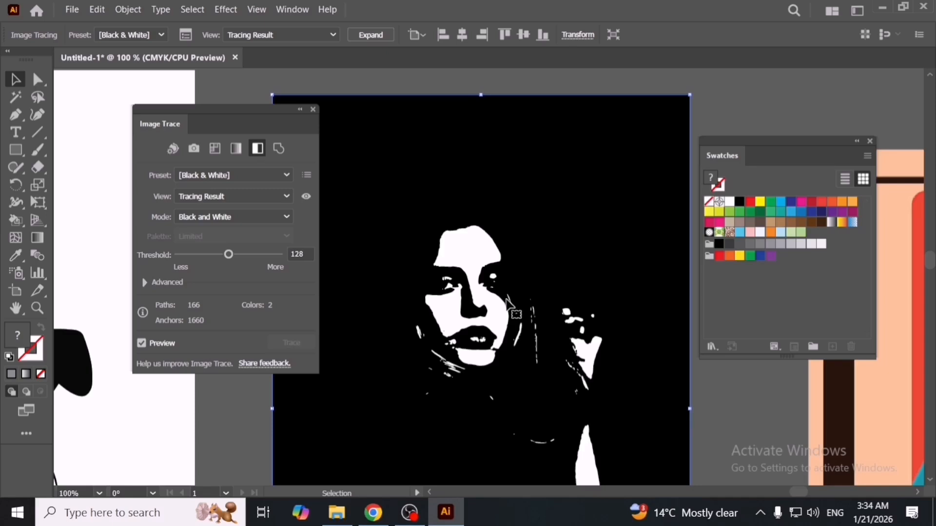
pyautogui.scroll(-2, 507, 305)
pyautogui.moveTo(548, 416); pyautogui.dragTo(497, 363)
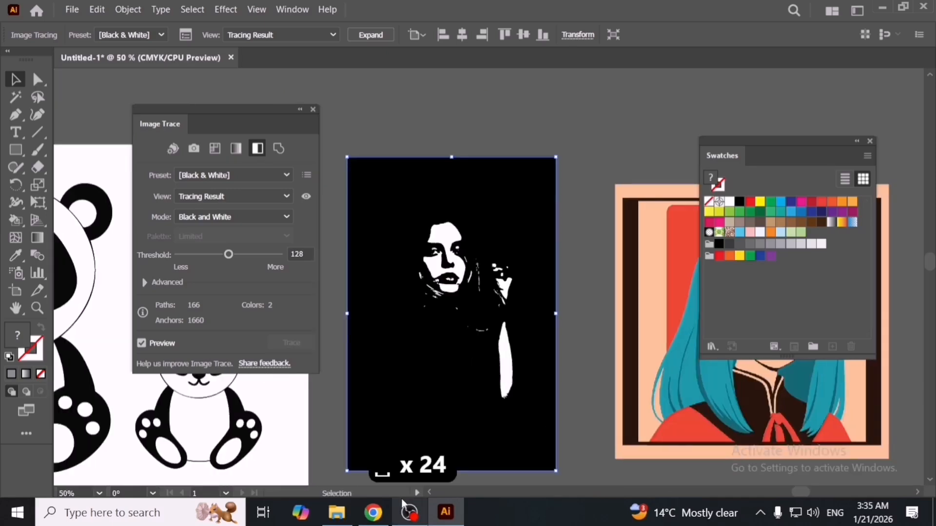
pyautogui.scroll(2, 449, 260)
pyautogui.moveTo(228, 255); pyautogui.dragTo(211, 255)
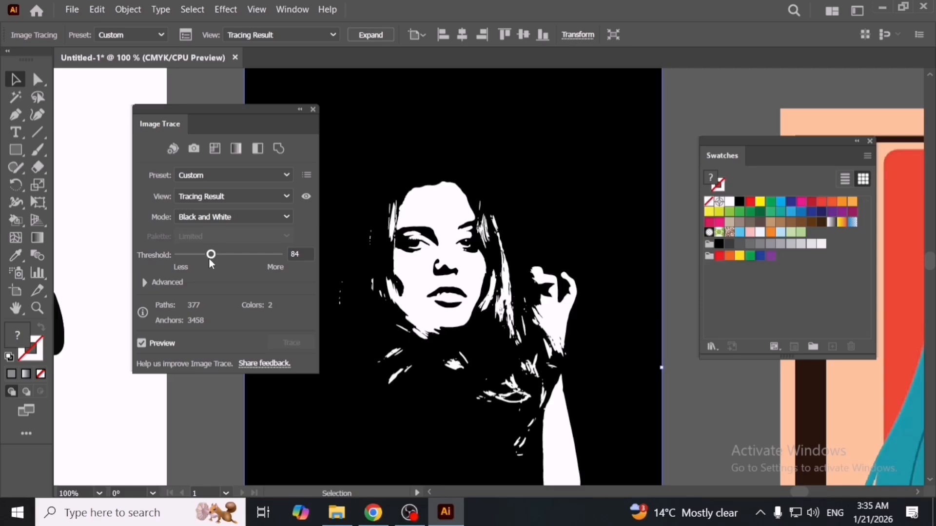
pyautogui.click(661, 371)
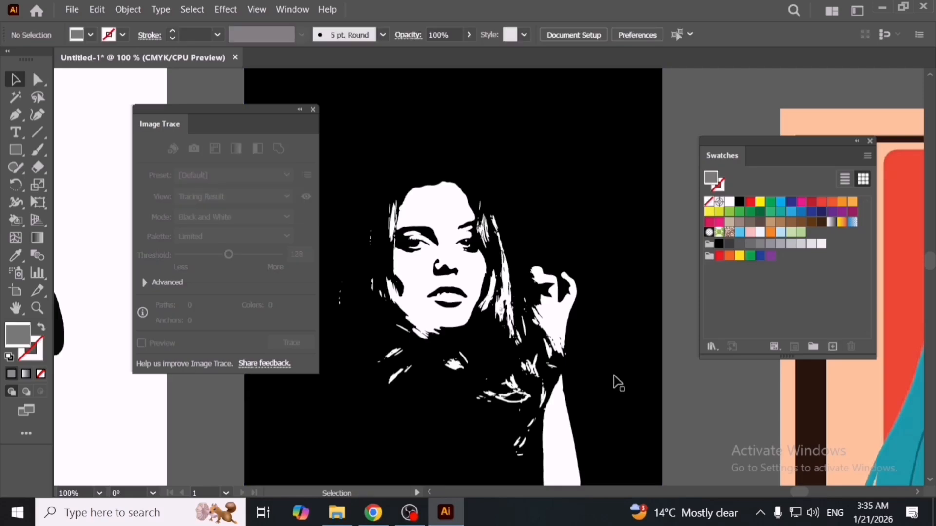
pyautogui.scroll(-2, 614, 377)
pyautogui.moveTo(587, 360); pyautogui.dragTo(564, 258)
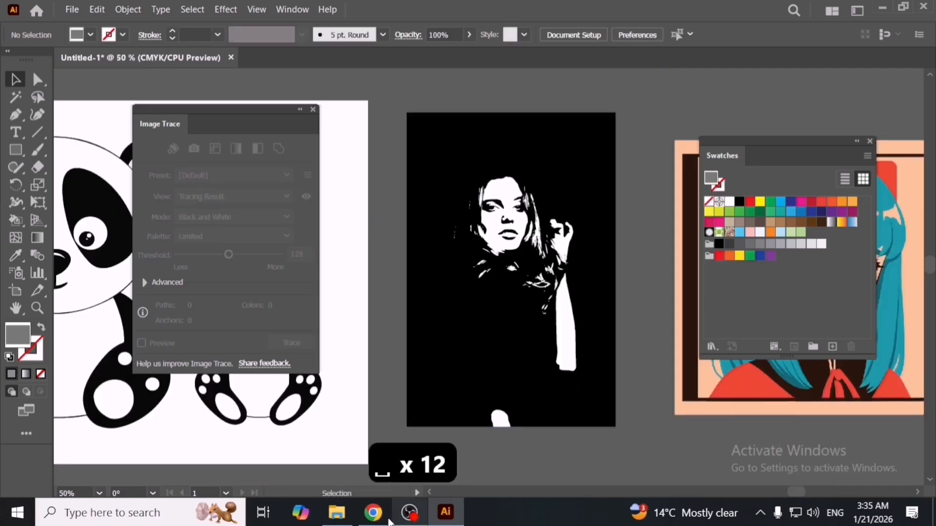
pyautogui.click(389, 520)
pyautogui.hotkey('alt', 'Tab')
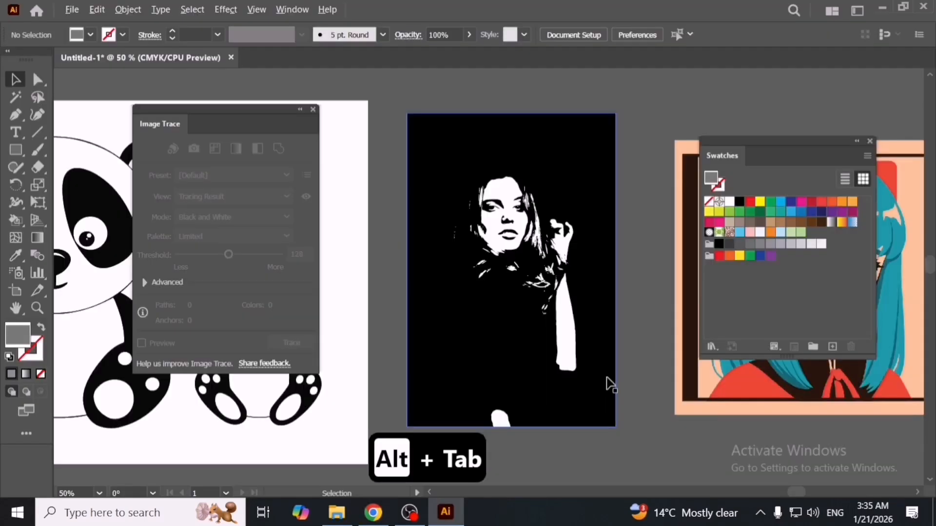
pyautogui.hotkey('alt', 'Tab')
pyautogui.rightClick(512, 273)
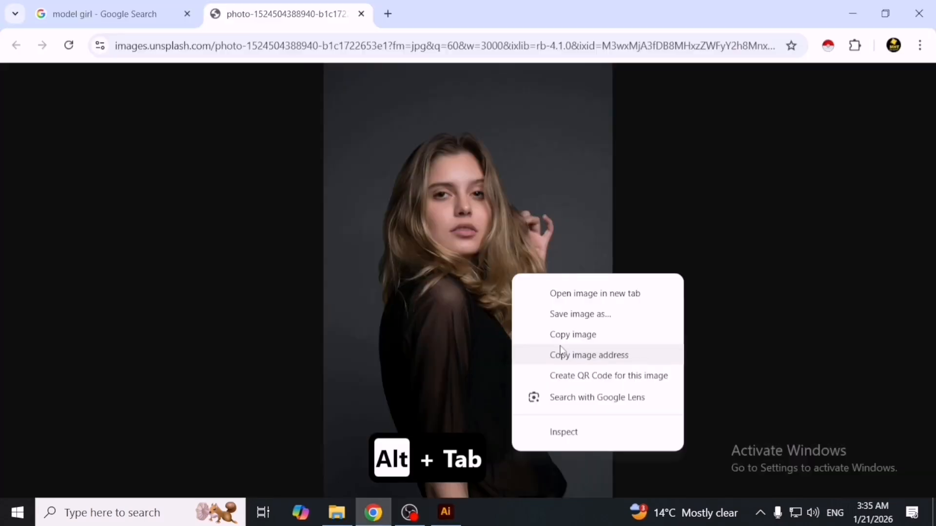
pyautogui.click(561, 347)
pyautogui.hotkey('alt', 'Tab')
pyautogui.hotkey('ctrl', 'v')
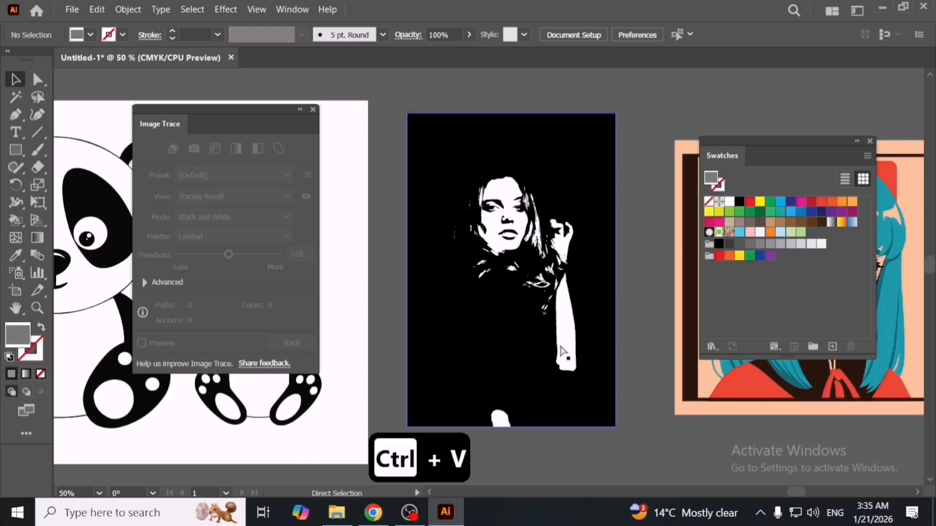
# Copy the model photo itself from Chrome, delete the pasted image address text in Illustrator and paste the photo into the document
pyautogui.hotkey('alt', 'Tab')
pyautogui.rightClick(484, 286)
pyautogui.click(526, 346)
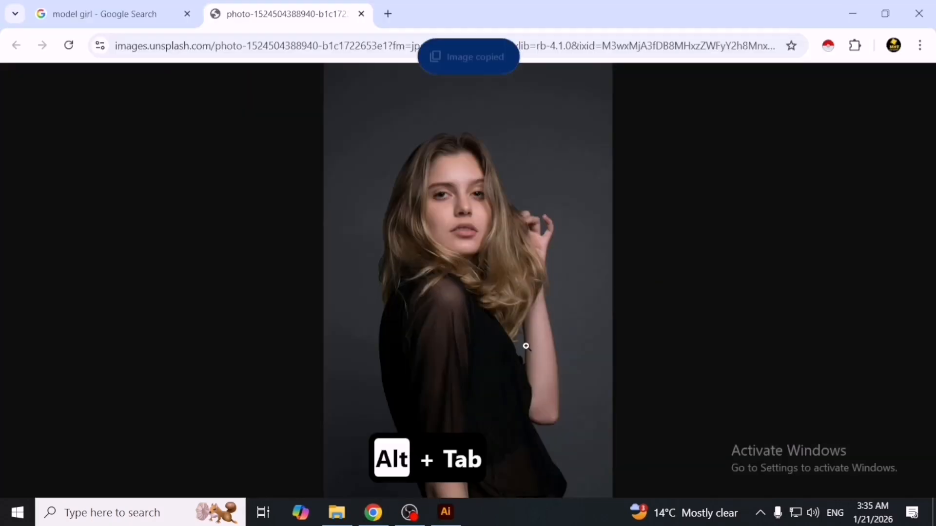
pyautogui.hotkey('alt', 'Tab')
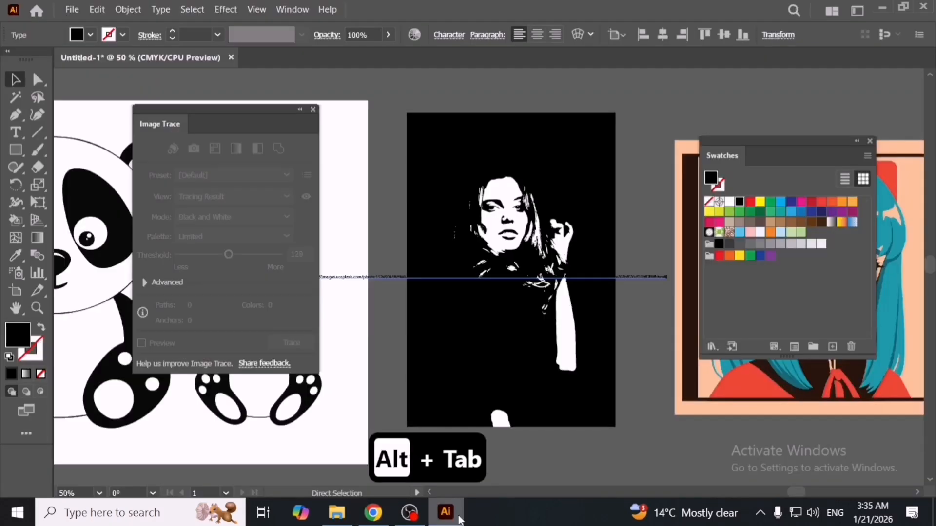
pyautogui.press('Delete')
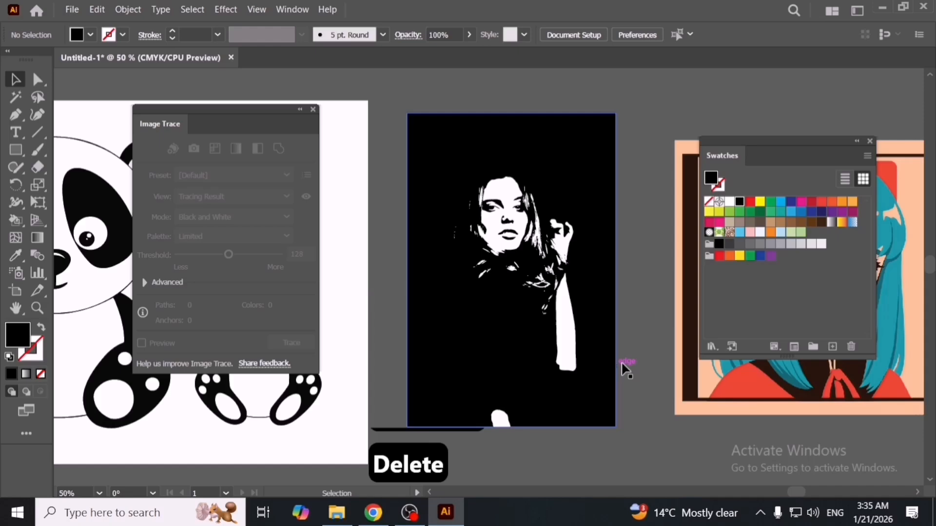
pyautogui.moveTo(622, 364); pyautogui.dragTo(443, 387)
pyautogui.moveTo(589, 369); pyautogui.dragTo(700, 379)
pyautogui.scroll(-1, 546, 389)
pyautogui.click(565, 394)
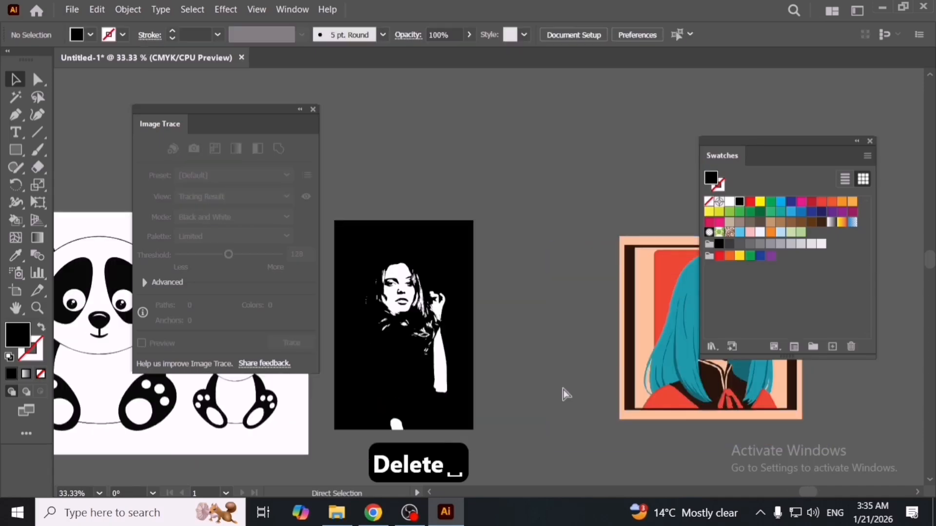
pyautogui.hotkey('ctrl', 'v')
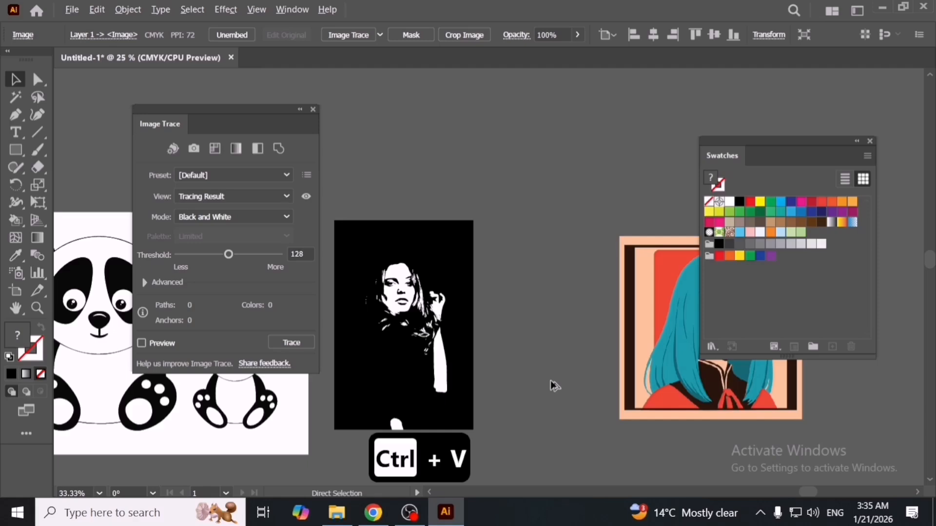
# Scale the pasted model photo down to about 7.85 × 11.77 in, matching the tracing's height, and place it directly beside the tracing
pyautogui.scroll(-2, 555, 386)
pyautogui.moveTo(551, 379); pyautogui.dragTo(430, 487)
pyautogui.moveTo(582, 160); pyautogui.dragTo(441, 376)
pyautogui.press('space')
pyautogui.moveTo(434, 415); pyautogui.dragTo(519, 274)
pyautogui.scroll(2, 481, 336)
pyautogui.moveTo(481, 337); pyautogui.dragTo(482, 375)
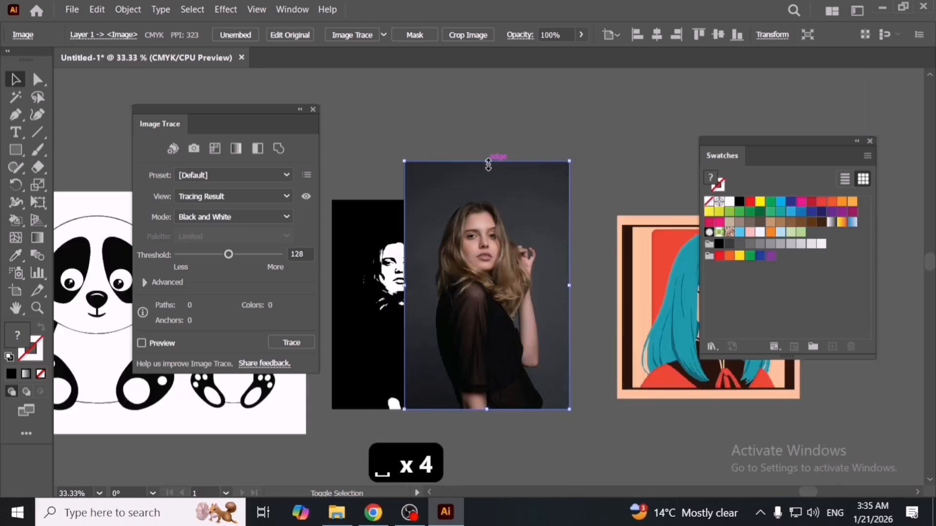
pyautogui.moveTo(488, 164); pyautogui.dragTo(488, 200)
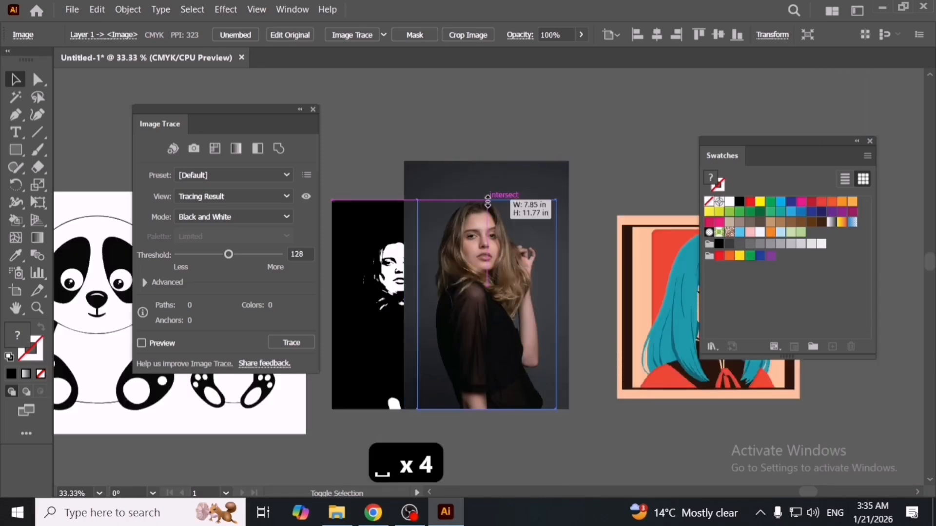
pyautogui.moveTo(490, 287); pyautogui.dragTo(551, 286)
pyautogui.press('space')
pyautogui.moveTo(659, 391); pyautogui.dragTo(709, 380)
pyautogui.press('space')
pyautogui.moveTo(558, 397); pyautogui.dragTo(662, 391)
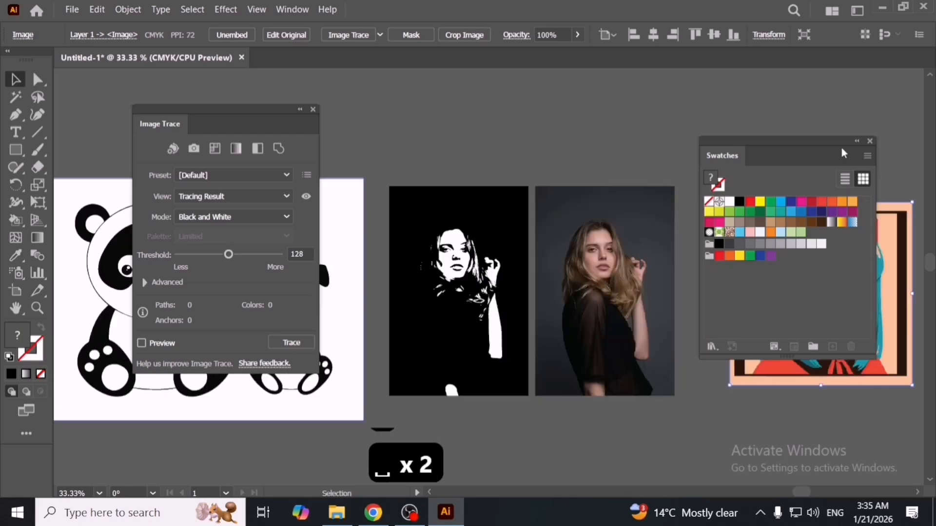
# Collapse the Swatches panel, move it clear of the artwork and compare the black and white tracing with the original model photo
pyautogui.click(856, 142)
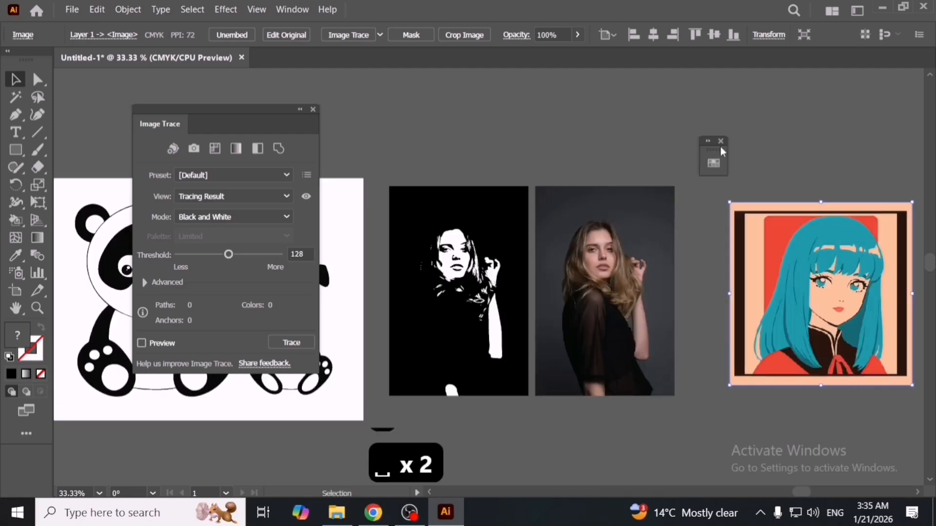
pyautogui.moveTo(720, 145); pyautogui.dragTo(816, 109)
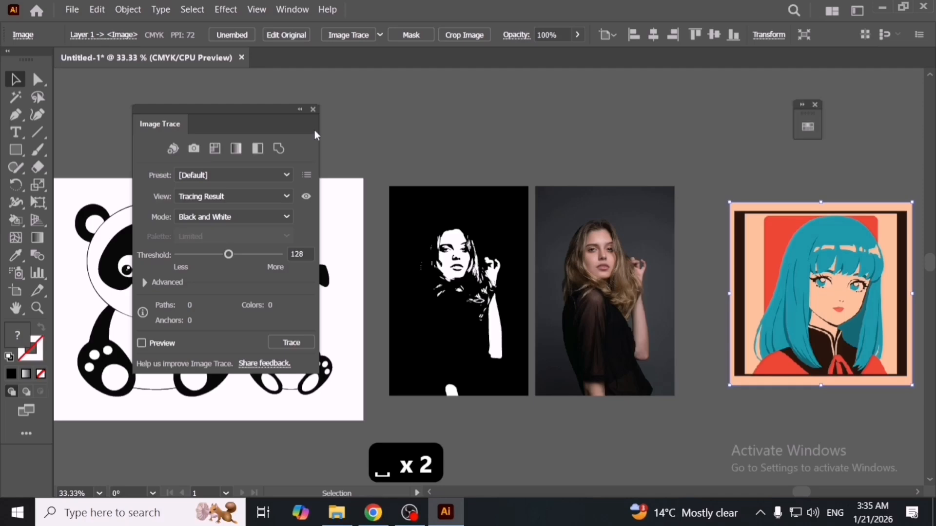
pyautogui.scroll(2, 504, 401)
pyautogui.moveTo(493, 347); pyautogui.dragTo(529, 402)
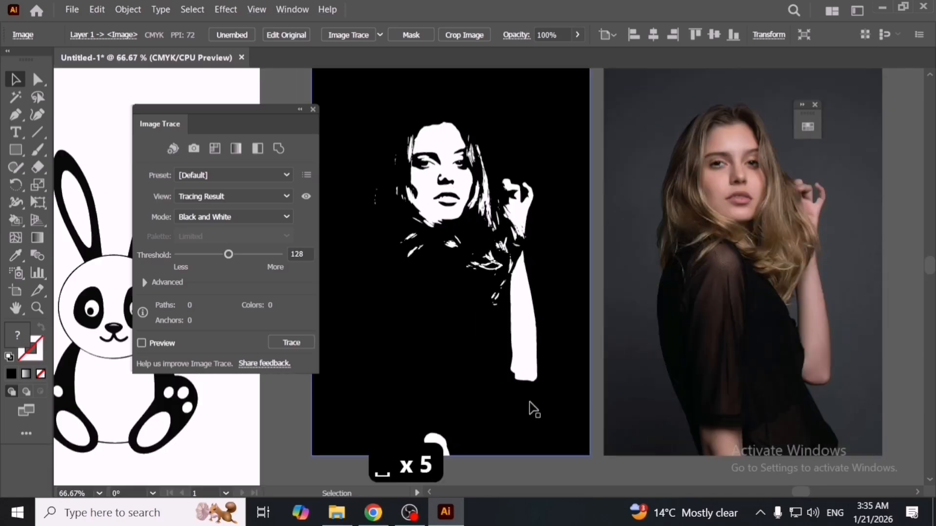
pyautogui.click(632, 374)
pyautogui.scroll(-1, 637, 375)
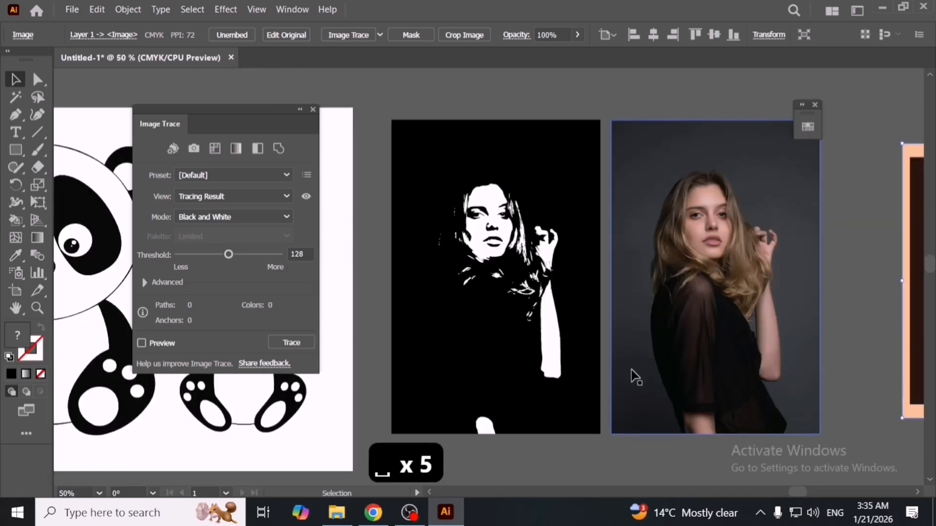
# Delete the model photo and its tracing, and move the Image Trace panel off the panda artwork
pyautogui.click(518, 260)
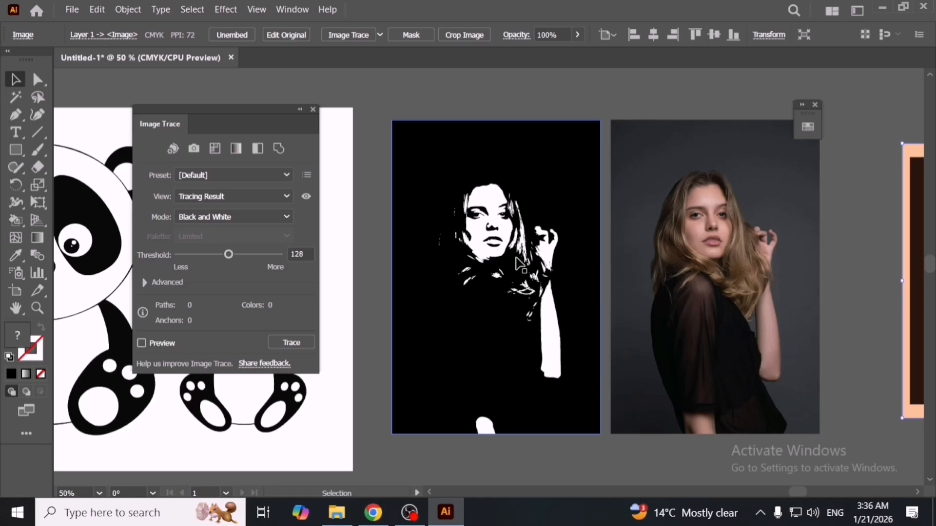
pyautogui.keyDown('shift'); pyautogui.click(656, 404); pyautogui.keyUp('shift')
pyautogui.press('Delete')
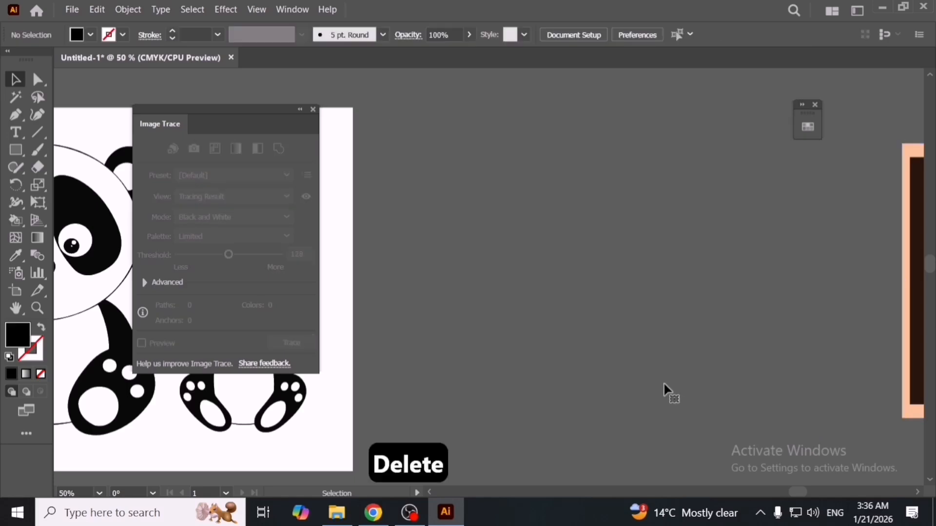
pyautogui.moveTo(245, 125); pyautogui.dragTo(519, 128)
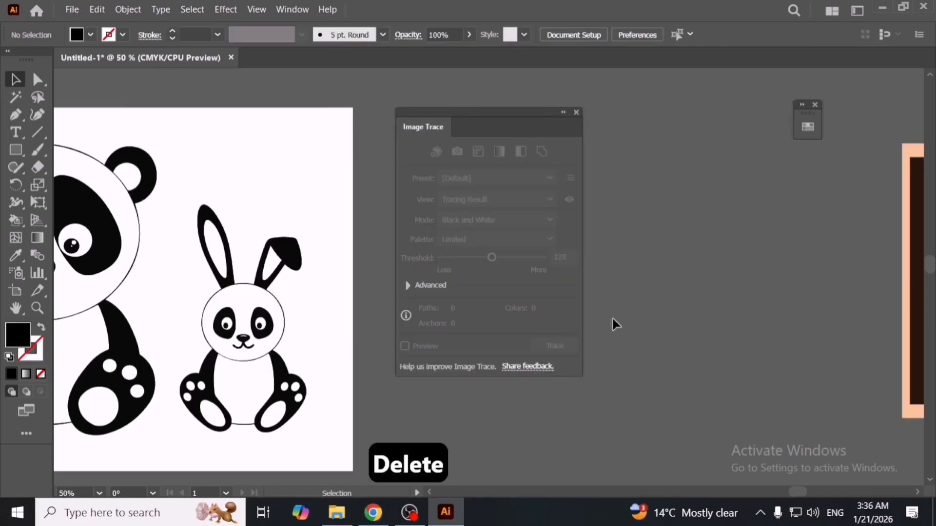
# Trace the girl illustration with the Default preset by enabling its preview, and shift the tracing closer to the Image Trace panel
pyautogui.hscroll(5, 817, 270)
pyautogui.moveTo(813, 278); pyautogui.dragTo(729, 298)
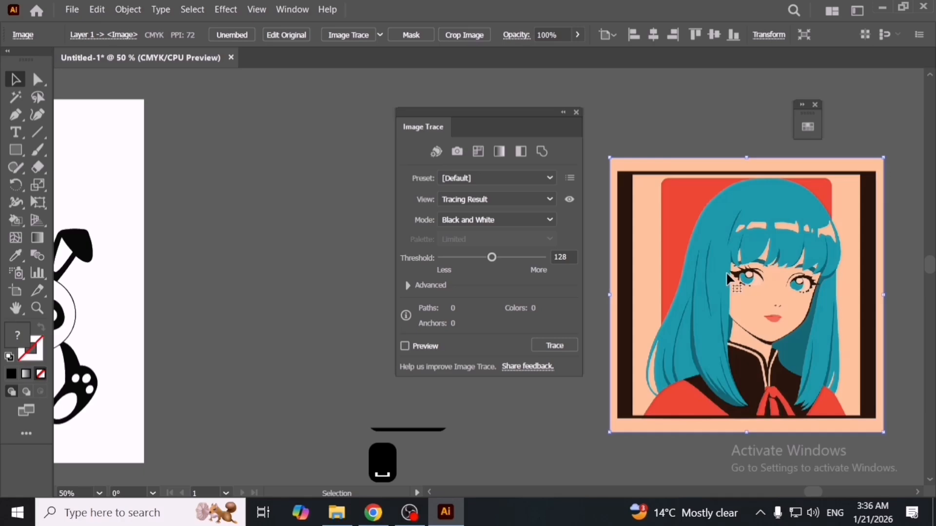
pyautogui.click(424, 348)
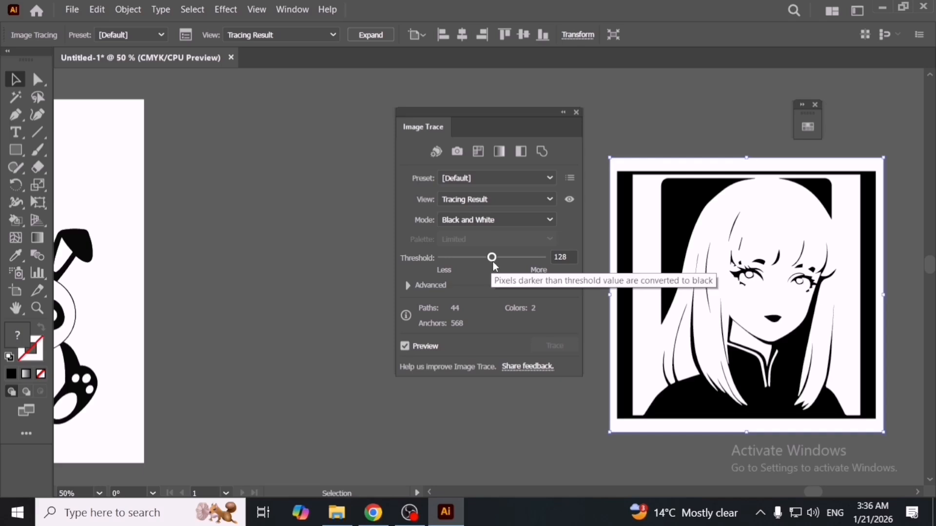
pyautogui.moveTo(499, 125); pyautogui.dragTo(459, 120)
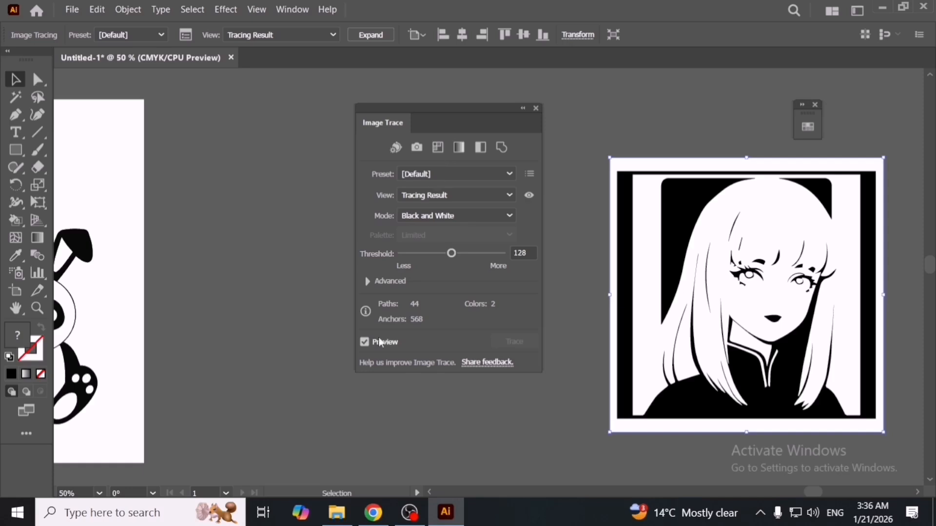
pyautogui.moveTo(682, 358); pyautogui.dragTo(656, 340)
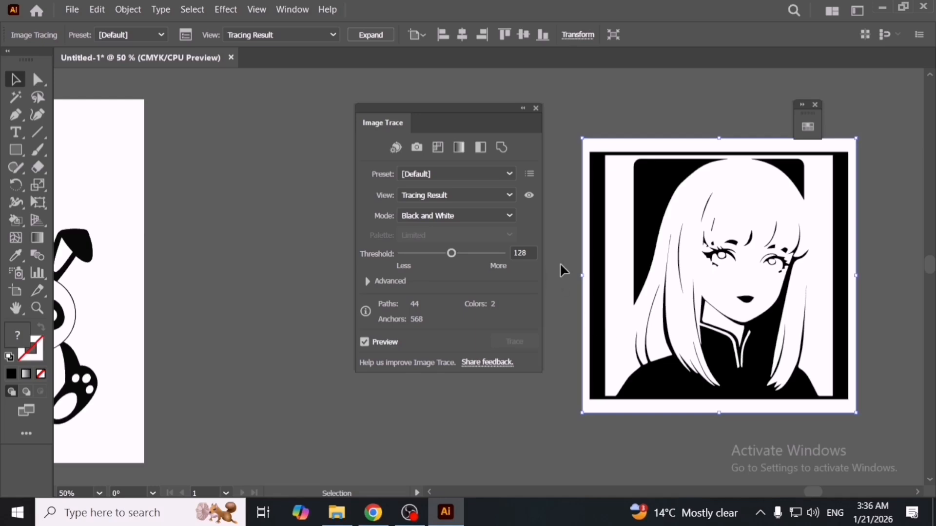
# Examine the girl tracing up close, from the hair tips and collar to the top of the head, and as a whole
pyautogui.scroll(5, 720, 390)
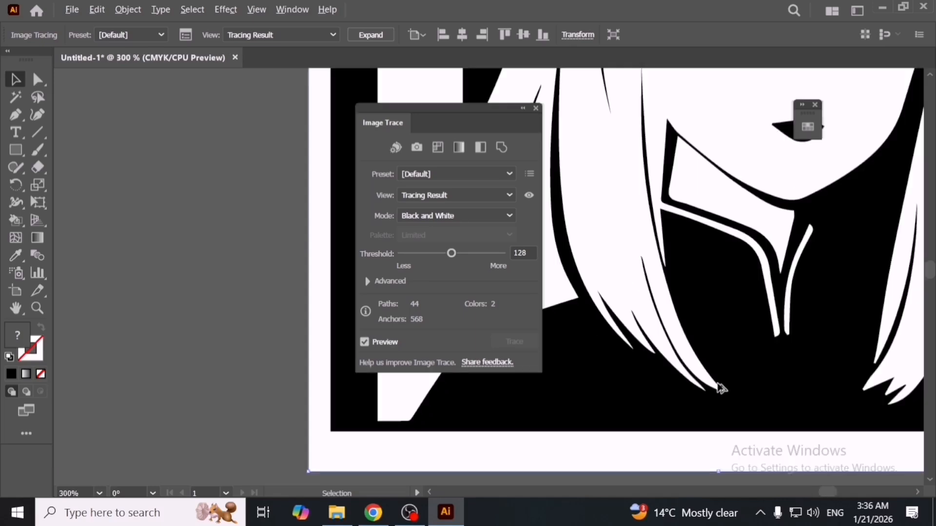
pyautogui.press('space')
pyautogui.moveTo(743, 248); pyautogui.dragTo(620, 487)
pyautogui.moveTo(758, 124); pyautogui.dragTo(728, 351)
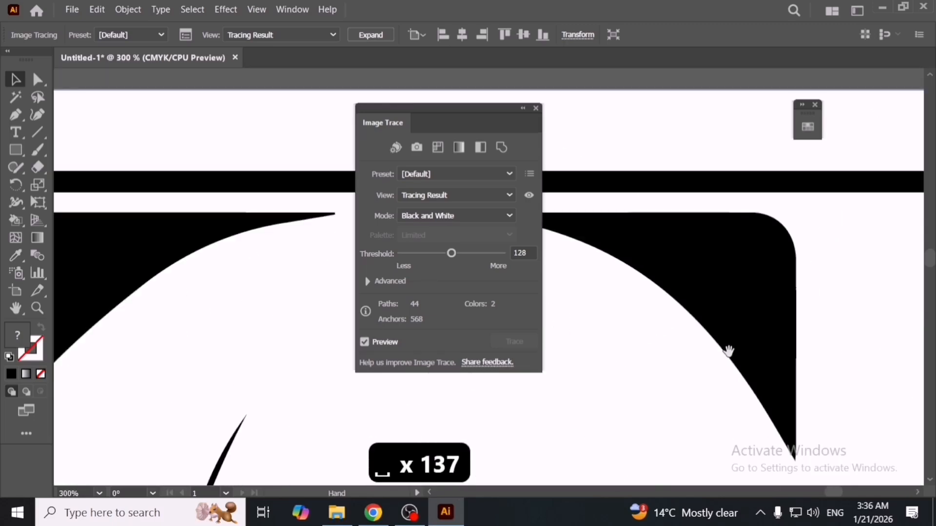
pyautogui.moveTo(690, 250); pyautogui.dragTo(817, 267)
pyautogui.scroll(-4, 797, 267)
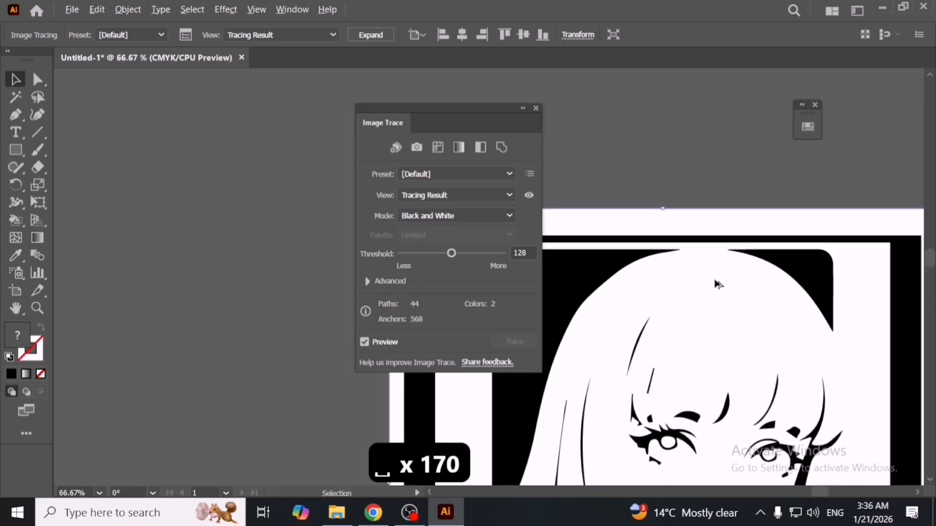
pyautogui.moveTo(673, 329); pyautogui.dragTo(672, 148)
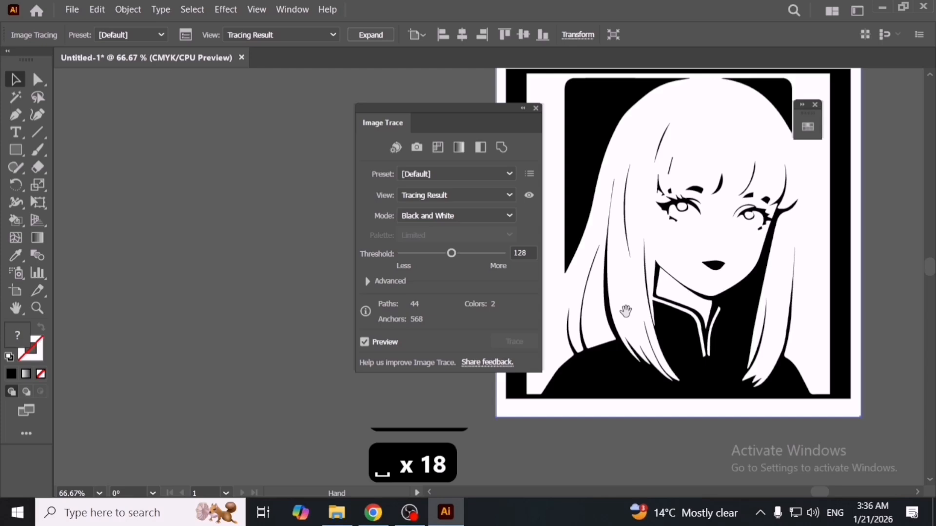
pyautogui.scroll(-2, 626, 311)
pyautogui.moveTo(645, 319); pyautogui.dragTo(669, 322)
pyautogui.scroll(1, 667, 317)
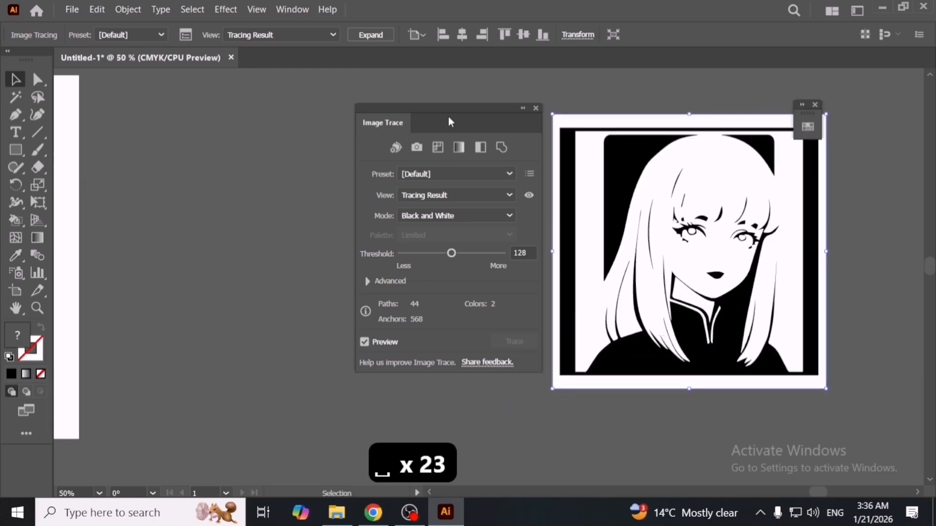
# Separate the Image Trace panel and the girl tracing, try threshold values of 180 and 165, and close the panel
pyautogui.moveTo(449, 117); pyautogui.dragTo(333, 125)
pyautogui.moveTo(655, 201); pyautogui.dragTo(589, 209)
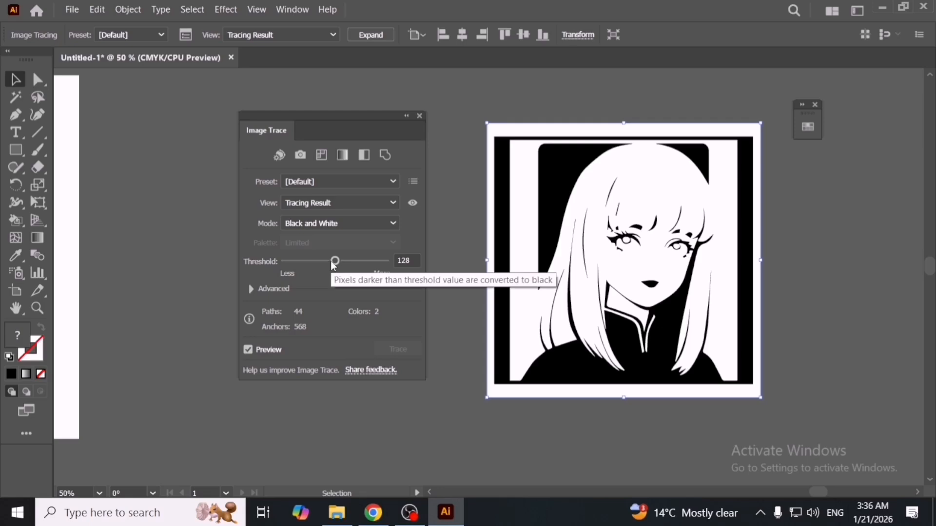
pyautogui.moveTo(334, 261); pyautogui.dragTo(355, 263)
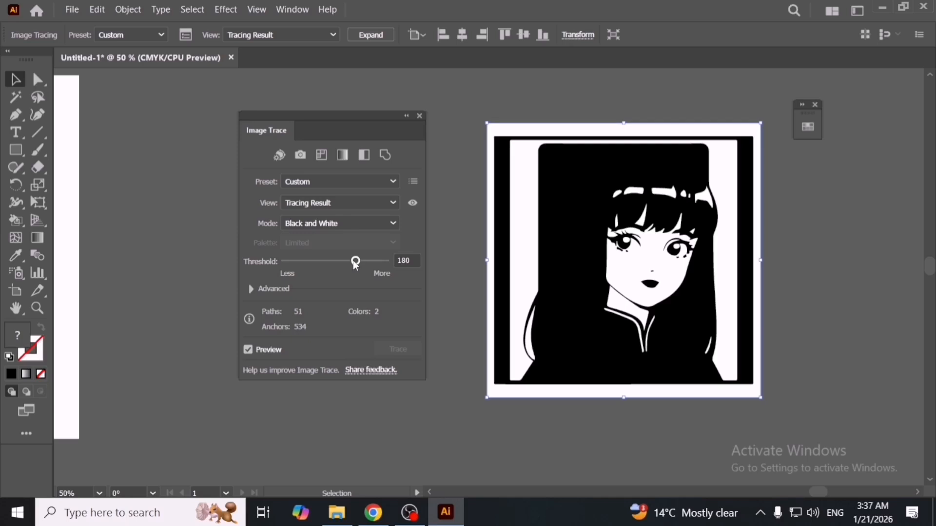
pyautogui.moveTo(355, 261)
pyautogui.mouseDown()
pyautogui.moveTo(372, 265)
pyautogui.moveTo(352, 267)
pyautogui.mouseUp()
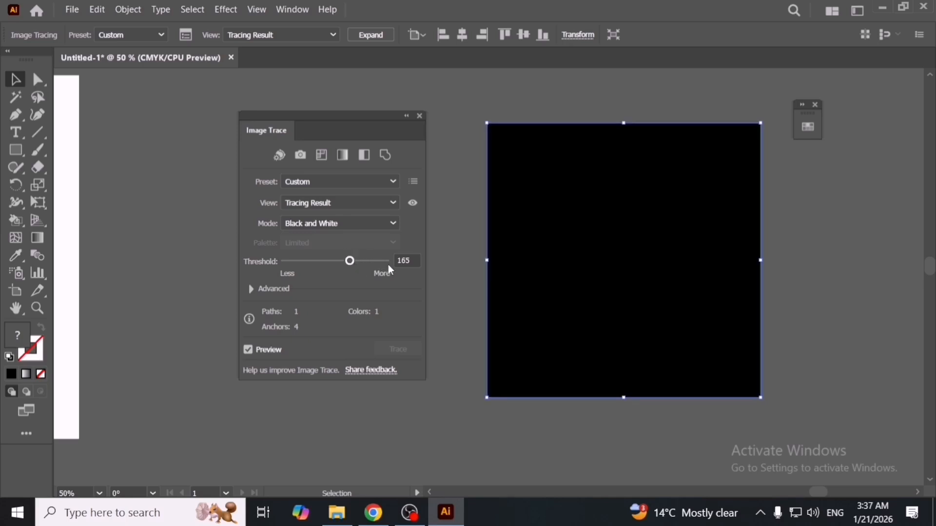
pyautogui.click(420, 116)
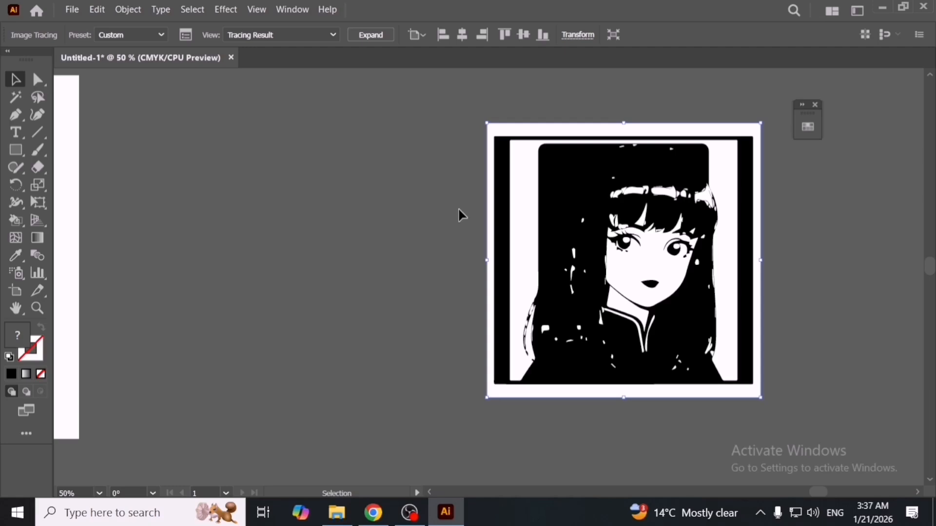
# Undo the threshold changes, the moves and the tracing to bring back the full-colour girl illustration
pyautogui.click(458, 210)
pyautogui.hotkey('ctrl', 'z')
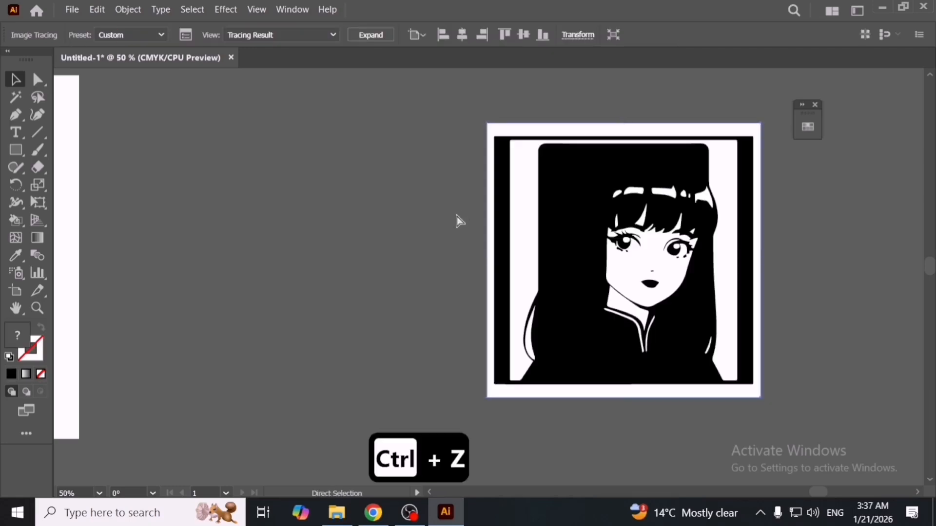
pyautogui.hotkey('ctrl', 'z')
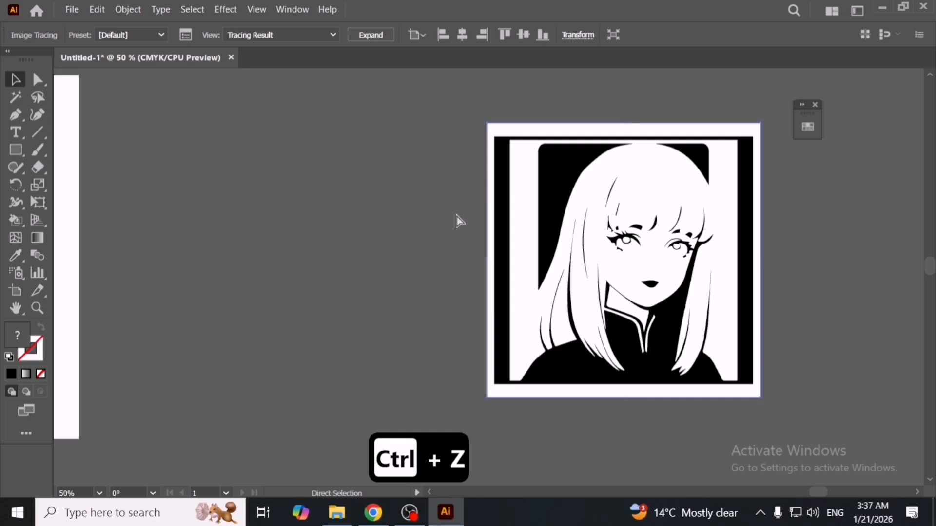
pyautogui.hotkey('ctrl', 'z')
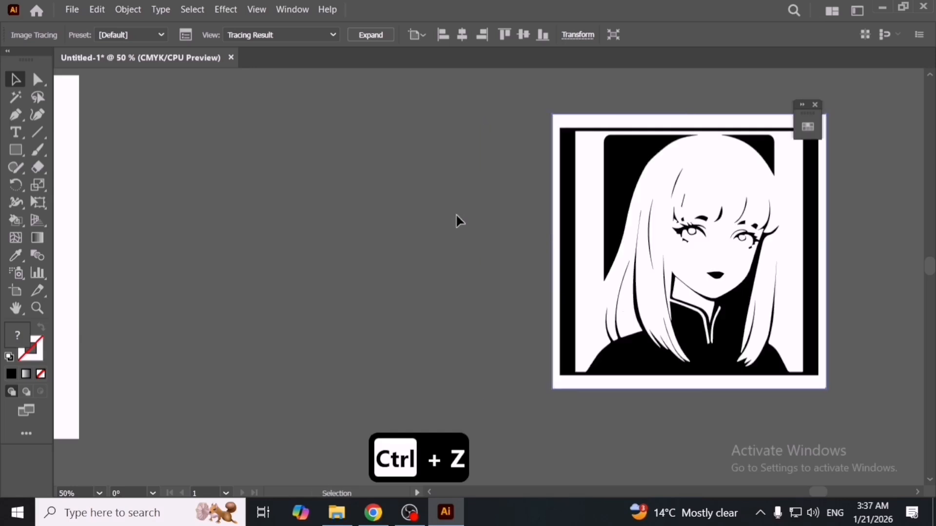
pyautogui.hotkey('ctrl', 'z')
pyautogui.hotkey('ctrl', 'z')
pyautogui.hotkey('ctrl', 'z')
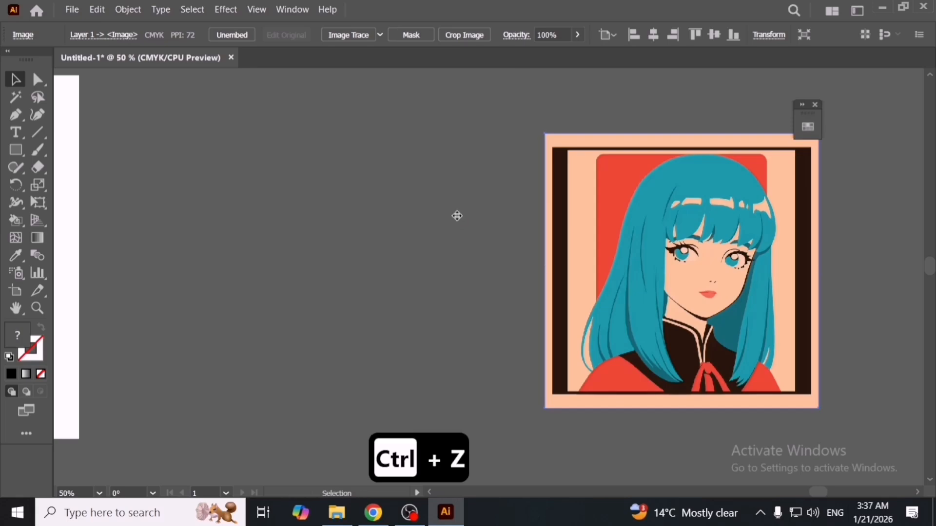
# Duplicate the girl illustration beside the original and open the Image Trace panel for the copy
pyautogui.click(457, 230)
pyautogui.moveTo(553, 278); pyautogui.dragTo(323, 283)
pyautogui.click(292, 9)
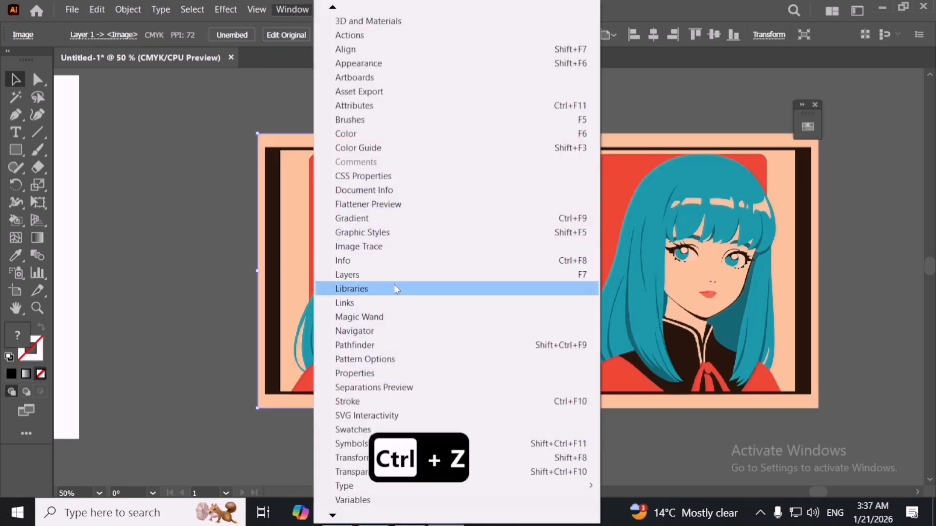
pyautogui.click(408, 247)
pyautogui.moveTo(489, 290); pyautogui.dragTo(528, 255)
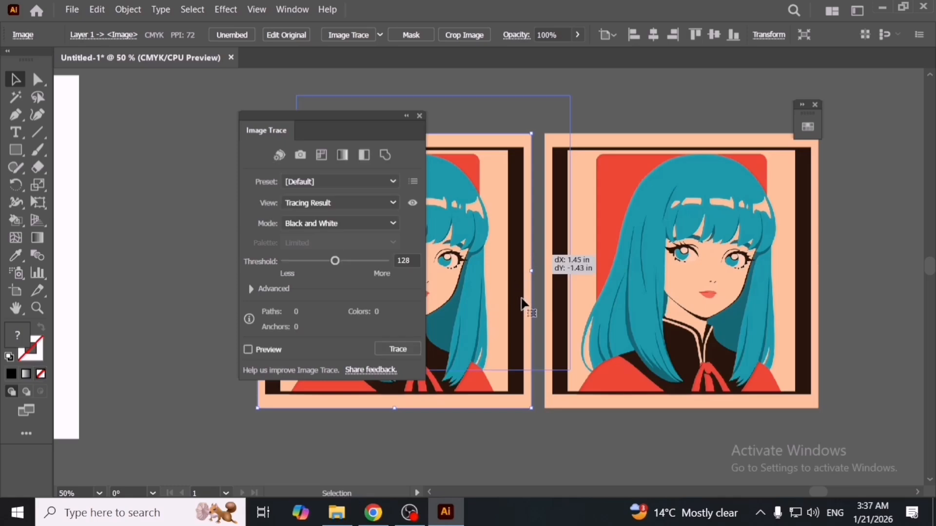
pyautogui.moveTo(403, 405)
pyautogui.mouseDown()
pyautogui.moveTo(592, 377)
pyautogui.moveTo(552, 386)
pyautogui.mouseUp()
pyautogui.hotkey('ctrl', 'z')
pyautogui.hotkey('ctrl', '-')
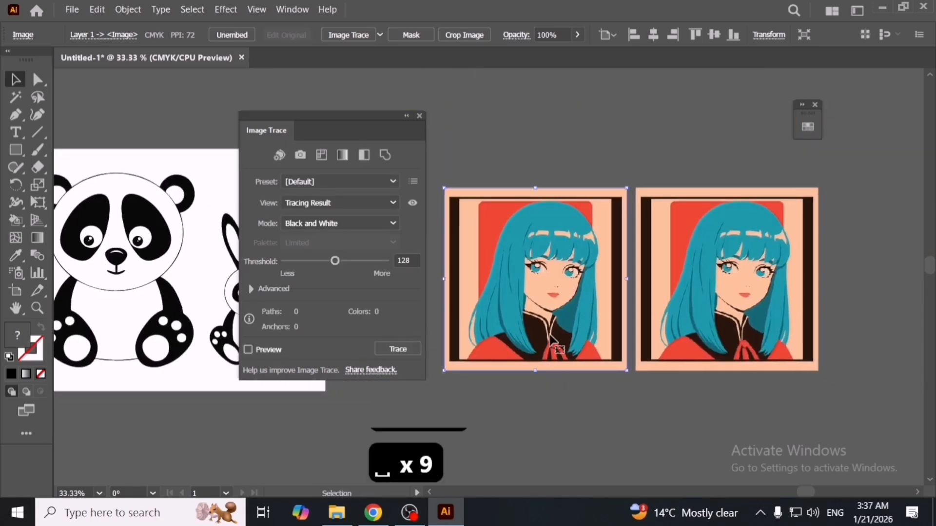
# Preview a black and white tracing of the girl copy at threshold 134 and reveal the advanced tracing settings
pyautogui.click(248, 349)
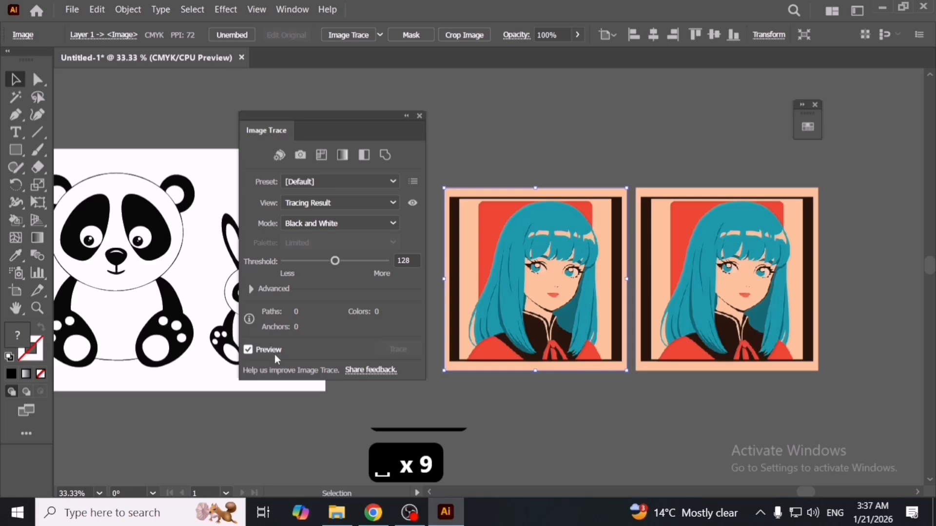
pyautogui.moveTo(335, 261)
pyautogui.mouseDown()
pyautogui.moveTo(373, 262)
pyautogui.moveTo(306, 263)
pyautogui.moveTo(340, 263)
pyautogui.mouseUp()
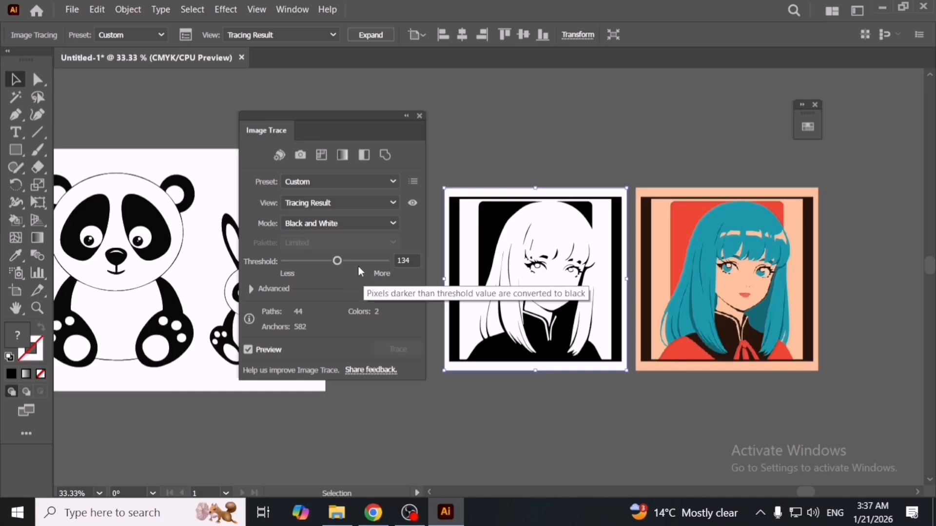
pyautogui.click(251, 289)
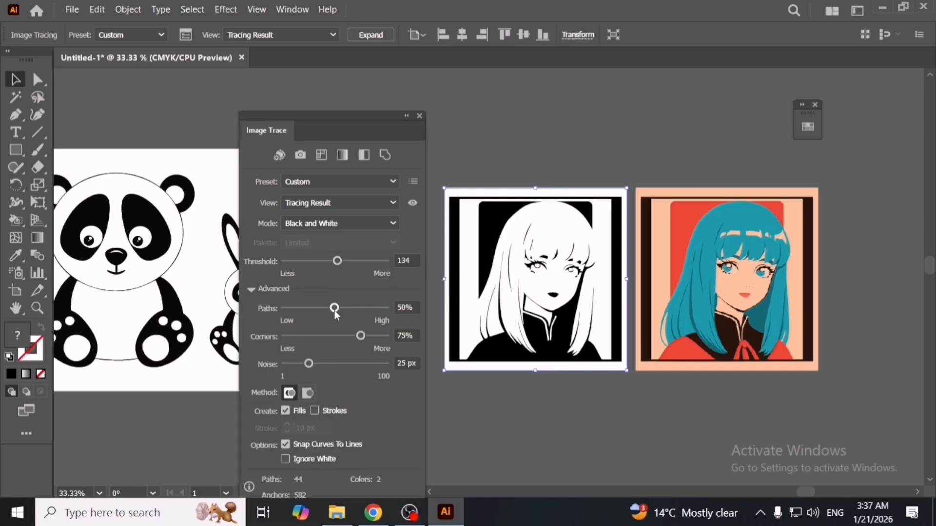
# Try Paths at 95%, set it to 40%, and raise the tracing's Corners to 95%
pyautogui.moveTo(335, 308); pyautogui.dragTo(380, 310)
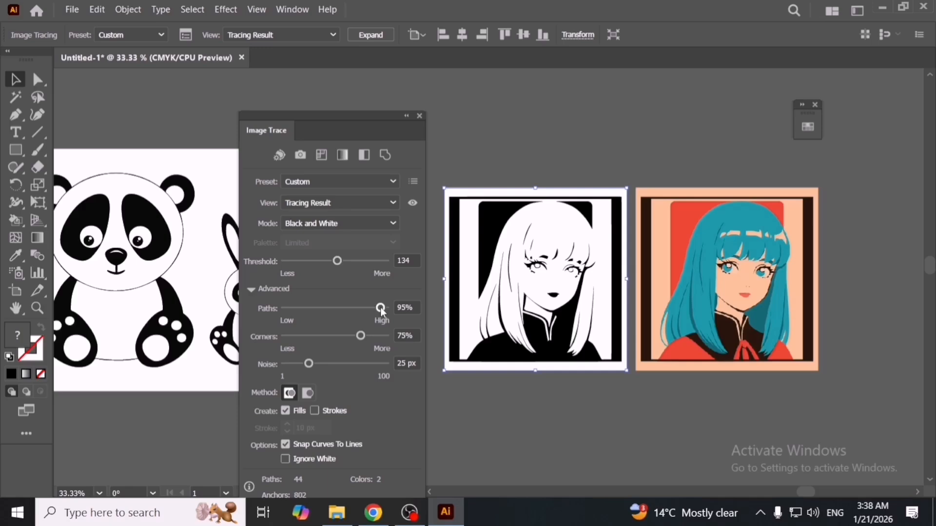
pyautogui.click(325, 308)
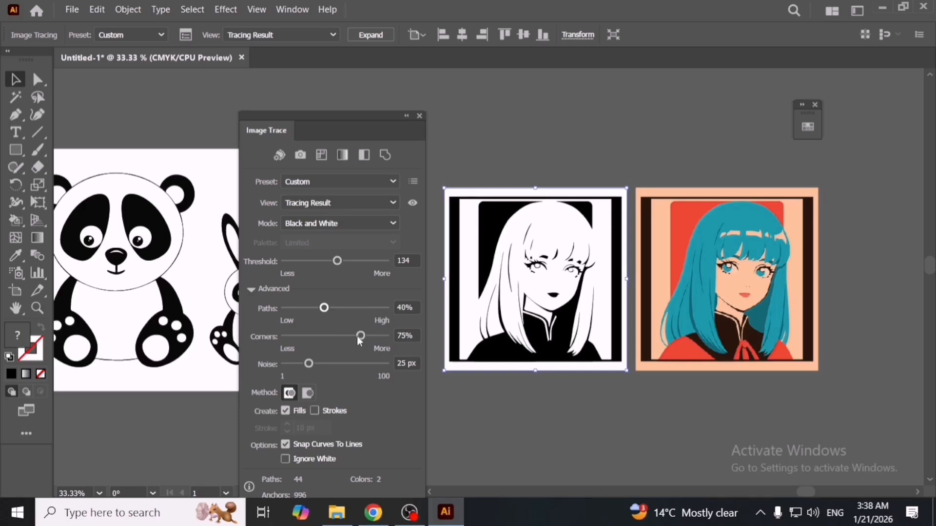
pyautogui.moveTo(360, 341); pyautogui.dragTo(382, 341)
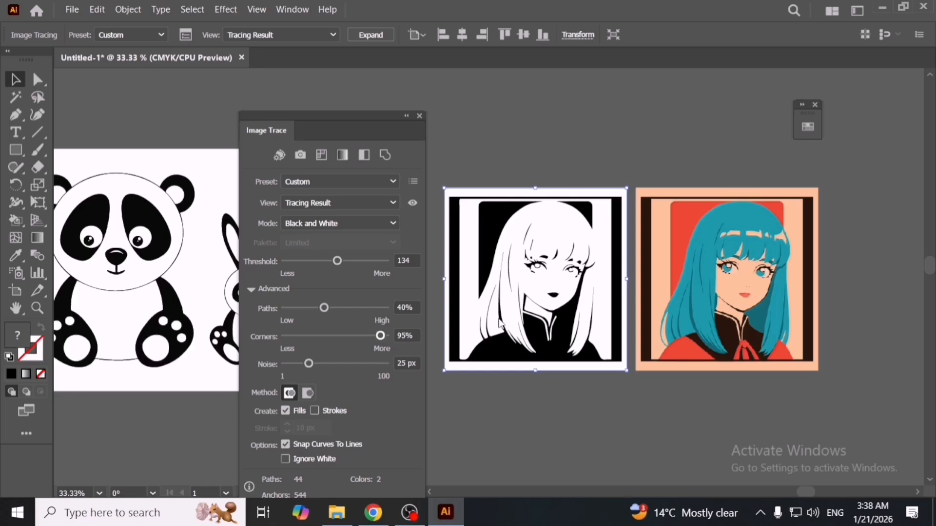
# Examine the girl's eye up close, compare Corners at 75% with higher values, and set it to 99%
pyautogui.scroll(8, 577, 267)
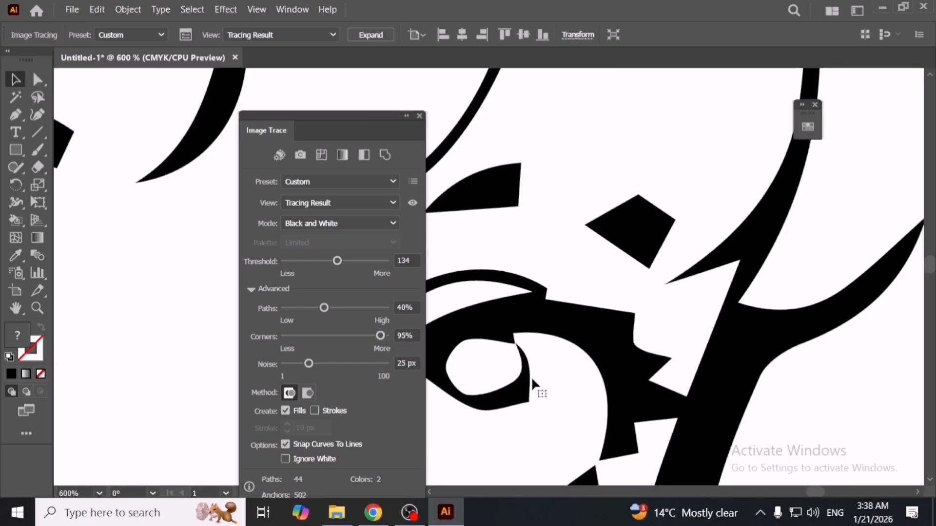
pyautogui.scroll(1, 531, 380)
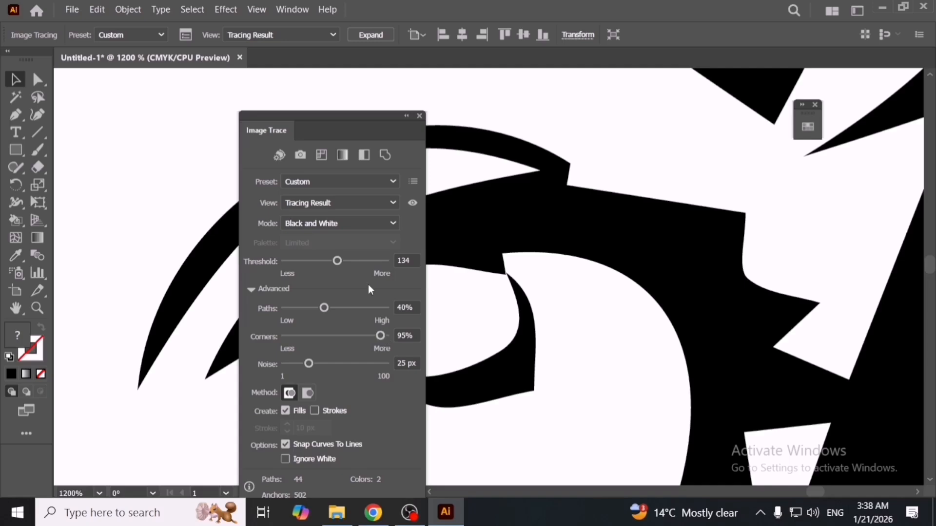
pyautogui.moveTo(343, 131); pyautogui.dragTo(305, 63)
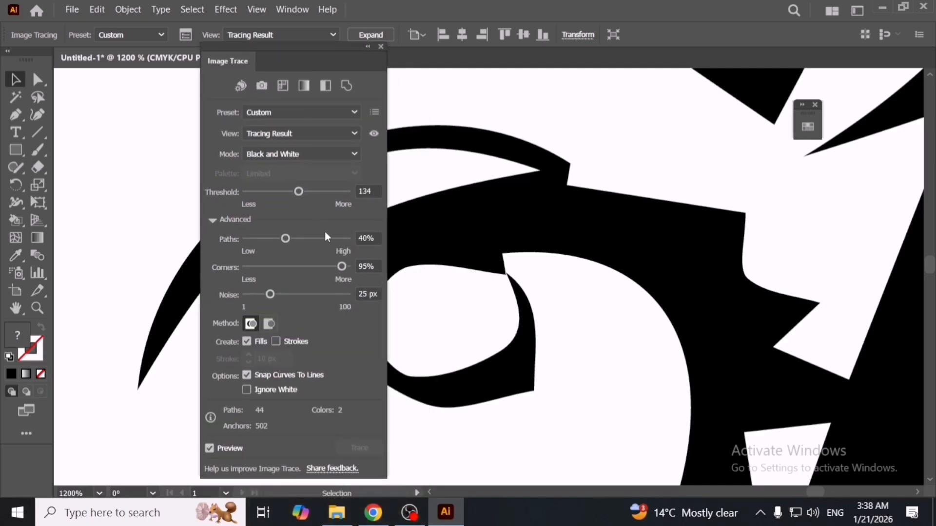
pyautogui.moveTo(342, 267); pyautogui.dragTo(323, 268)
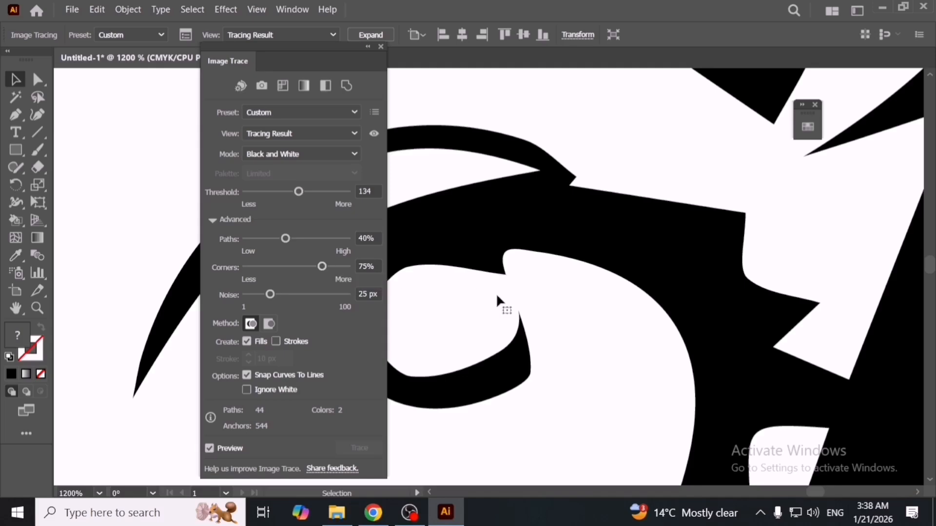
pyautogui.moveTo(321, 266); pyautogui.dragTo(301, 267)
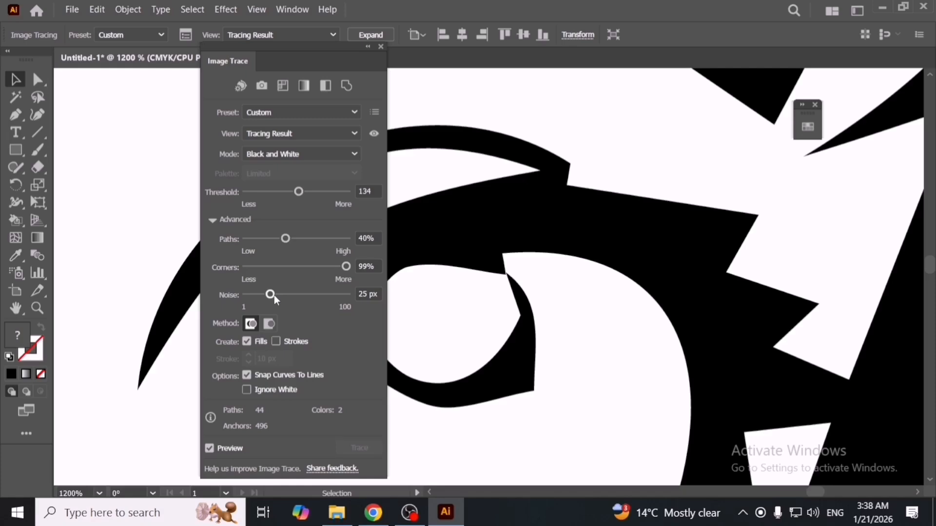
# Set the tracing's Noise to 78 px and switch its method to overlapping paths
pyautogui.moveTo(274, 295); pyautogui.dragTo(315, 297)
pyautogui.moveTo(314, 296); pyautogui.dragTo(325, 295)
pyautogui.click(271, 323)
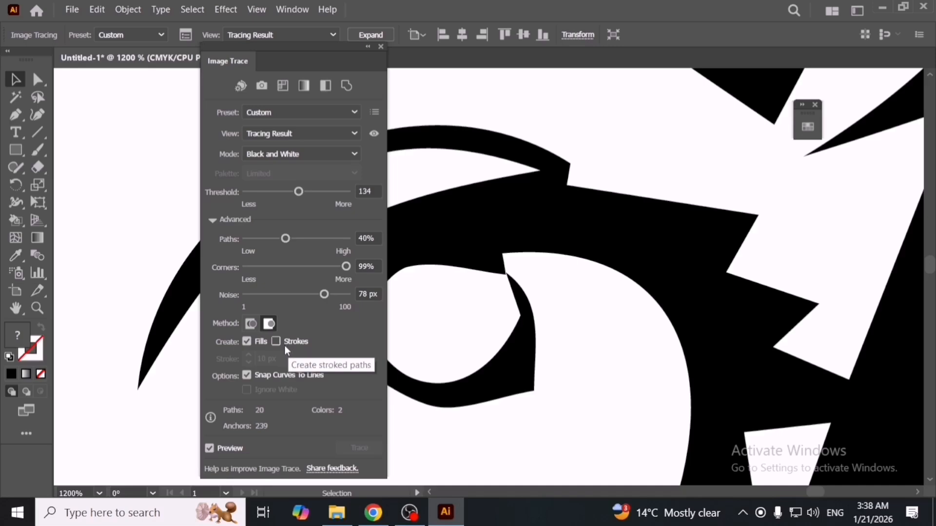
# Try creating the tracing from 10 px strokes without fills, and examine the line drawing around the face
pyautogui.click(279, 341)
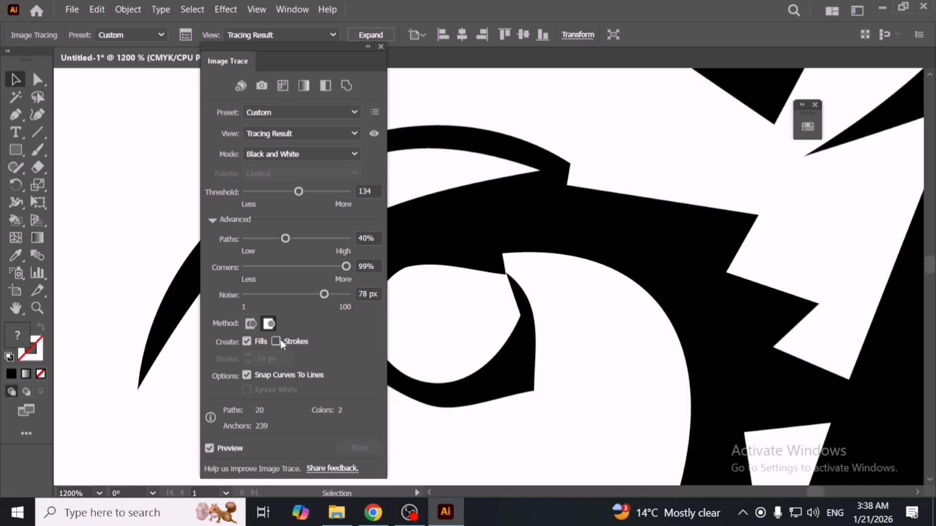
pyautogui.click(247, 341)
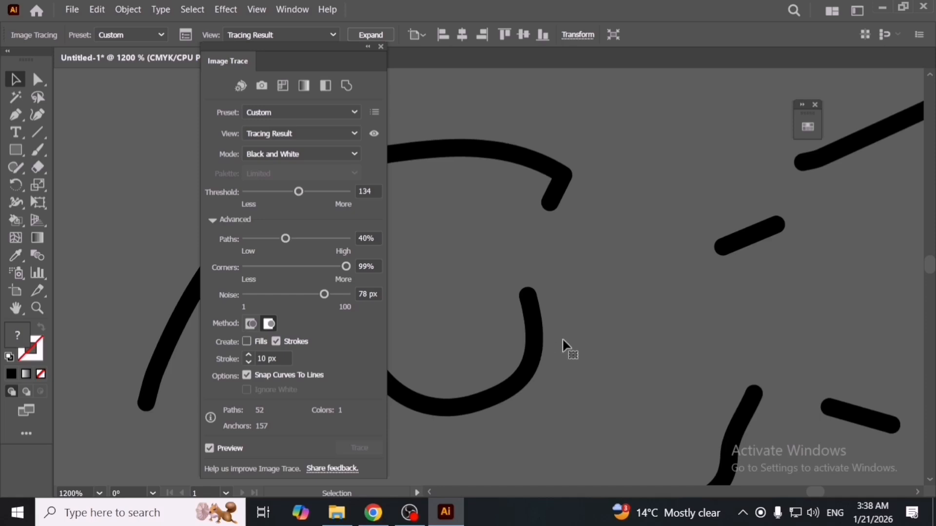
pyautogui.scroll(-5, 564, 341)
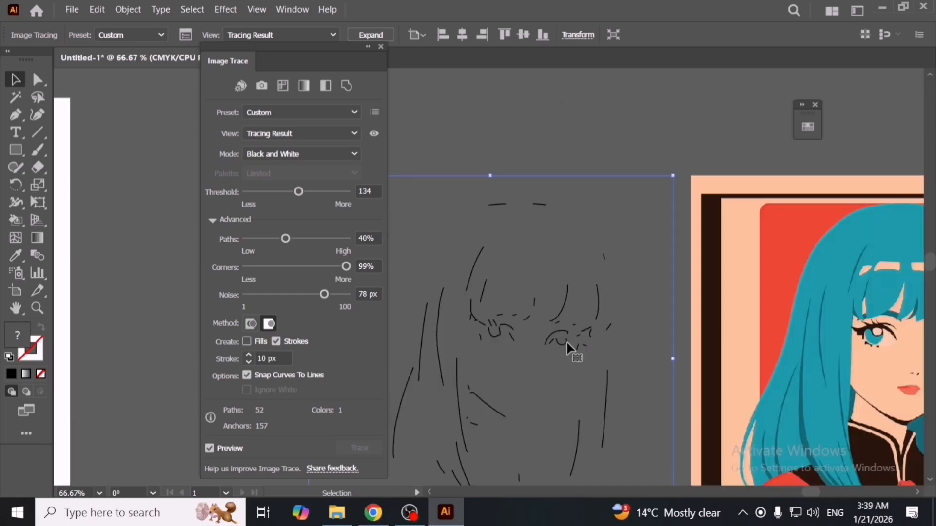
pyautogui.moveTo(589, 378)
pyautogui.mouseDown()
pyautogui.moveTo(620, 223)
pyautogui.moveTo(622, 309)
pyautogui.moveTo(604, 284)
pyautogui.mouseUp()
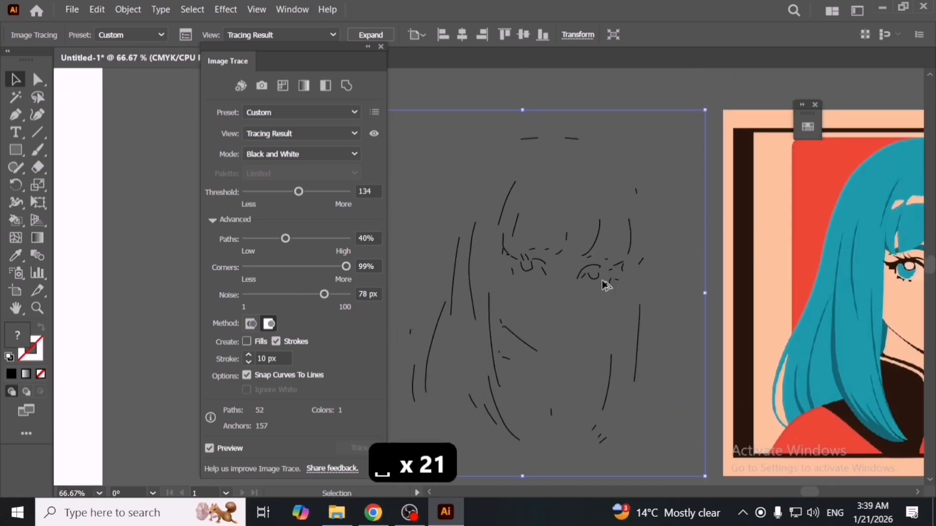
pyautogui.scroll(2, 606, 285)
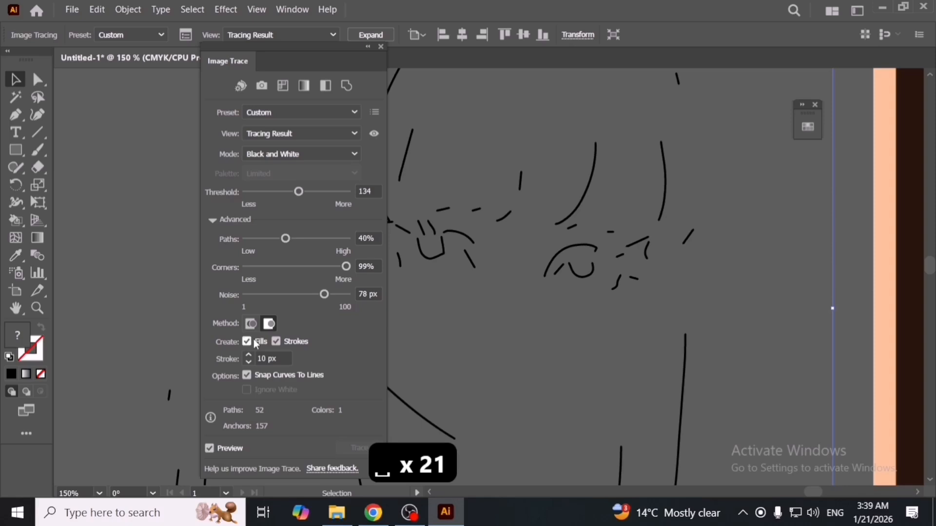
# Restore the fills in place of strokes and examine the girl tracing beside the original and around the face
pyautogui.click(296, 346)
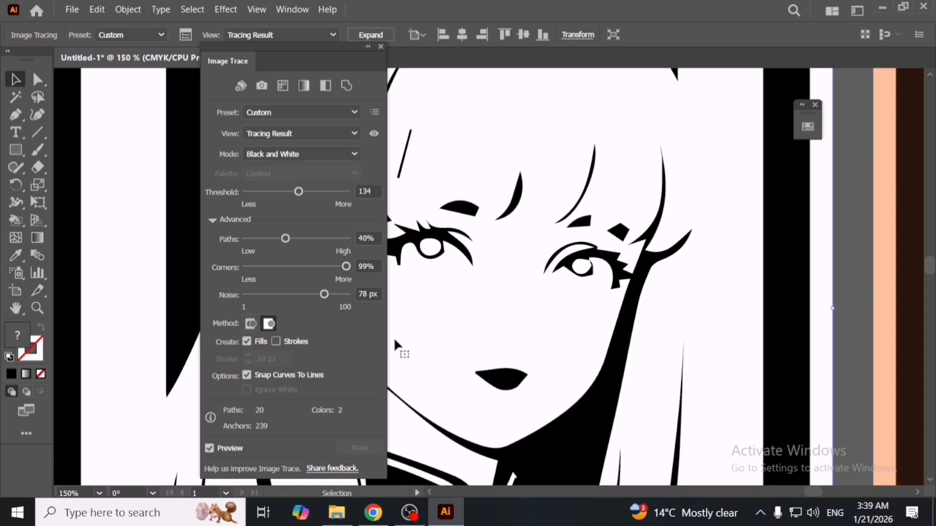
pyautogui.scroll(-2, 463, 333)
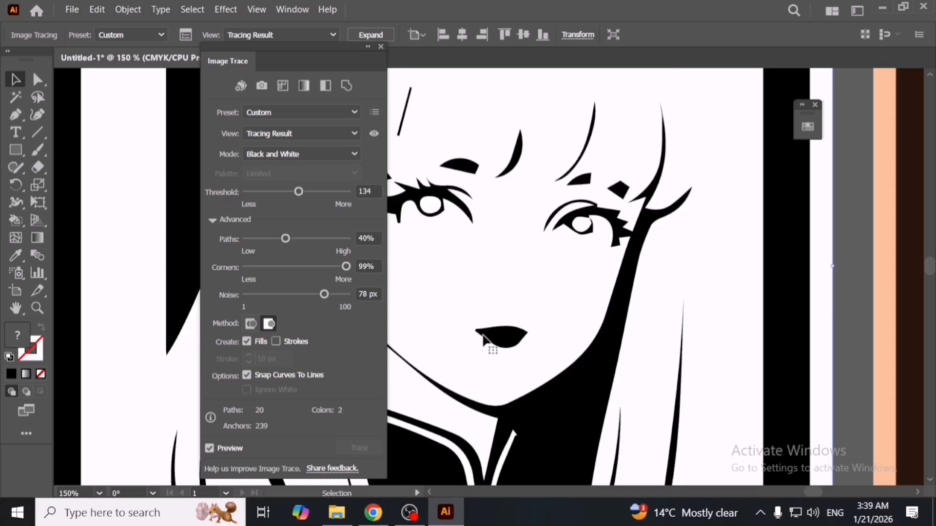
pyautogui.scroll(-4, 484, 337)
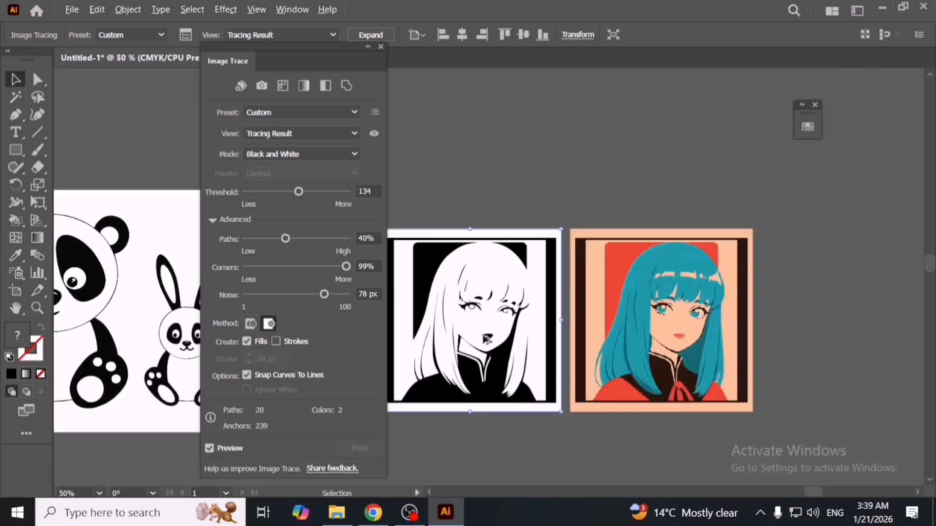
pyautogui.scroll(2, 486, 340)
pyautogui.scroll(1, 486, 339)
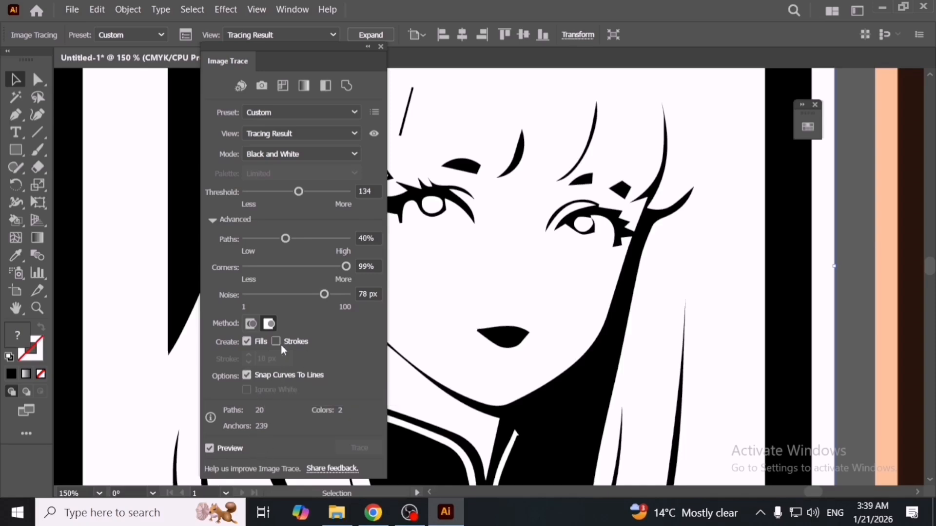
# Try the tracing without Snap Curves To Lines, restore the option, and examine the eye and eyelashes up close
pyautogui.click(246, 374)
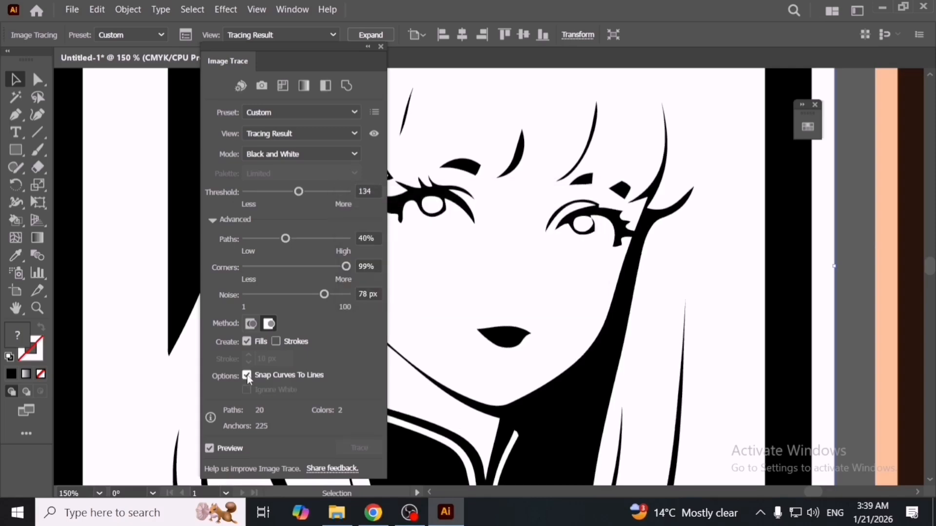
pyautogui.scroll(4, 488, 215)
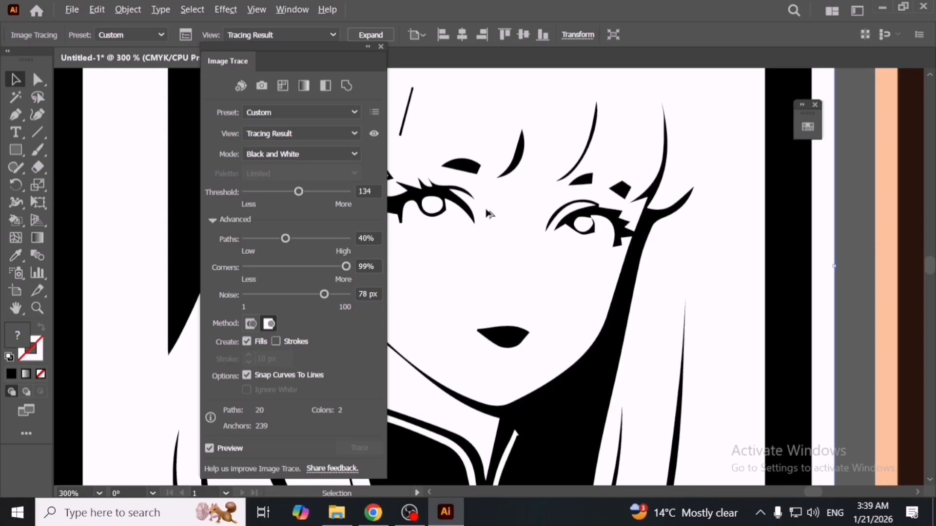
pyautogui.press('space')
pyautogui.moveTo(444, 282); pyautogui.dragTo(575, 363)
pyautogui.press('space')
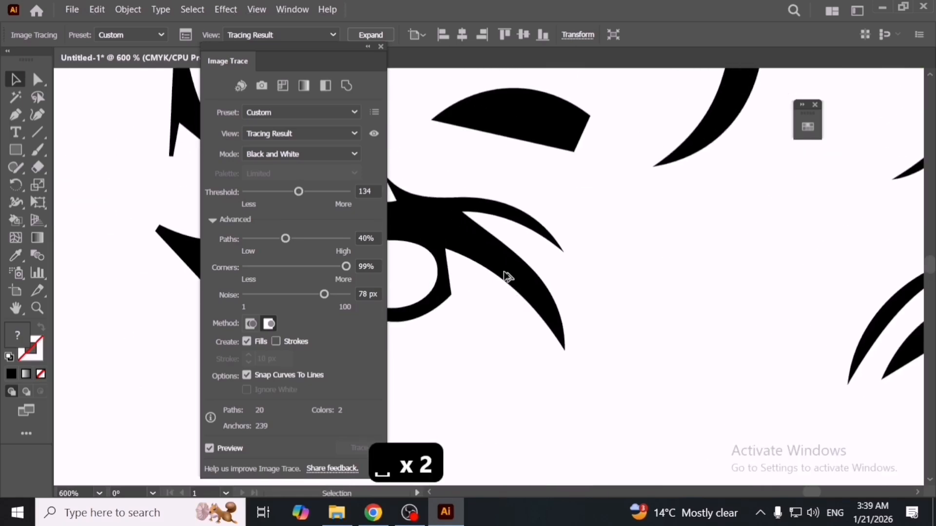
# Toggle Snap Curves To Lines off and on again, comparing the corners of the eye and eyelashes in close-up
pyautogui.scroll(2, 505, 273)
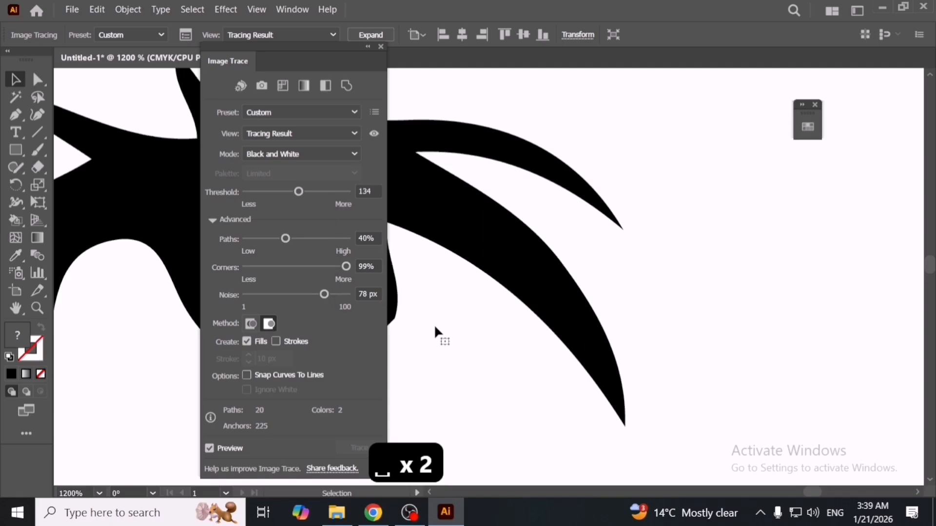
pyautogui.press('space')
pyautogui.moveTo(454, 314); pyautogui.dragTo(576, 288)
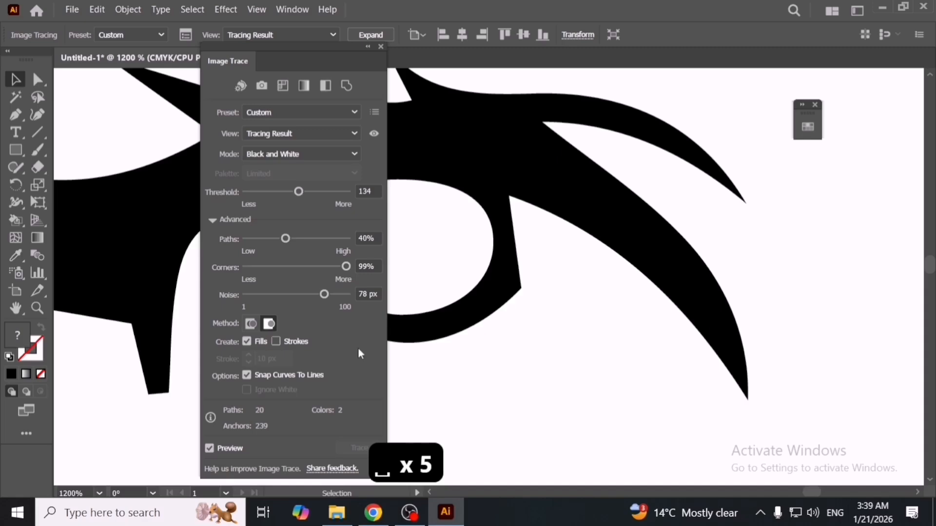
pyautogui.click(280, 379)
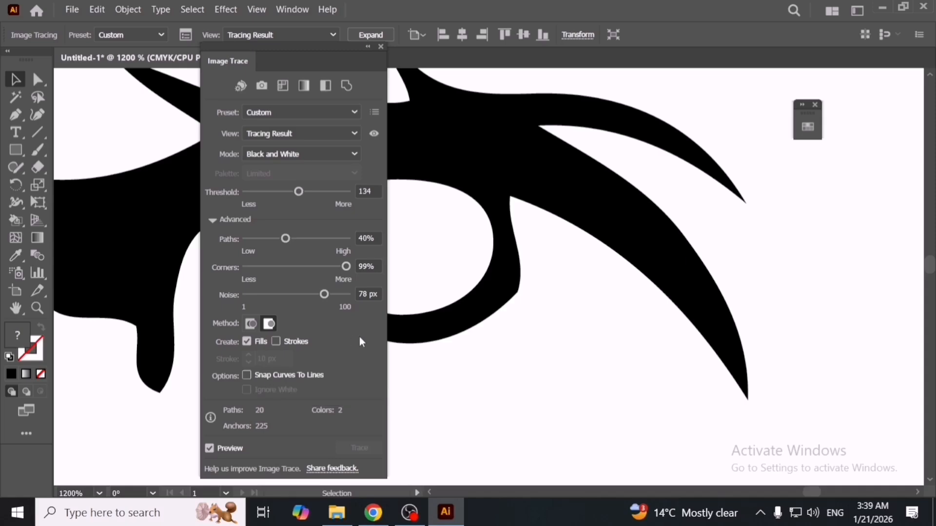
pyautogui.click(262, 381)
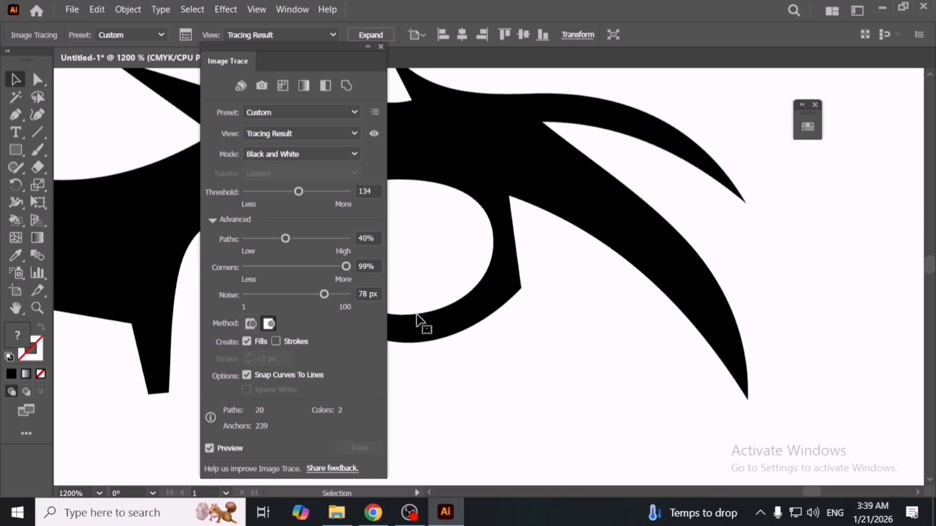
# Apply the [Default] tracing preset, keeping the Tracing Result view and Black and White mode
pyautogui.click(327, 115)
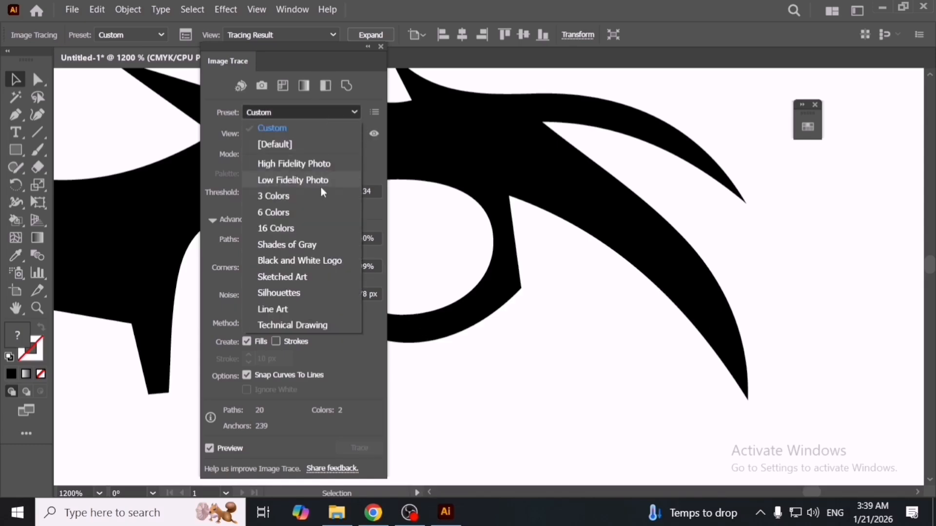
pyautogui.click(315, 151)
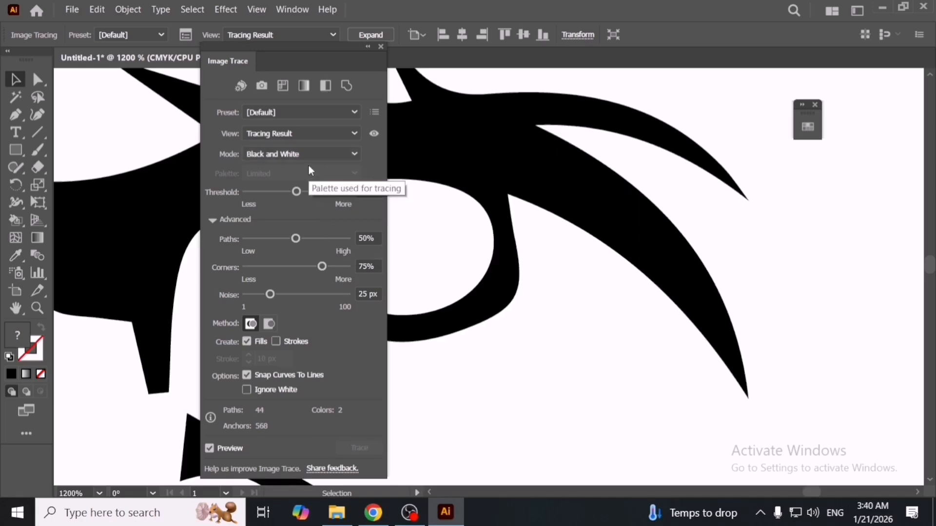
pyautogui.click(310, 136)
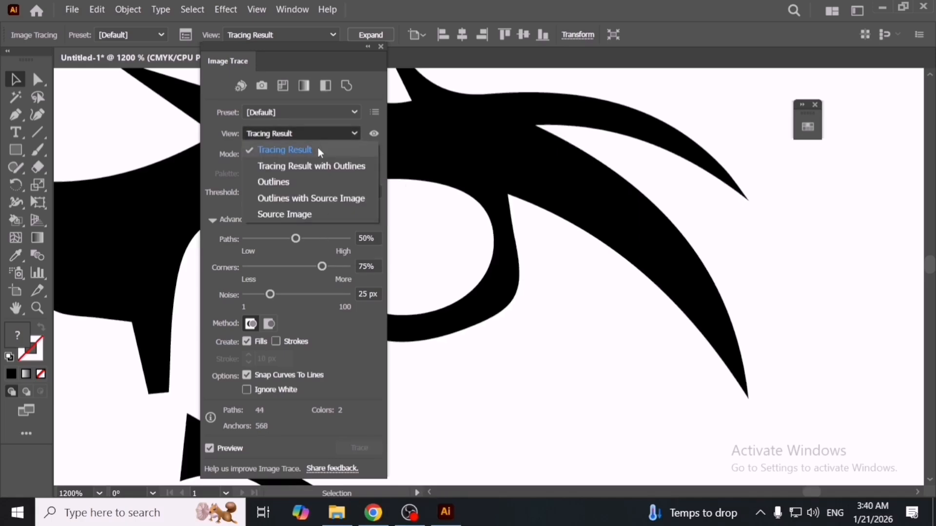
pyautogui.click(319, 150)
pyautogui.click(321, 154)
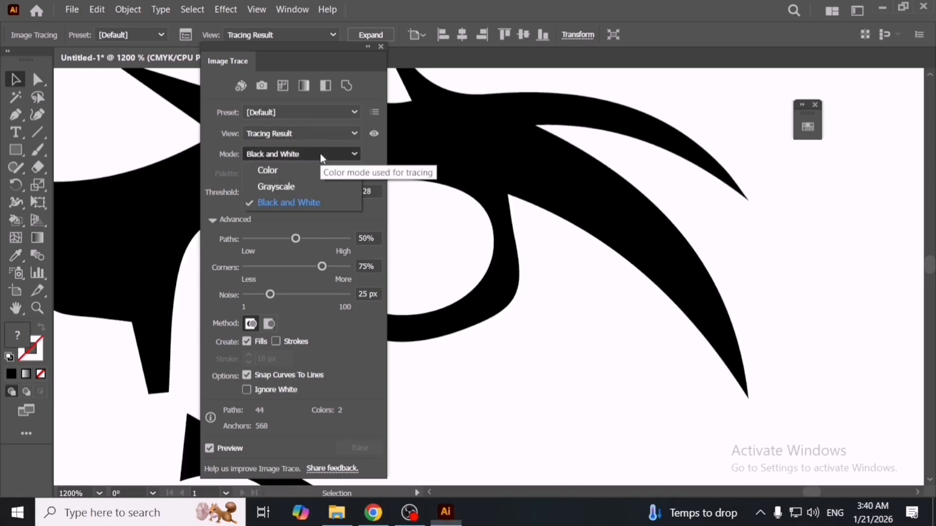
pyautogui.click(325, 207)
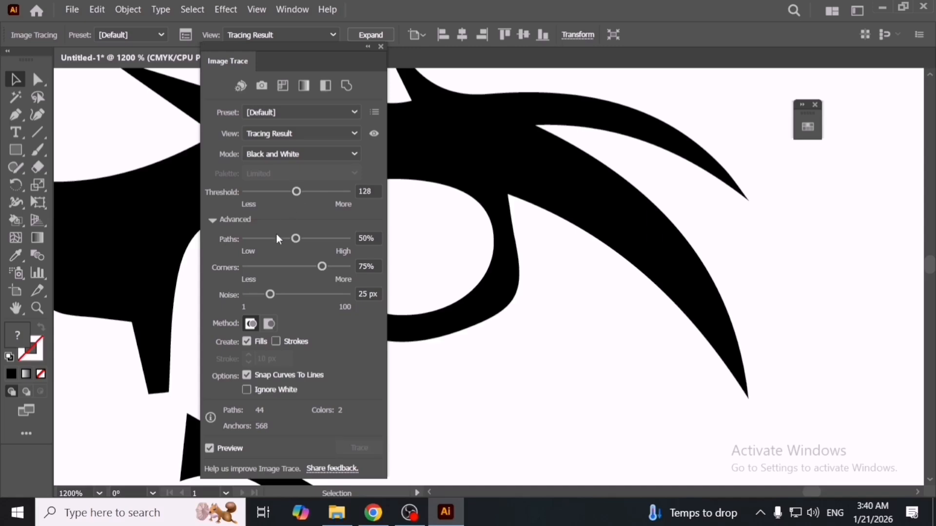
# Enable Ignore White for the girl tracing and move the Image Trace panel away from the artwork
pyautogui.click(273, 391)
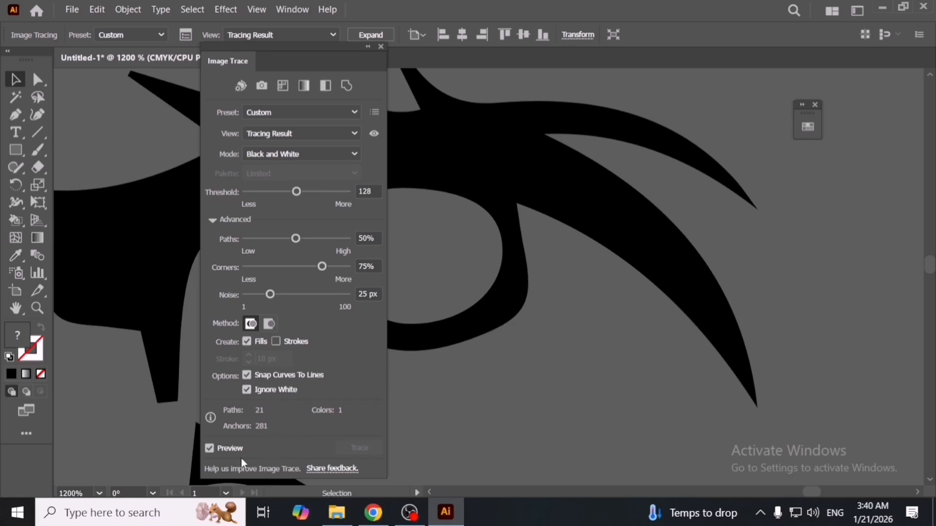
pyautogui.moveTo(307, 72); pyautogui.dragTo(713, 138)
pyautogui.scroll(-5, 399, 341)
pyautogui.scroll(-3, 398, 341)
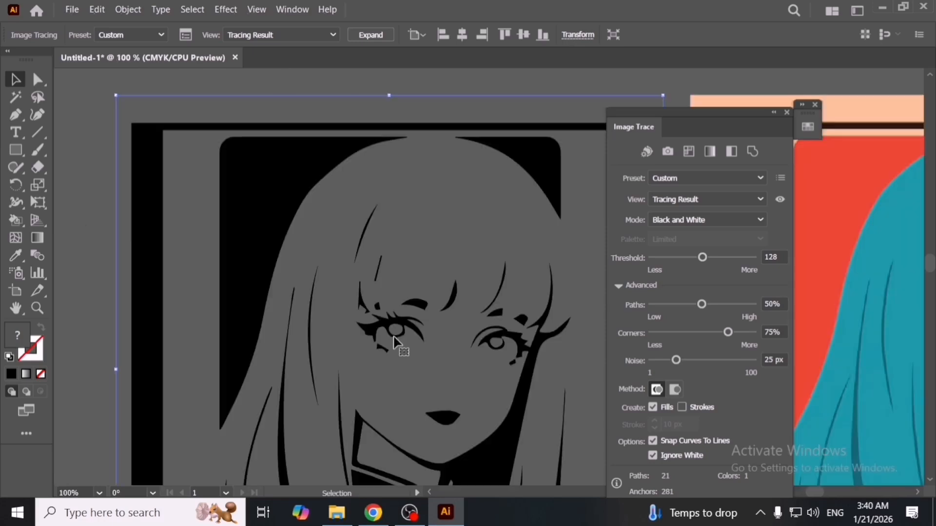
pyautogui.scroll(-3, 394, 338)
pyautogui.moveTo(395, 339); pyautogui.dragTo(378, 316)
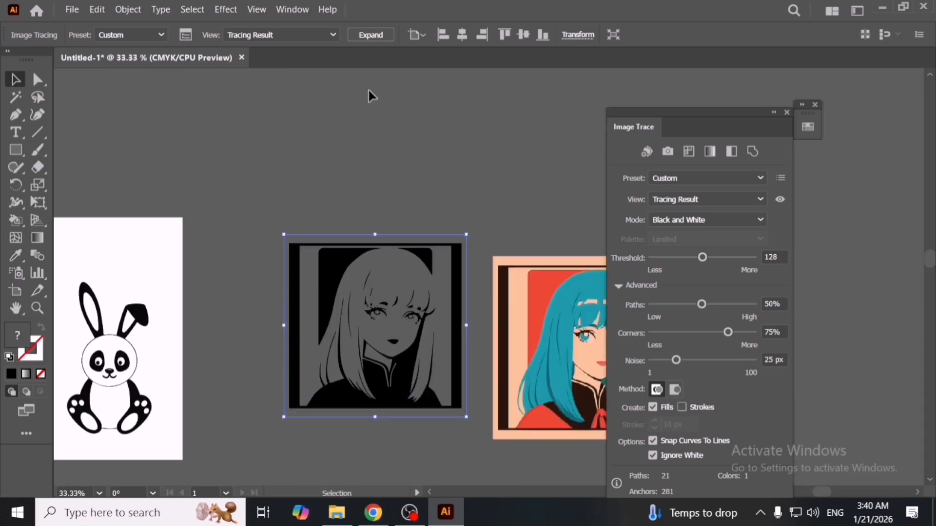
# Check the unexpanded girl tracing in outline view and return to the normal preview
pyautogui.hotkey('ctrl', 'y')
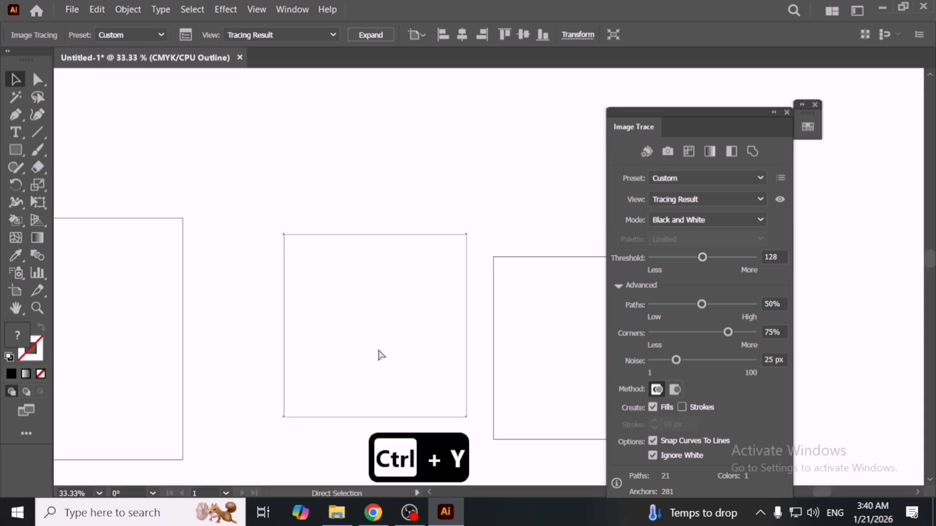
pyautogui.hotkey('ctrl', 'y')
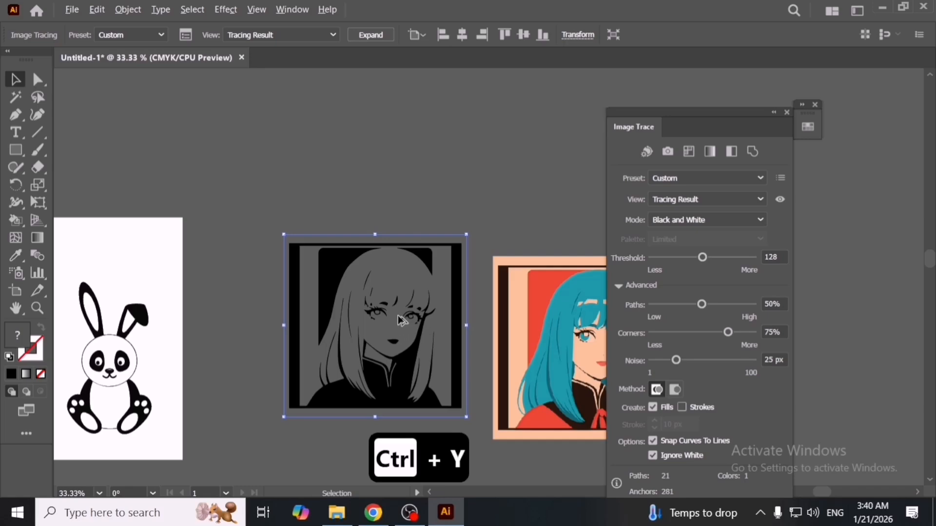
pyautogui.scroll(1, 400, 317)
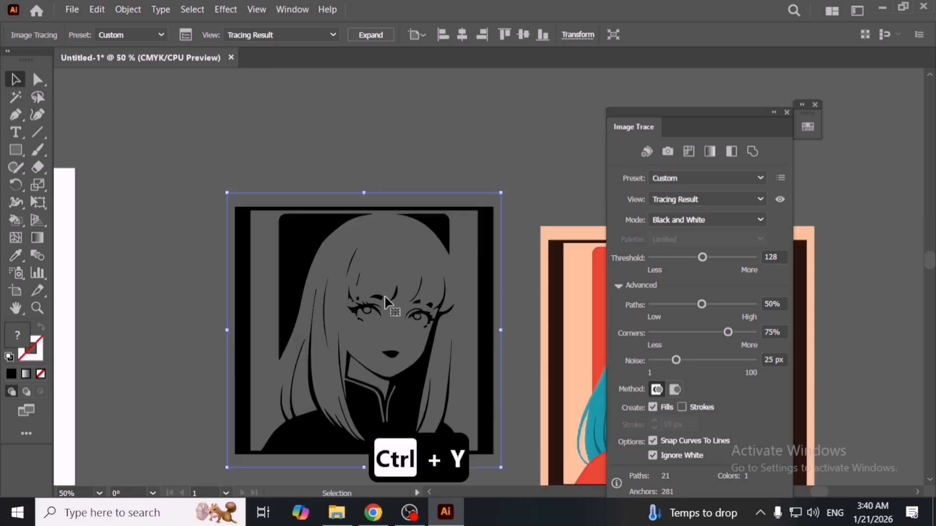
# Try expanding the girl tracing, compare its paths in outline and preview views, and undo the expansion
pyautogui.click(366, 36)
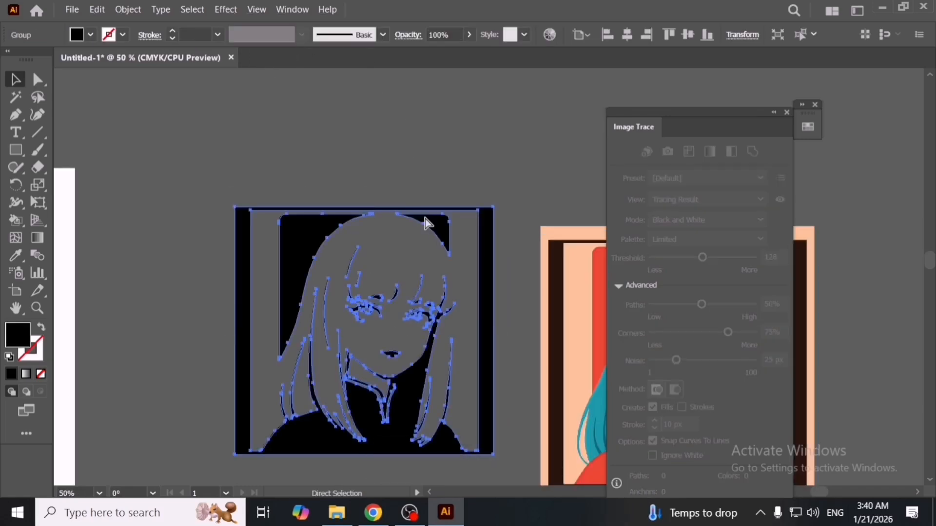
pyautogui.hotkey('ctrl', 'y')
pyautogui.hotkey('ctrl', 'y')
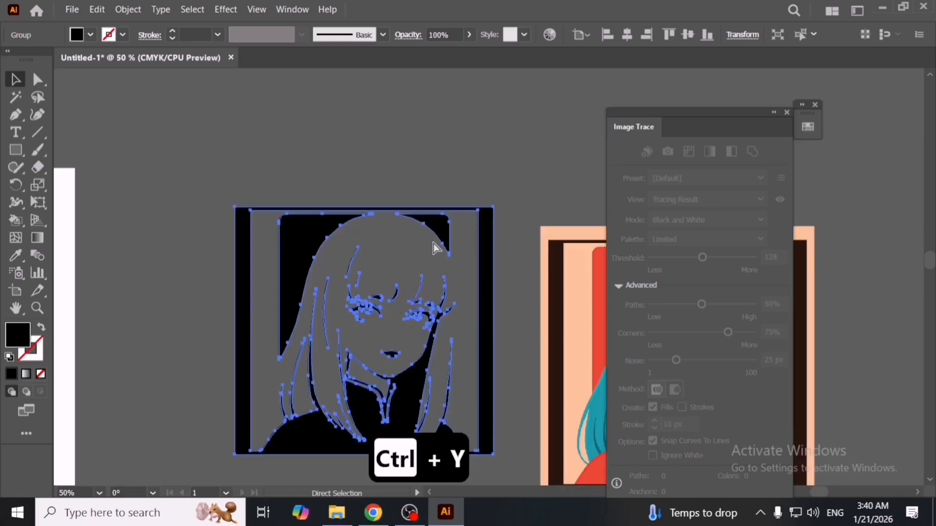
pyautogui.hotkey('ctrl', 'y')
pyautogui.hotkey('ctrl', 'y')
pyautogui.click(363, 178)
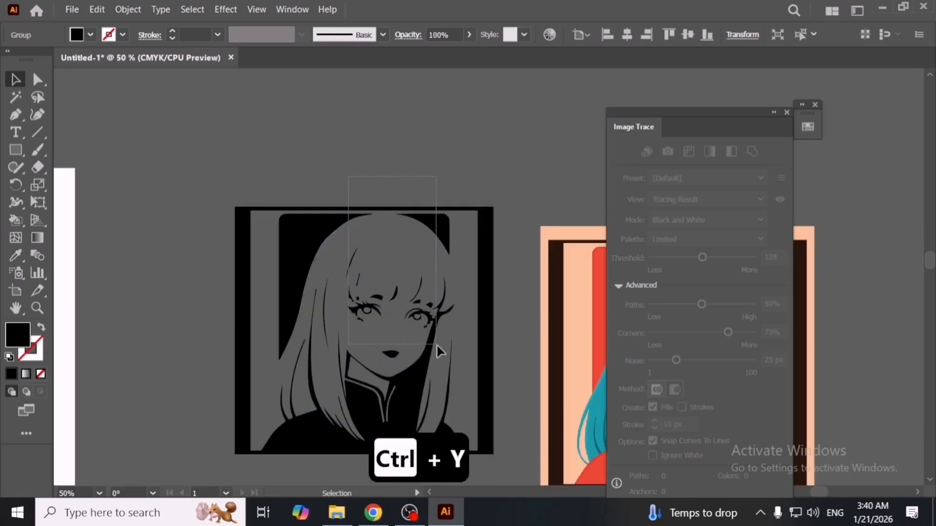
pyautogui.click(409, 285)
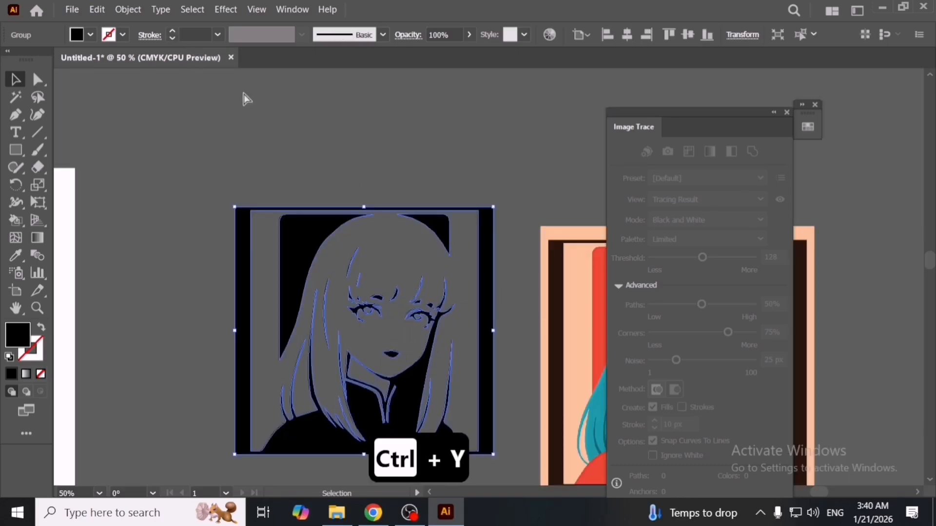
pyautogui.hotkey('ctrl', 'z')
pyautogui.hotkey('ctrl', 'z')
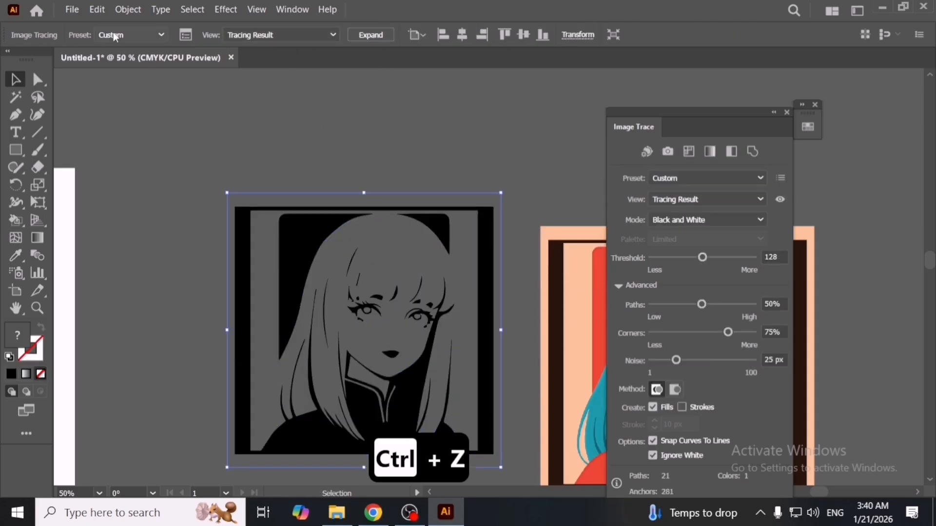
# Expand the girl tracing through the Expand dialog with Object and Fill enabled, and deselect the result
pyautogui.click(129, 15)
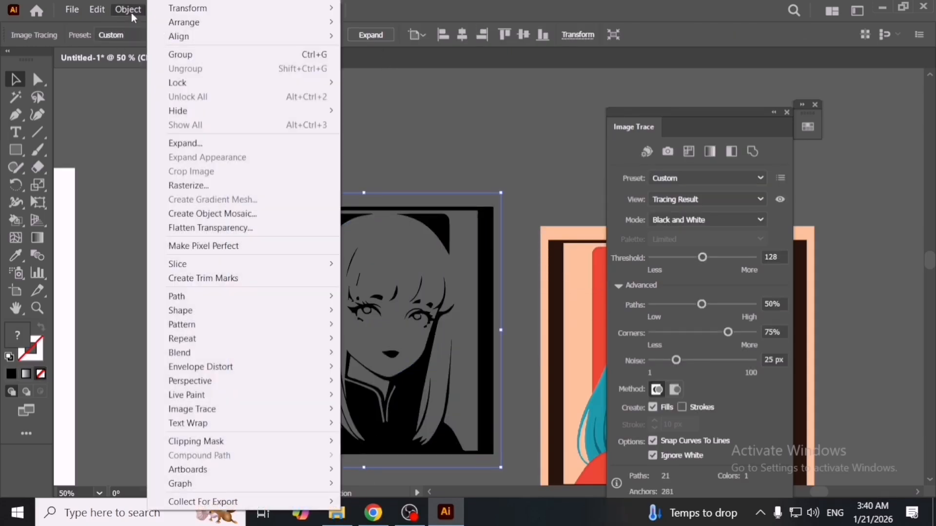
pyautogui.click(227, 148)
pyautogui.click(378, 296)
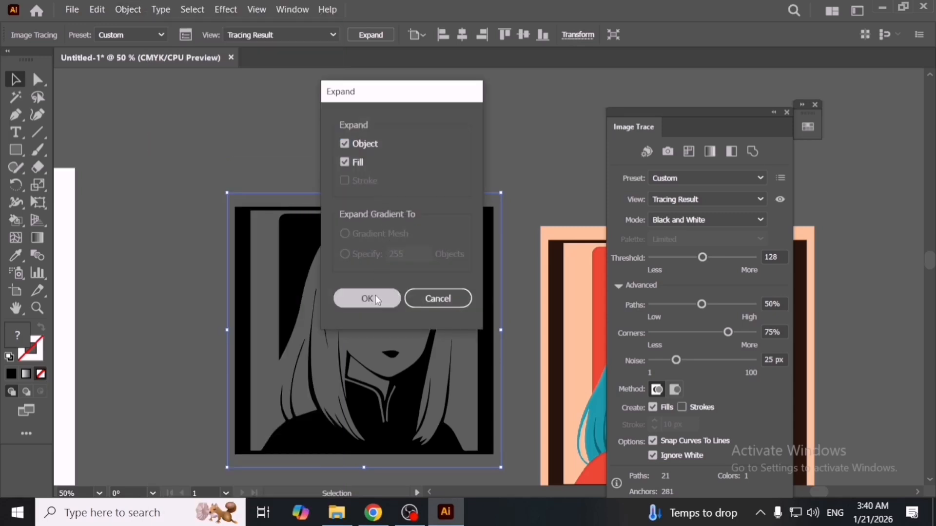
pyautogui.click(370, 180)
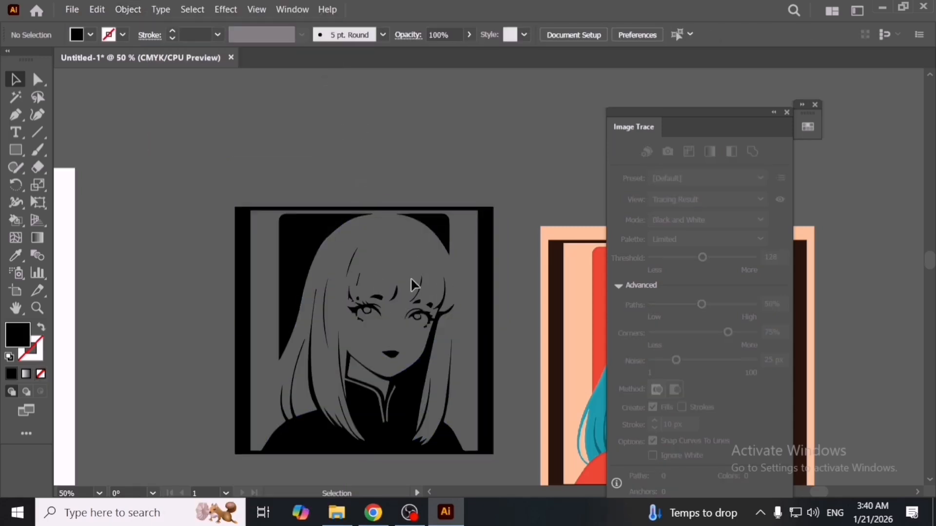
# Move the expanded girl artwork higher on the canvas and ungroup it
pyautogui.click(373, 311)
pyautogui.rightClick(369, 309)
pyautogui.click(406, 195)
pyautogui.moveTo(435, 242); pyautogui.dragTo(422, 124)
pyautogui.rightClick(446, 228)
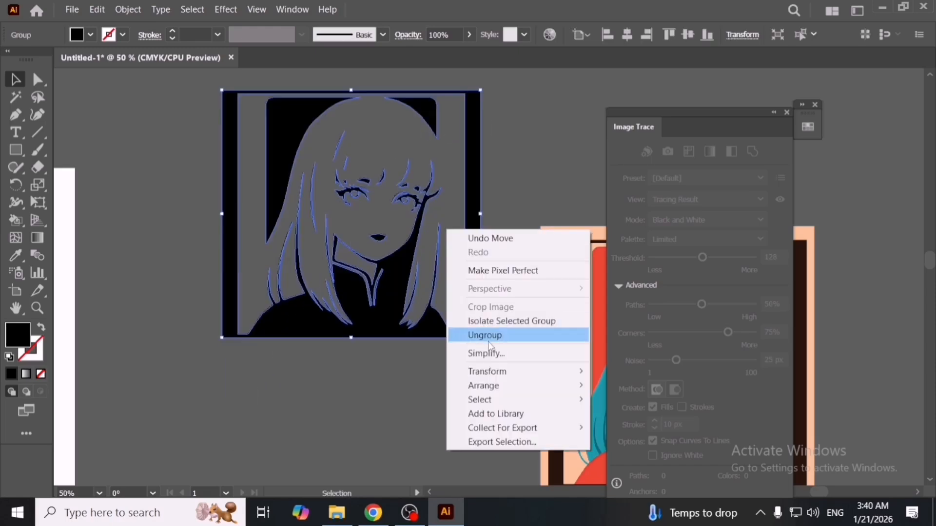
pyautogui.click(483, 336)
# Try moving the frame's compound path separately, close the Image Trace panel, and undo the move
pyautogui.moveTo(476, 309); pyautogui.dragTo(482, 332)
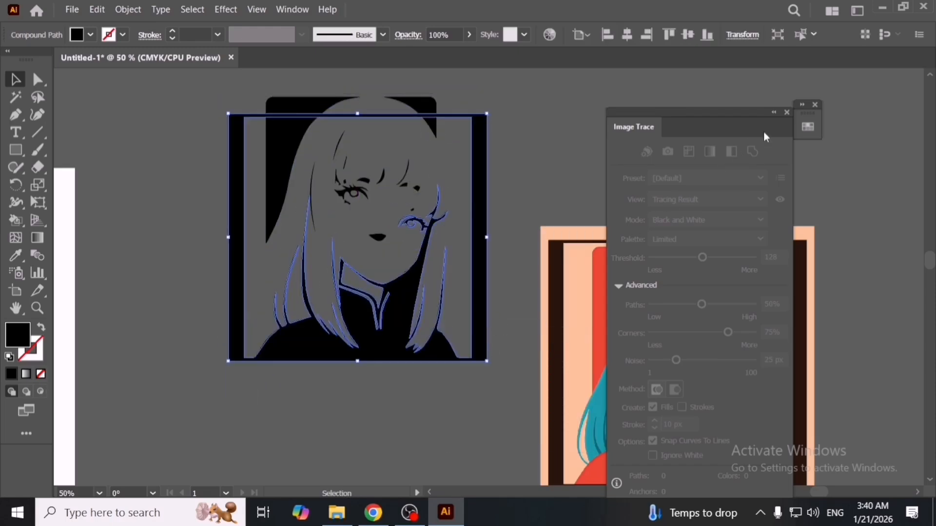
pyautogui.click(786, 112)
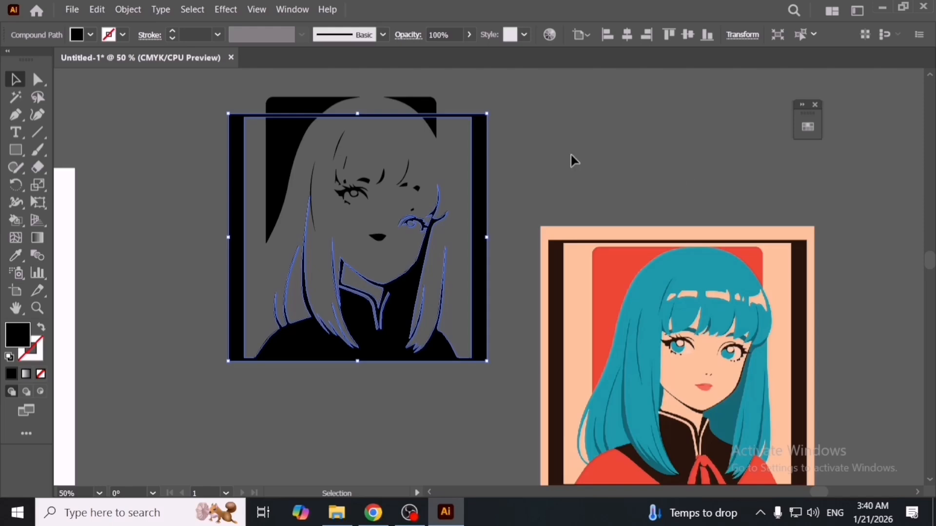
pyautogui.hotkey('ctrl', 'z')
# Select all the ungrouped pieces of the girl artwork and move them together slightly lower
pyautogui.click(206, 163)
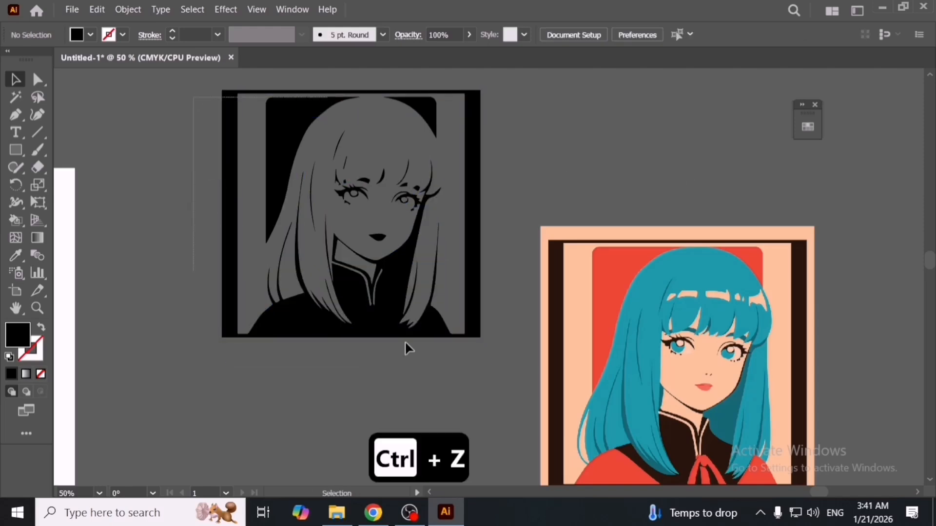
pyautogui.moveTo(408, 349); pyautogui.dragTo(480, 389)
pyautogui.moveTo(476, 292); pyautogui.dragTo(482, 347)
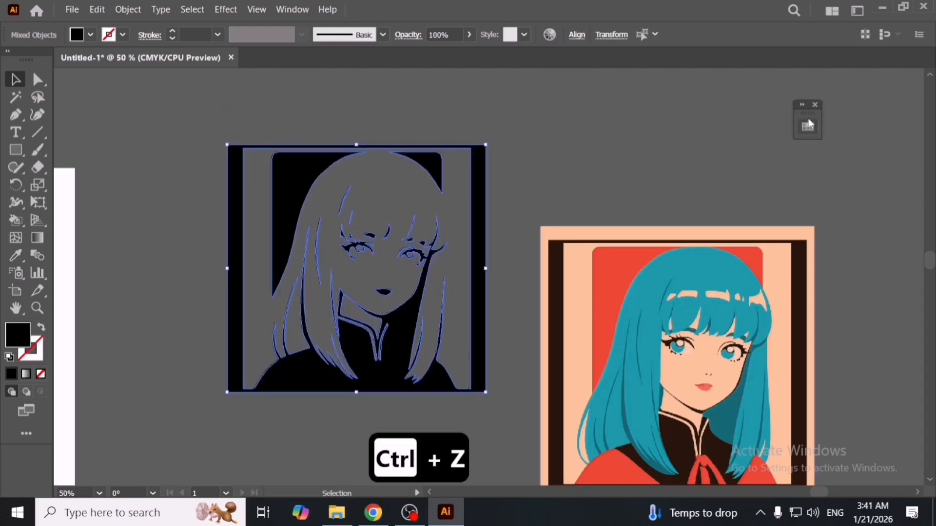
# Open the Swatches panel and fill the compound path of the frame and clothing with teal
pyautogui.click(808, 126)
pyautogui.click(536, 243)
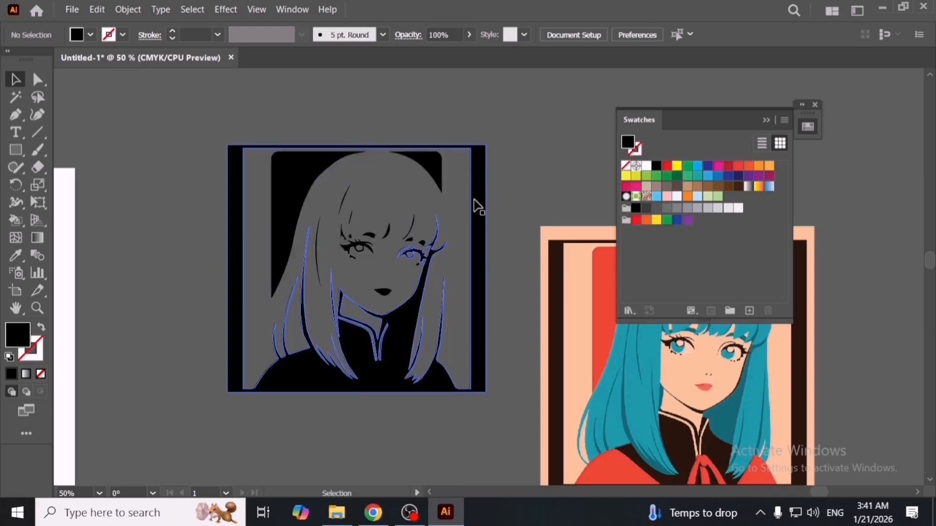
pyautogui.click(478, 204)
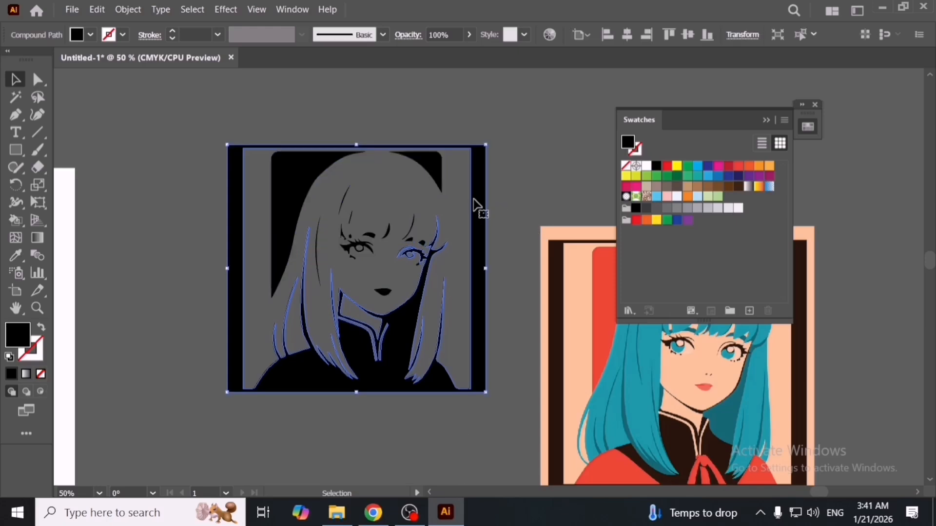
pyautogui.click(697, 176)
pyautogui.click(522, 242)
# Fill the girl's lips with a purple swatch and deselect them
pyautogui.click(381, 293)
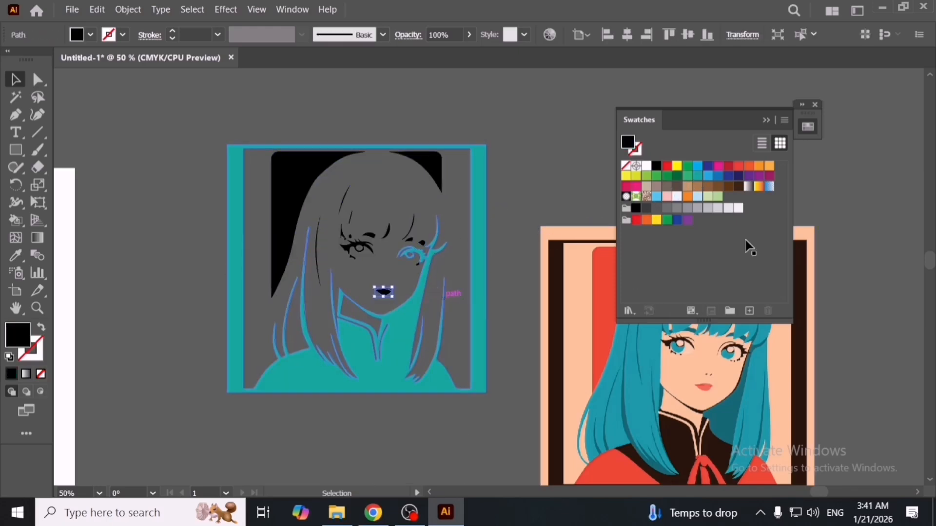
pyautogui.click(748, 176)
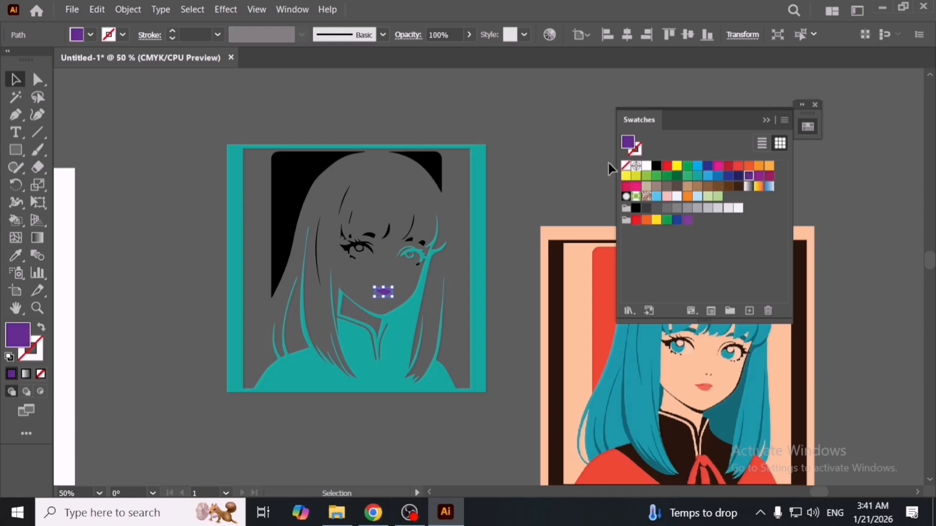
pyautogui.click(526, 197)
# Delete all the traced girl artwork and the original coloured girl image
pyautogui.moveTo(360, 319); pyautogui.dragTo(482, 410)
pyautogui.press('Delete')
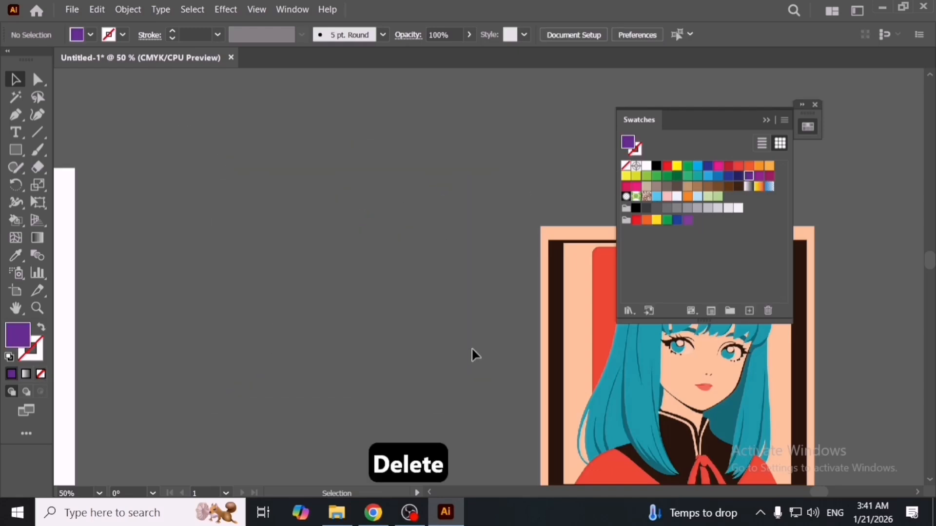
pyautogui.scroll(-3, 472, 347)
pyautogui.click(595, 360)
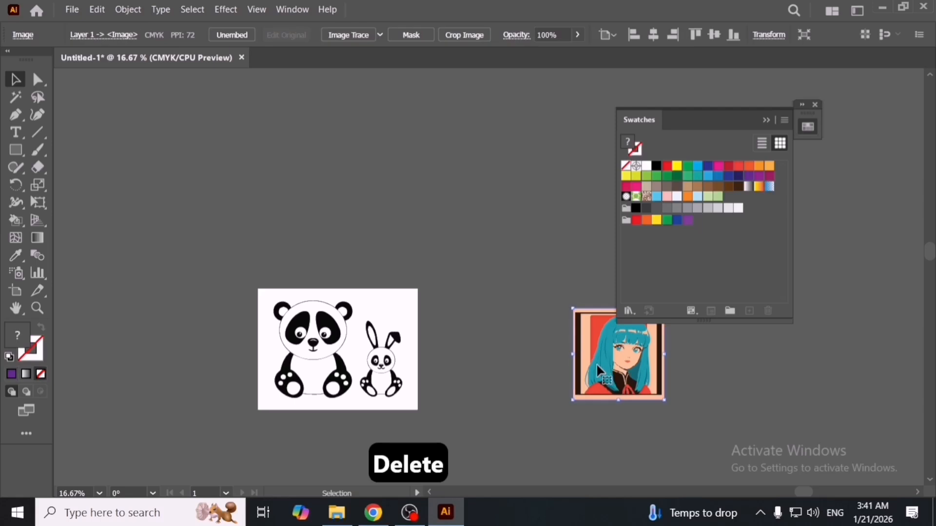
pyautogui.press('Delete')
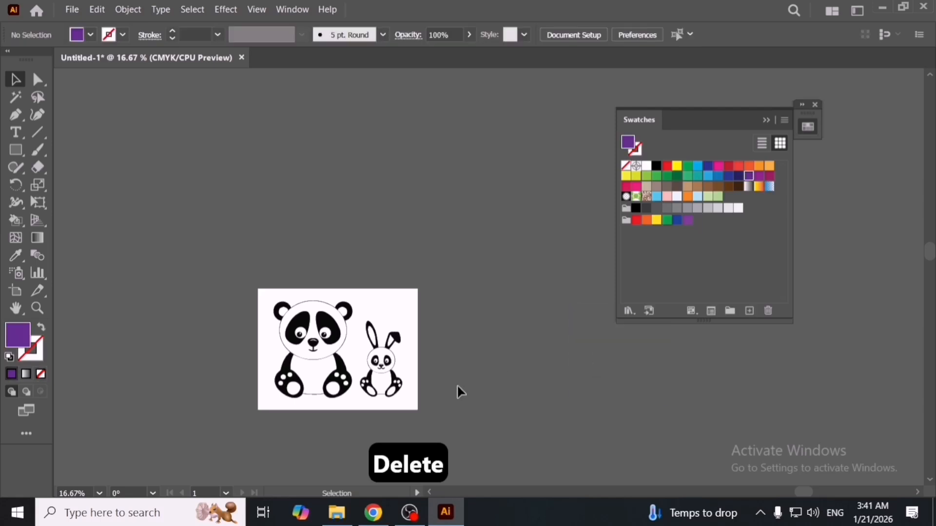
# Delete the previously traced panda and rabbit image from the canvas
pyautogui.moveTo(345, 363)
pyautogui.mouseDown()
pyautogui.moveTo(432, 356)
pyautogui.moveTo(428, 343)
pyautogui.mouseUp()
pyautogui.press('space')
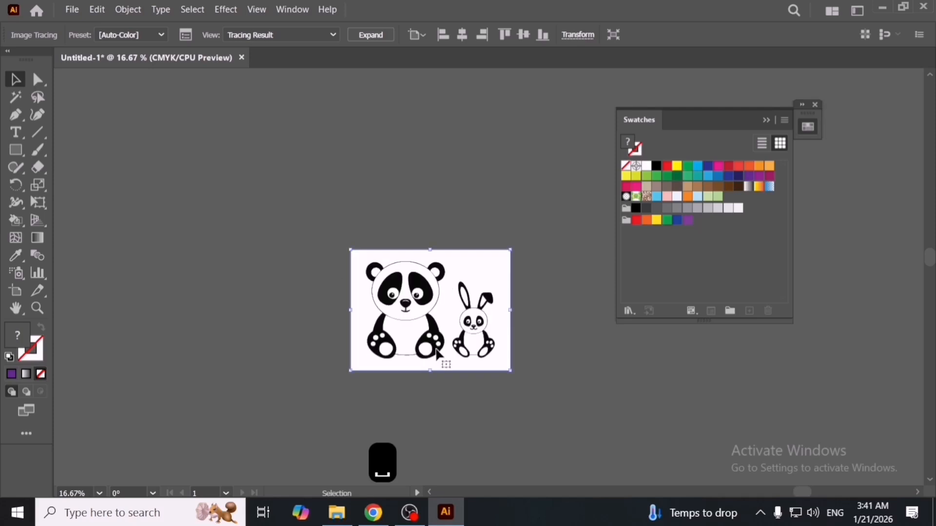
pyautogui.hotkey('ctrl', '=')
pyautogui.hotkey('ctrl', '=')
pyautogui.hotkey('ctrl', '=')
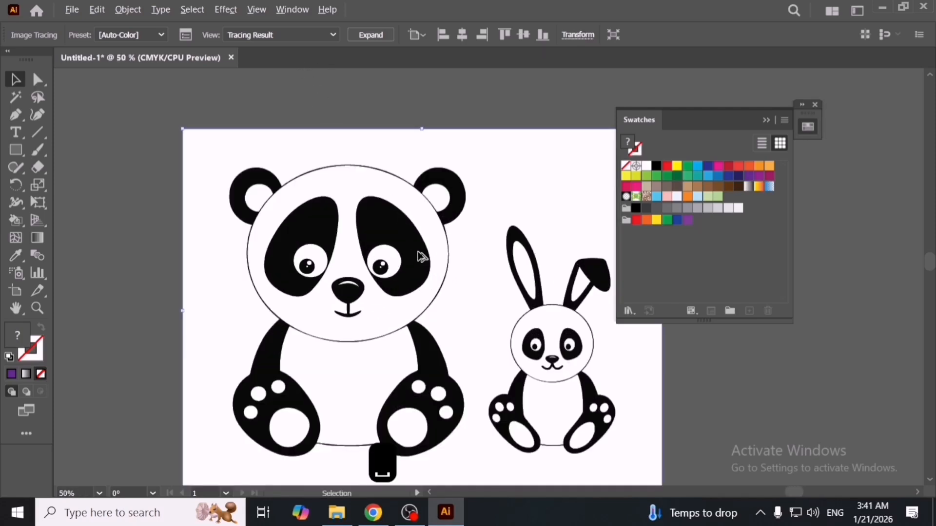
pyautogui.hotkey('ctrl', '-')
pyautogui.press('Delete')
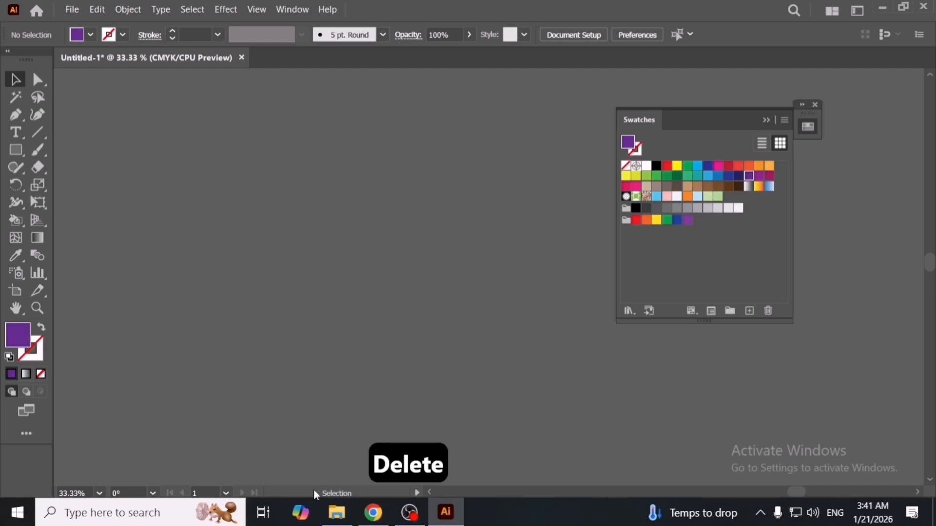
# Place the trace image file from the Downloads folder as an embedded image and trace it with the default preset
pyautogui.click(337, 513)
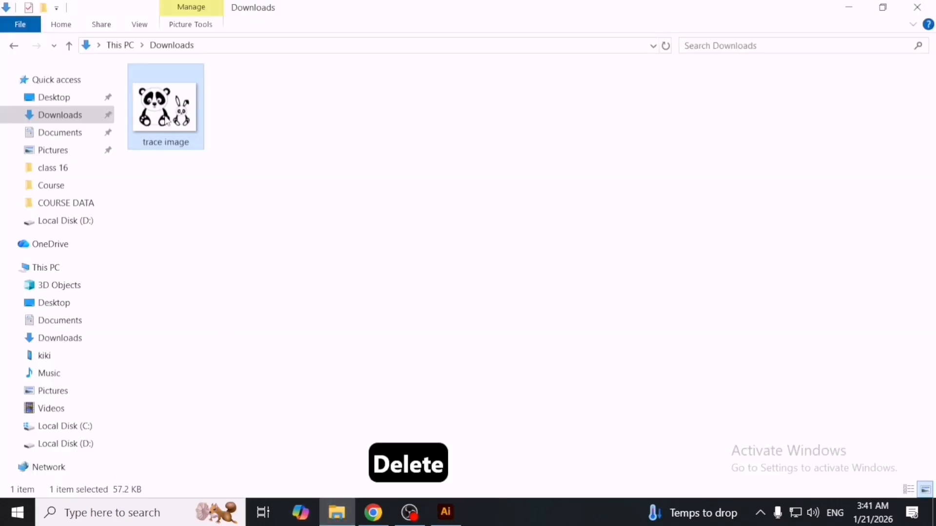
pyautogui.moveTo(167, 121)
pyautogui.mouseDown()
pyautogui.moveTo(299, 239)
pyautogui.moveTo(431, 443)
pyautogui.moveTo(446, 509)
pyautogui.moveTo(415, 283)
pyautogui.mouseUp()
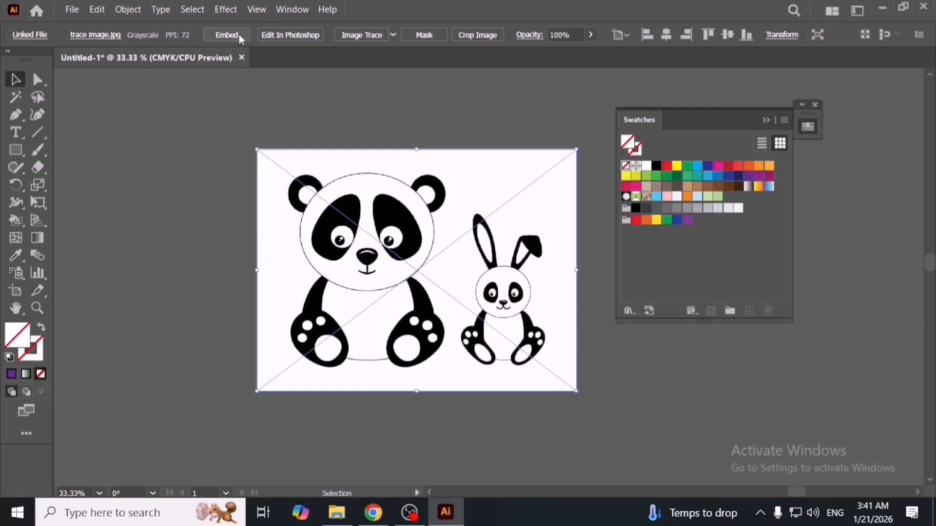
pyautogui.click(232, 32)
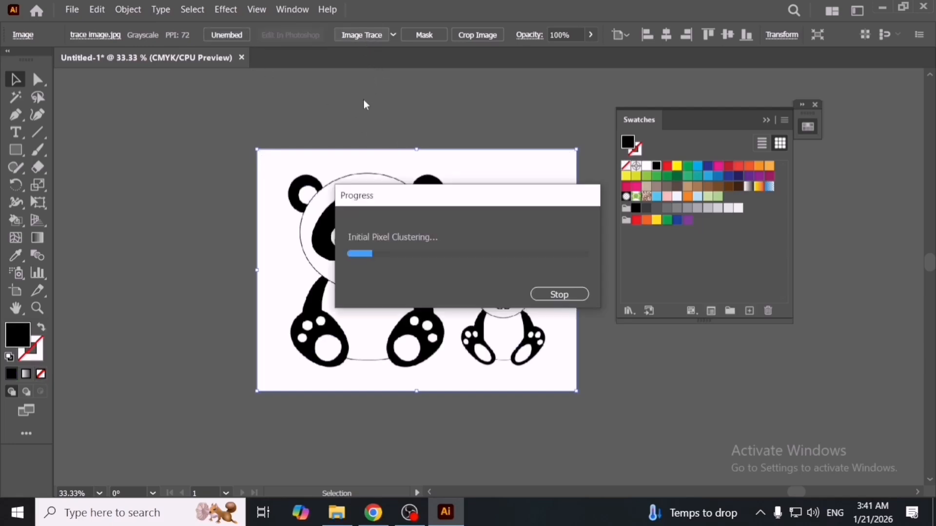
# Compare the default tracing with the original image by undoing and redoing the trace, examining the panda's eye and the rabbit up close
pyautogui.scroll(6, 390, 244)
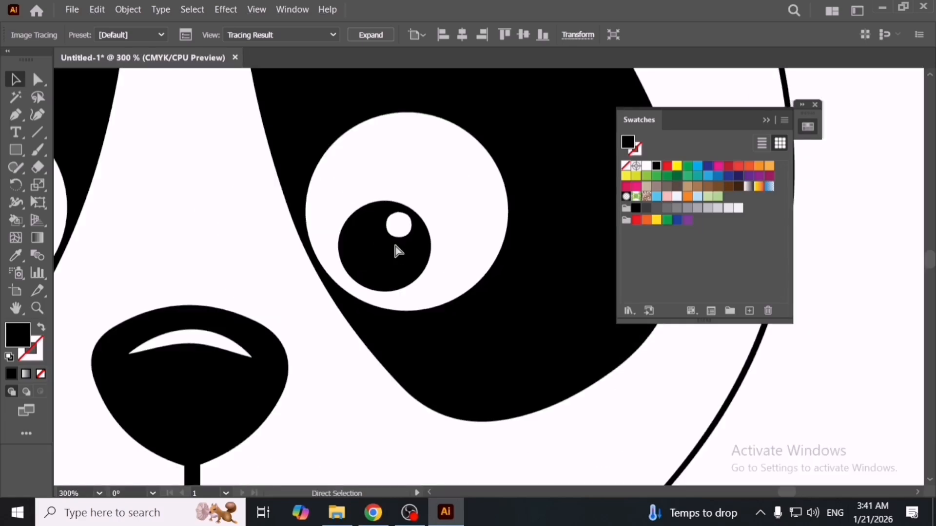
pyautogui.hotkey('ctrl', 'z')
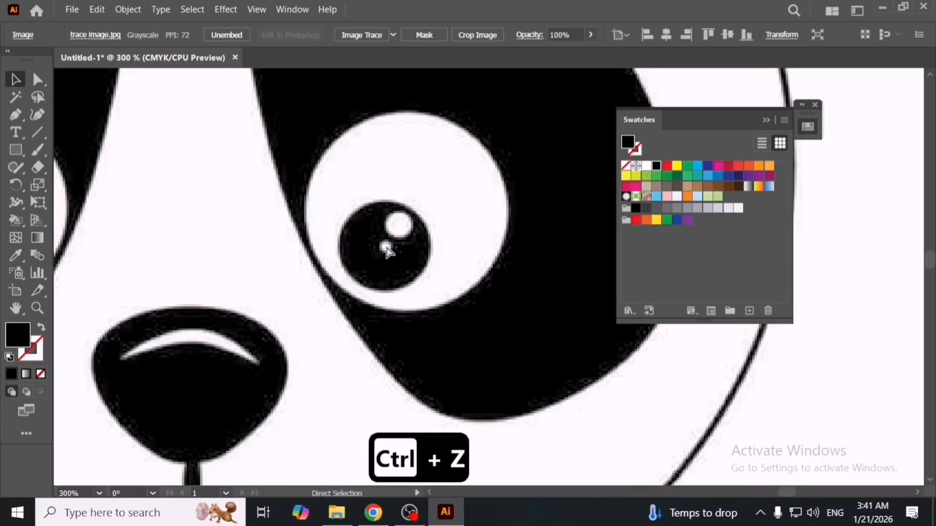
pyautogui.hotkey('ctrl', 'shift', 'z')
pyautogui.scroll(-4, 439, 303)
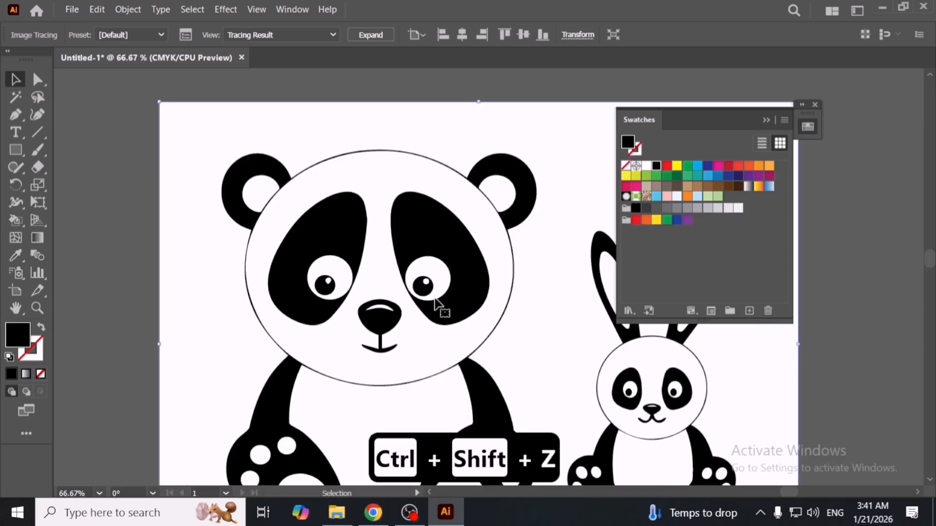
pyautogui.moveTo(609, 438); pyautogui.dragTo(458, 280)
pyautogui.scroll(4, 382, 317)
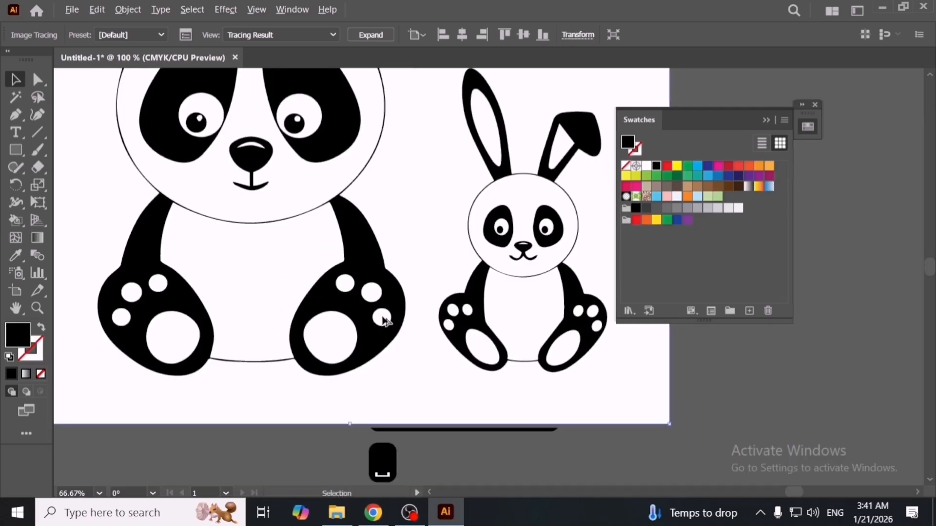
pyautogui.scroll(-5, 551, 382)
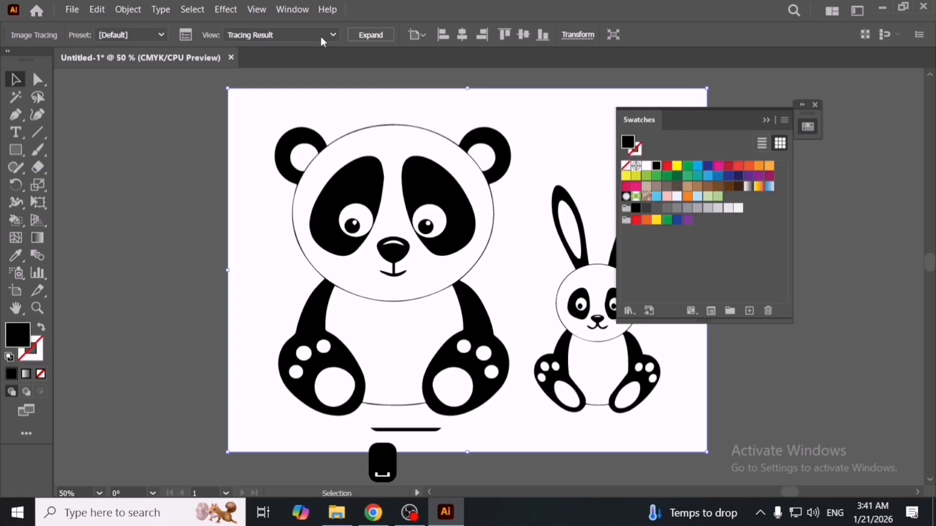
# Try Ignore White in the advanced Image Trace settings, turn it off again and close the settings
pyautogui.click(292, 10)
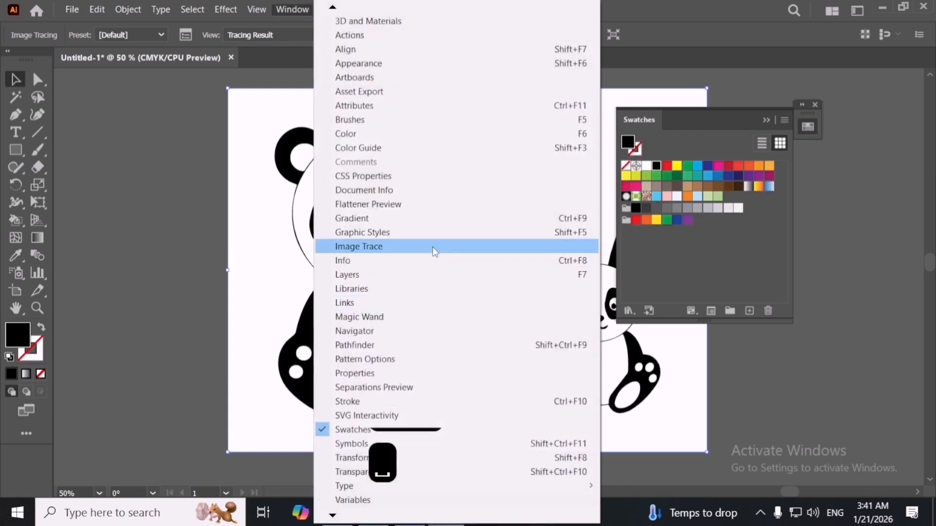
pyautogui.click(431, 247)
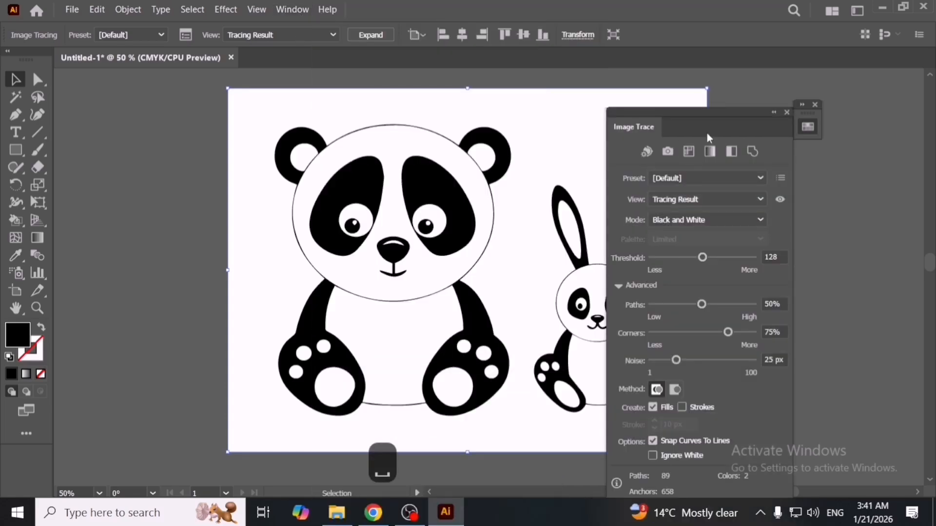
pyautogui.moveTo(708, 135); pyautogui.dragTo(632, 69)
pyautogui.click(543, 218)
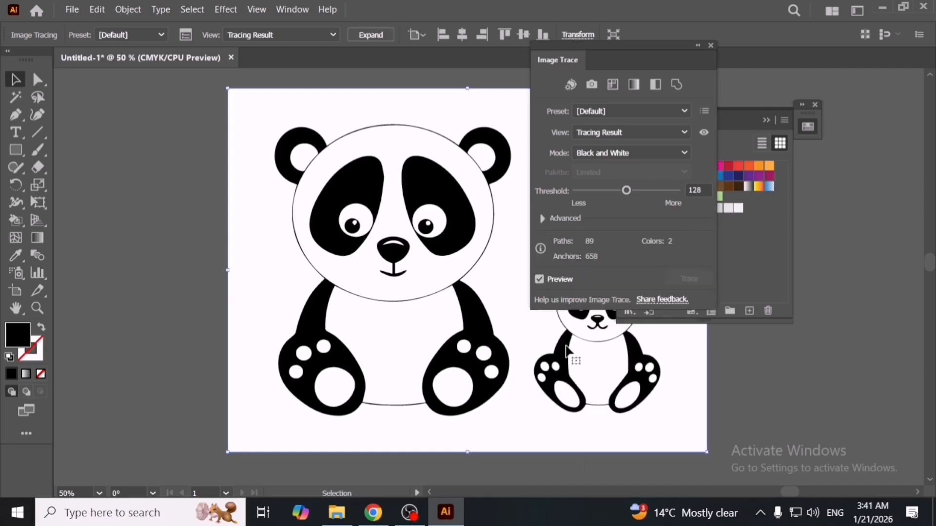
pyautogui.click(542, 219)
pyautogui.click(590, 390)
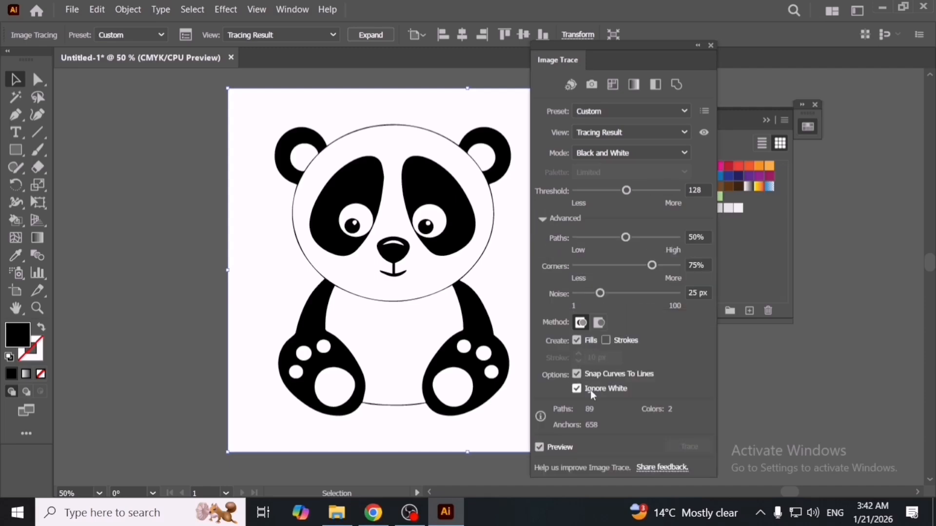
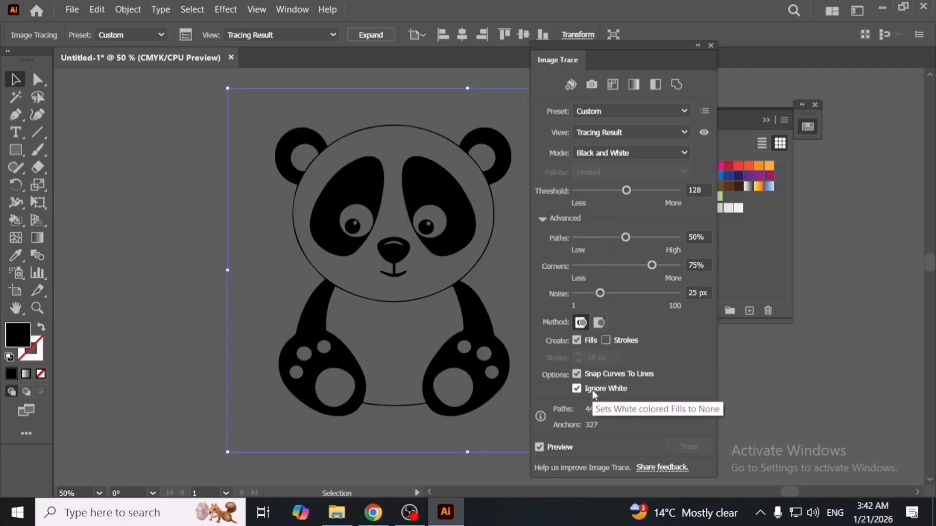
pyautogui.click(592, 390)
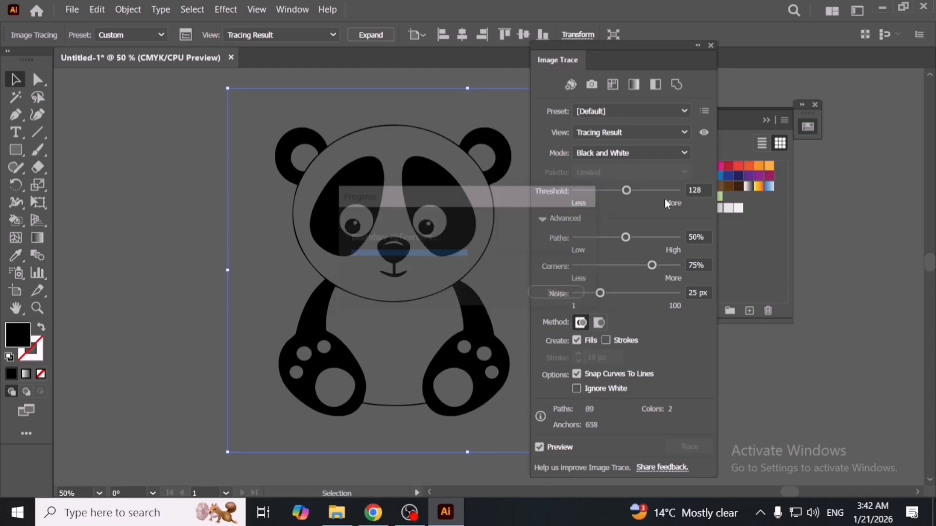
pyautogui.click(710, 45)
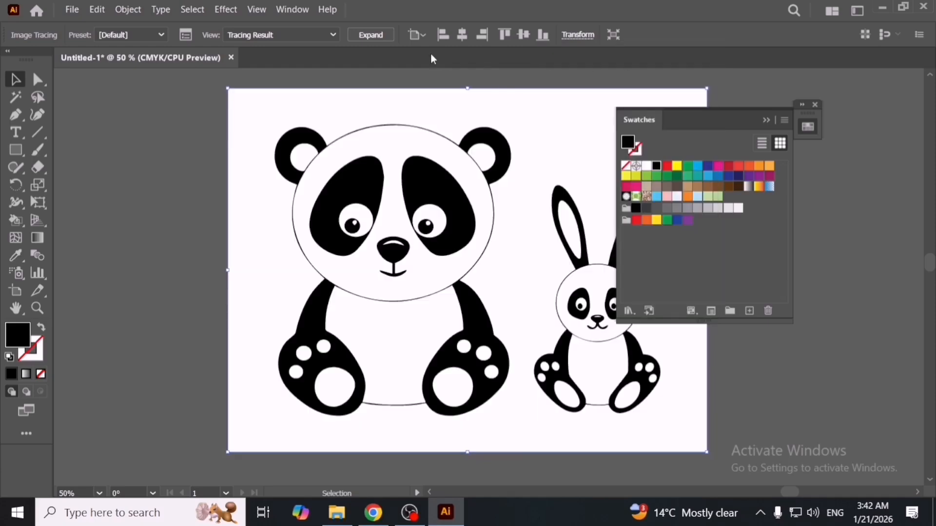
# Expand the panda and rabbit tracing, shift the artwork slightly down and to the left, and deselect it
pyautogui.click(378, 41)
pyautogui.moveTo(464, 248); pyautogui.dragTo(422, 272)
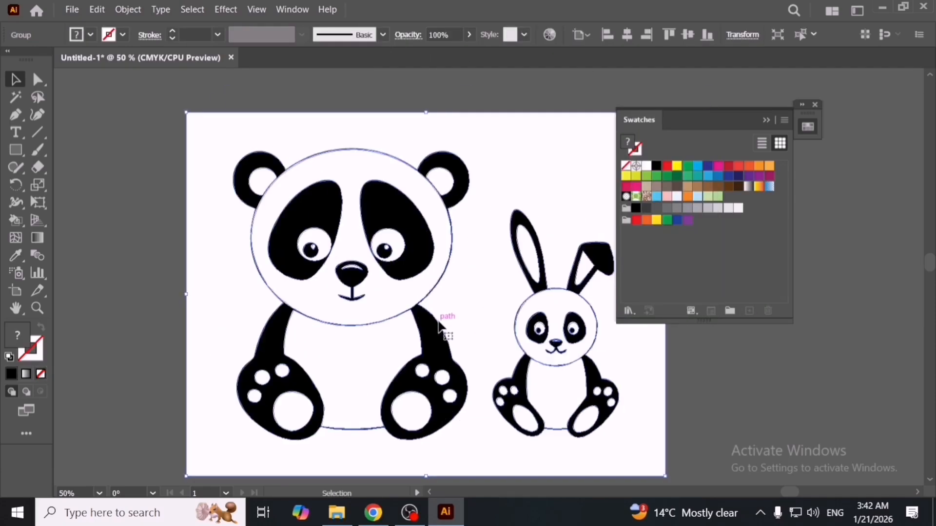
pyautogui.scroll(-2, 441, 325)
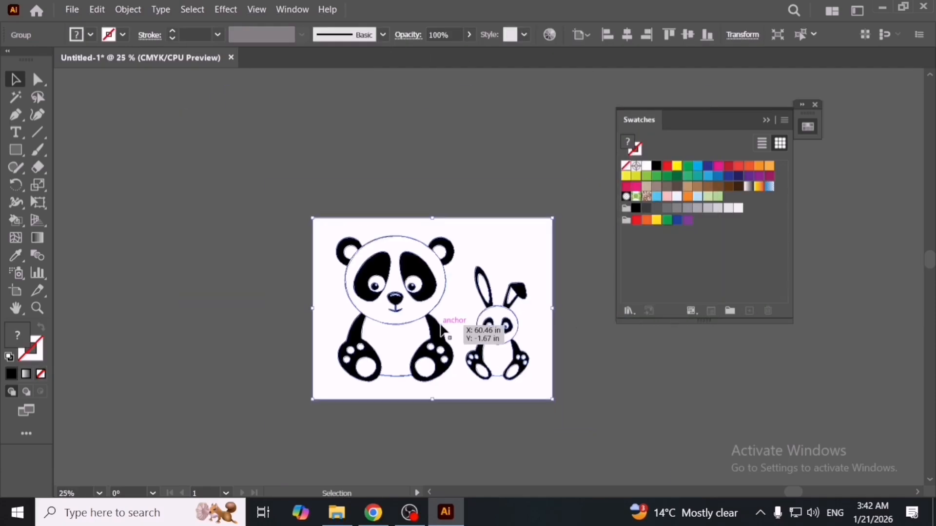
pyautogui.click(477, 445)
# Delete the white background behind the panda and rabbit with the Direct Selection tool
pyautogui.press('a')
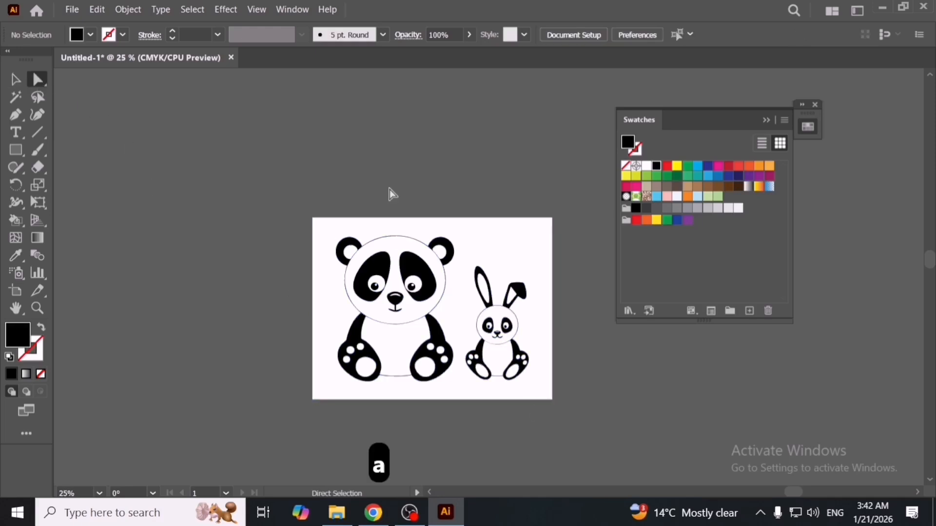
pyautogui.moveTo(580, 237); pyautogui.dragTo(589, 243)
pyautogui.press('Delete')
pyautogui.press('Delete')
pyautogui.press('Delete')
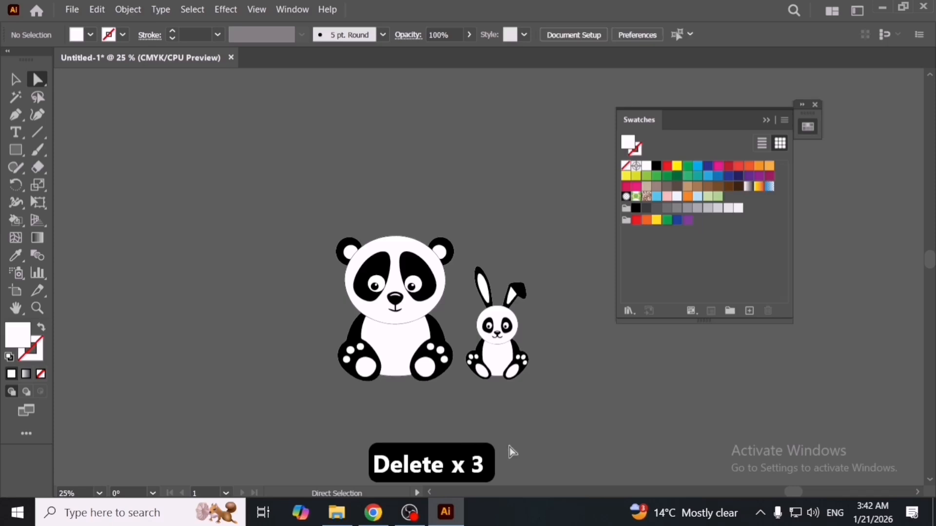
# Move the artboard closer to the panda and rabbit artwork
pyautogui.scroll(-2, 536, 375)
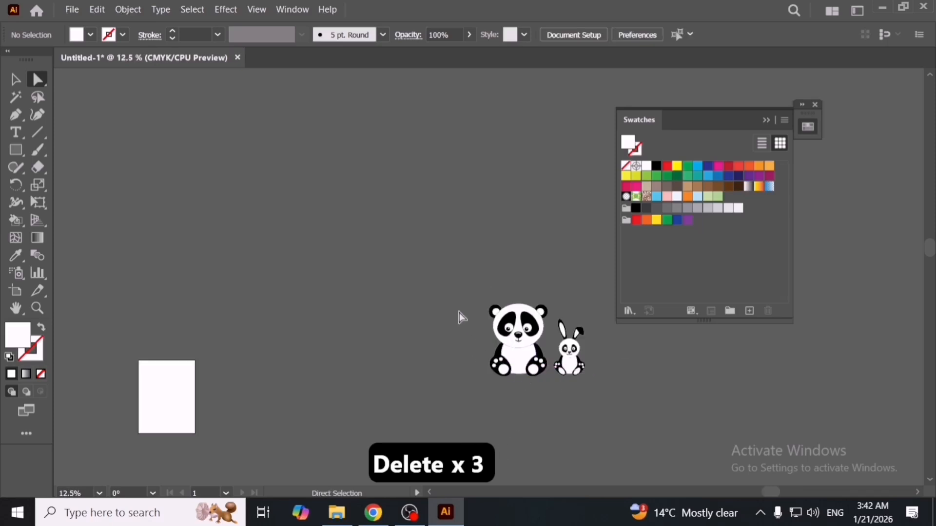
pyautogui.press('v')
pyautogui.moveTo(480, 301); pyautogui.dragTo(610, 393)
pyautogui.press('space')
pyautogui.moveTo(375, 397); pyautogui.dragTo(390, 380)
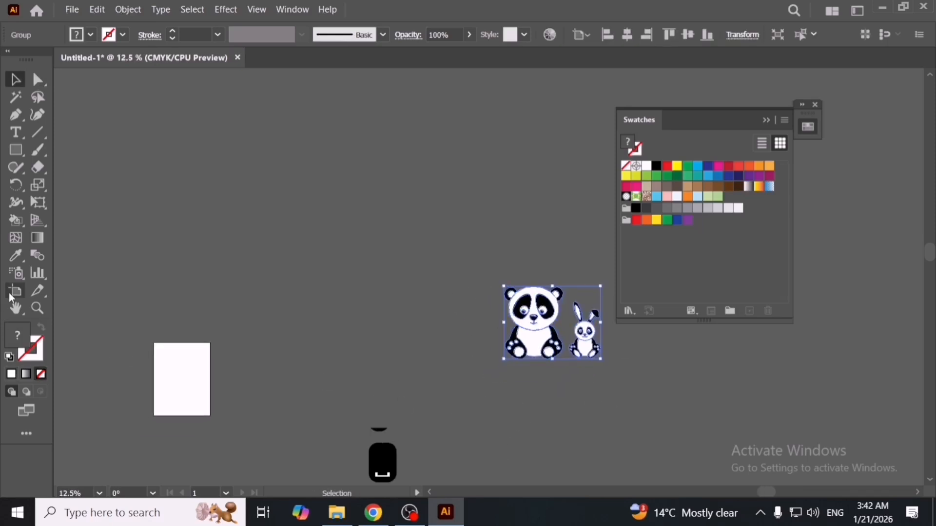
pyautogui.click(13, 291)
pyautogui.moveTo(180, 381); pyautogui.dragTo(379, 283)
# Set the artboard size to 15 in wide and 12 in high
pyautogui.click(576, 36)
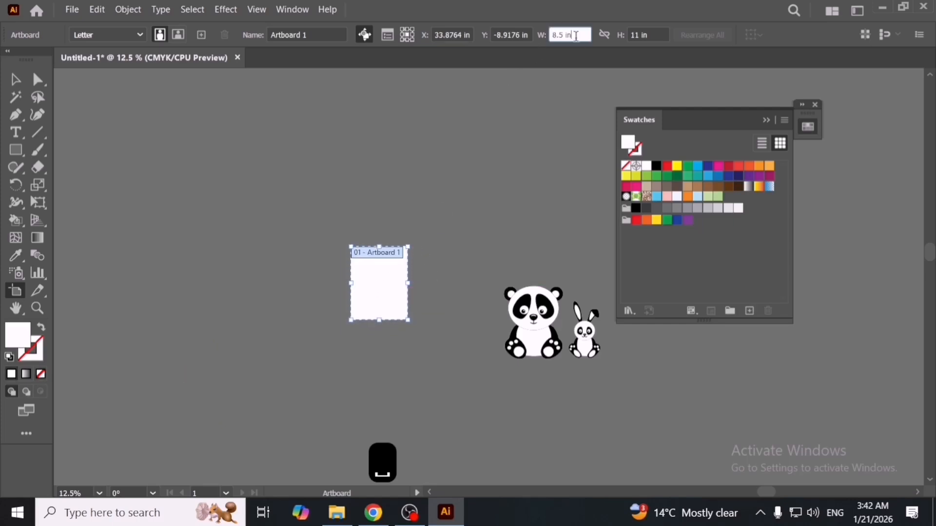
pyautogui.hotkey('ctrl', 'a')
pyautogui.write('15')
pyautogui.press('Tab')
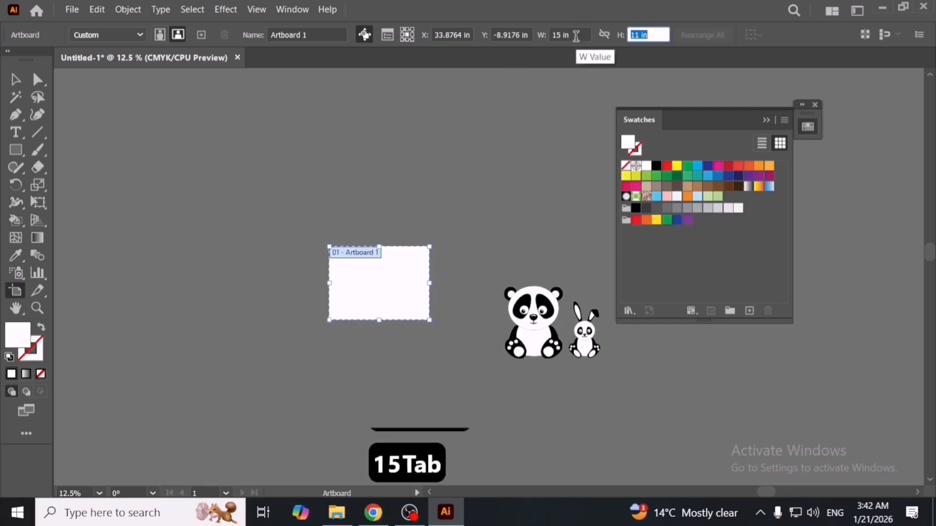
pyautogui.write('12')
pyautogui.press('Return')
# Select the panda and rabbit artwork and move it onto the artboard
pyautogui.press('v')
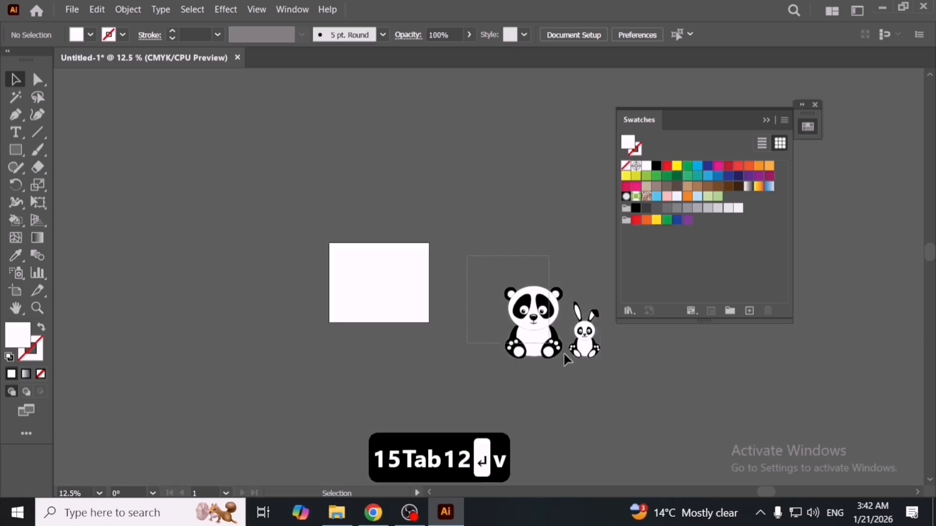
pyautogui.click(578, 349)
pyautogui.moveTo(578, 350); pyautogui.dragTo(411, 303)
pyautogui.scroll(1, 411, 303)
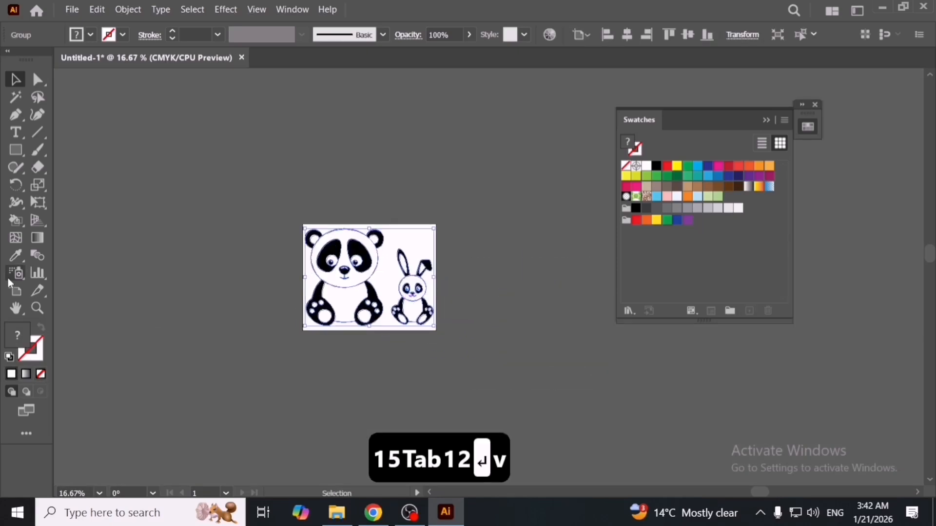
# Enlarge the artboard to 18 in wide and 15 in high
pyautogui.click(15, 291)
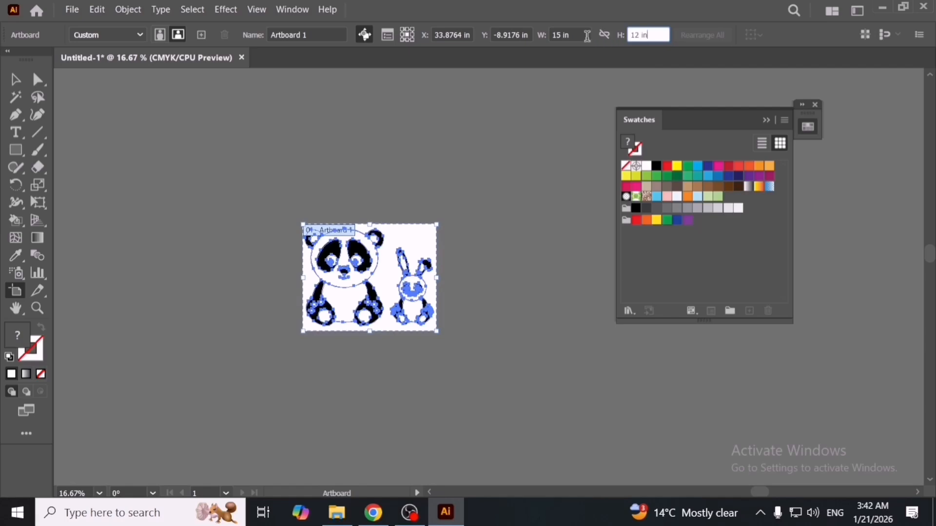
pyautogui.click(587, 36)
pyautogui.hotkey('ctrl', 'a')
pyautogui.write('18')
pyautogui.press('Tab')
pyautogui.write('1')
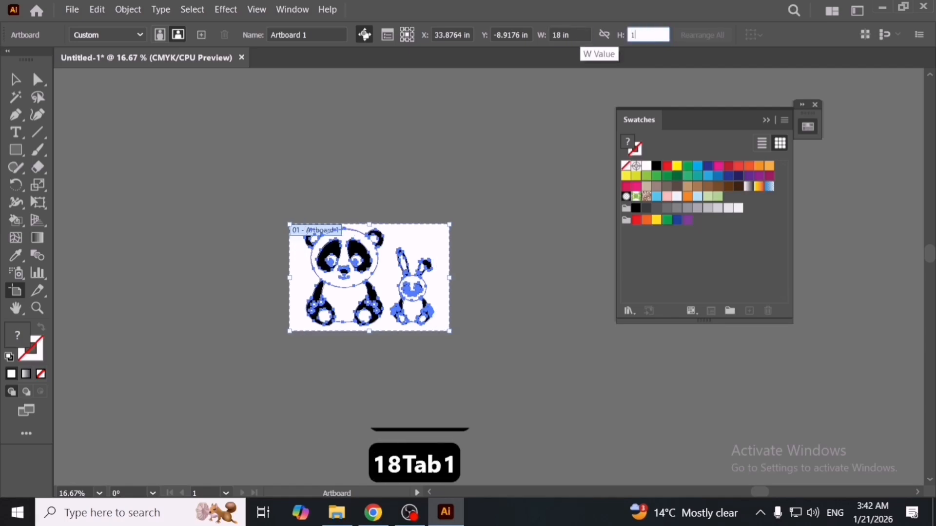
pyautogui.write('5')
pyautogui.press('Return')
pyautogui.press('v')
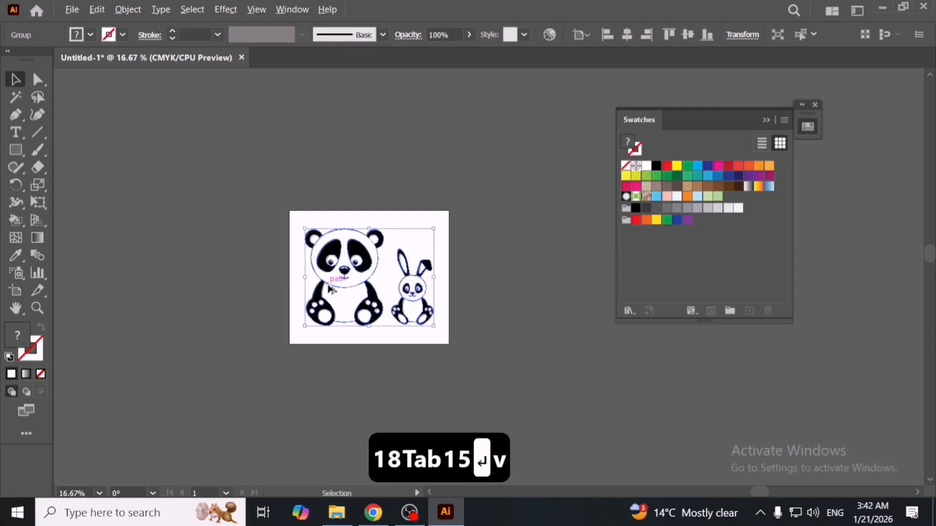
# Adjust the artwork's position to roughly centre it on the artboard, move the Swatches panel clear of it, and deselect the artwork
pyautogui.scroll(2, 327, 283)
pyautogui.moveTo(337, 261); pyautogui.dragTo(334, 281)
pyautogui.moveTo(762, 120); pyautogui.dragTo(741, 163)
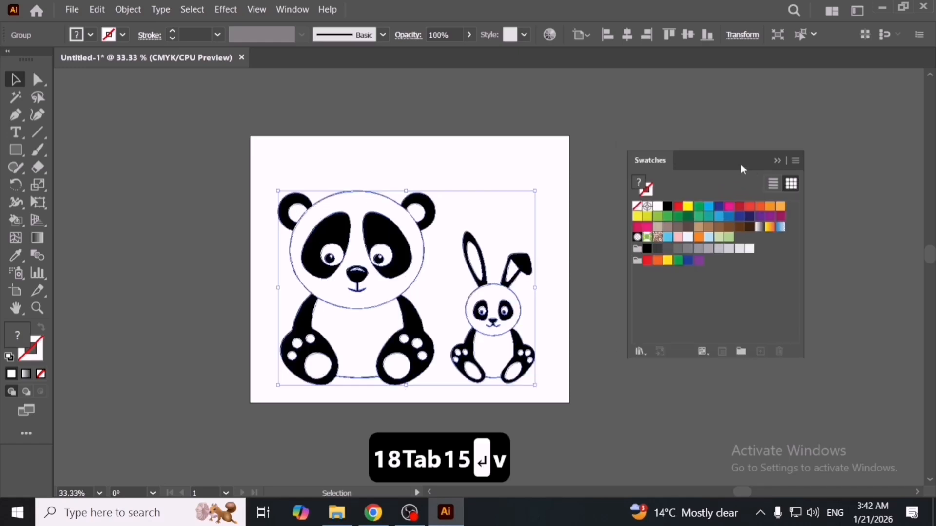
pyautogui.moveTo(492, 330); pyautogui.dragTo(499, 324)
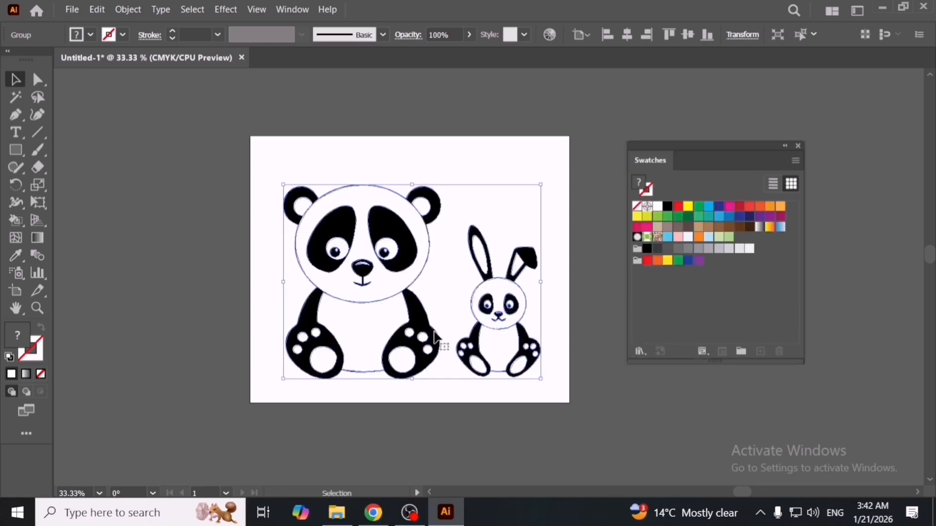
pyautogui.scroll(2, 416, 332)
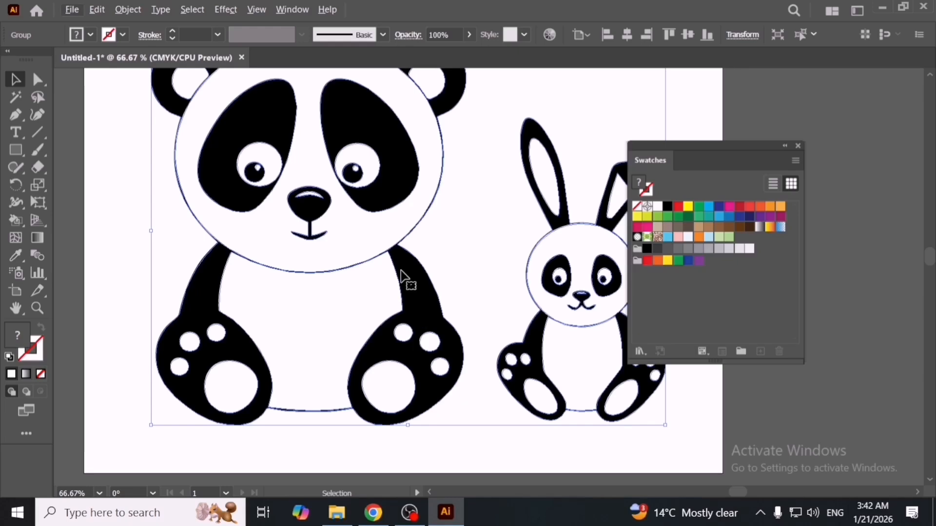
pyautogui.press('space')
pyautogui.moveTo(403, 263); pyautogui.dragTo(397, 298)
pyautogui.scroll(-2, 396, 296)
pyautogui.click(427, 274)
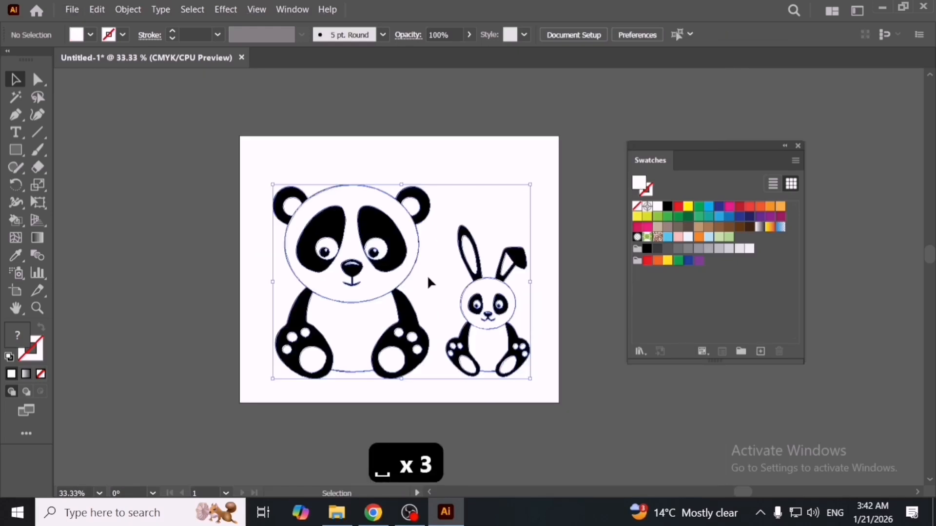
# Ungroup the panda and rabbit artwork so its parts can be selected individually, and deselect everything
pyautogui.scroll(1, 419, 276)
pyautogui.click(390, 257)
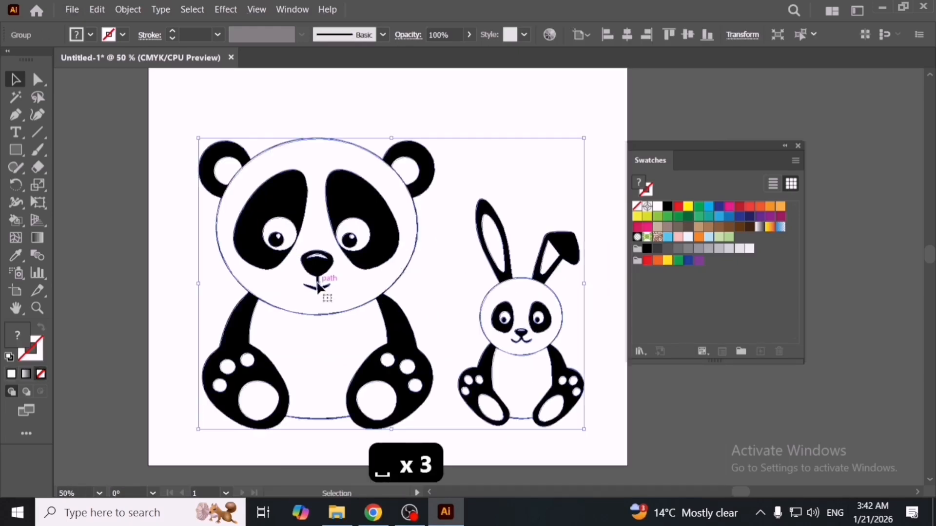
pyautogui.rightClick(422, 278)
pyautogui.click(486, 171)
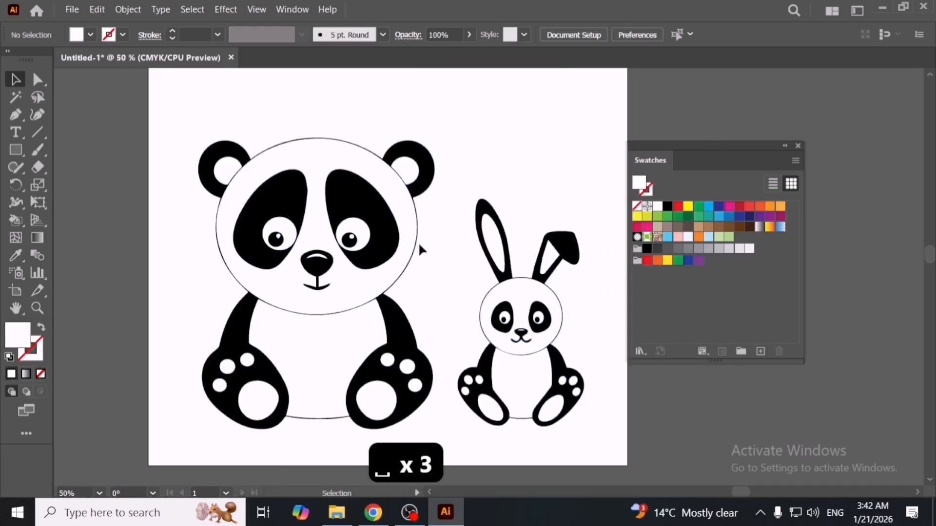
# Try filling the panda's right-hand eye patch with orange and selecting the eye inside it, and undo the recolouring
pyautogui.click(382, 242)
pyautogui.click(699, 237)
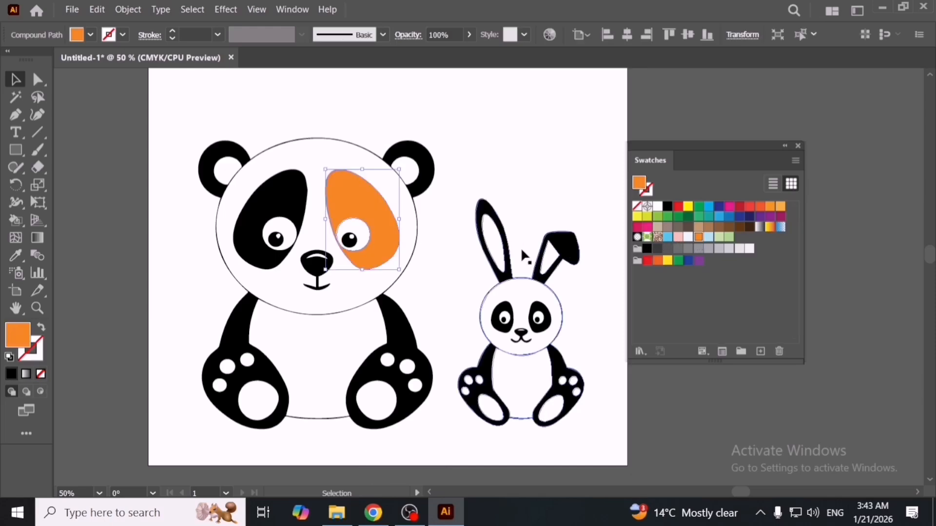
pyautogui.click(440, 258)
pyautogui.click(357, 237)
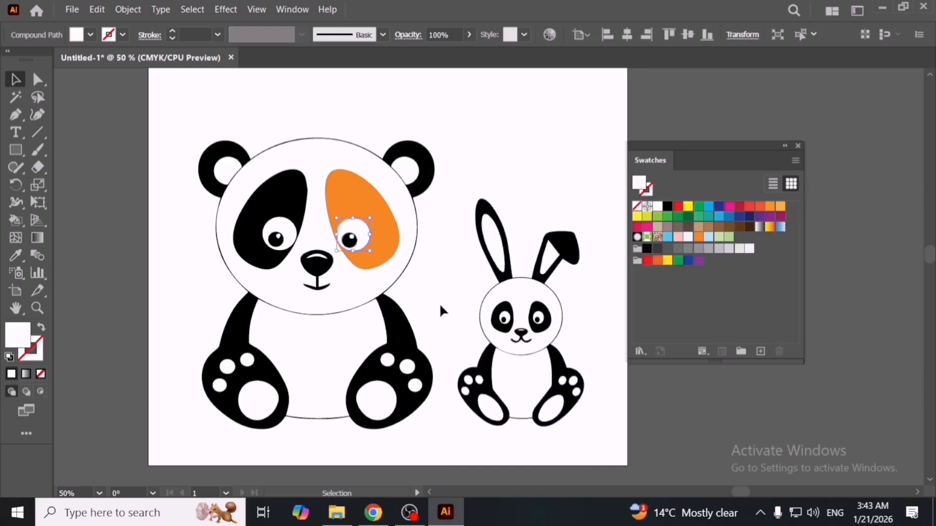
pyautogui.click(440, 307)
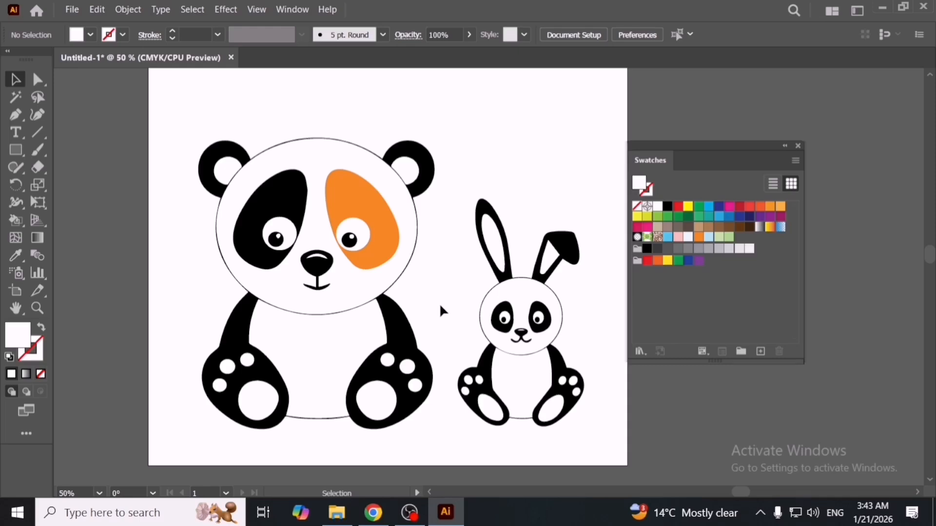
pyautogui.hotkey('ctrl', 'z')
pyautogui.hotkey('ctrl', 'z')
pyautogui.hotkey('ctrl', 'z')
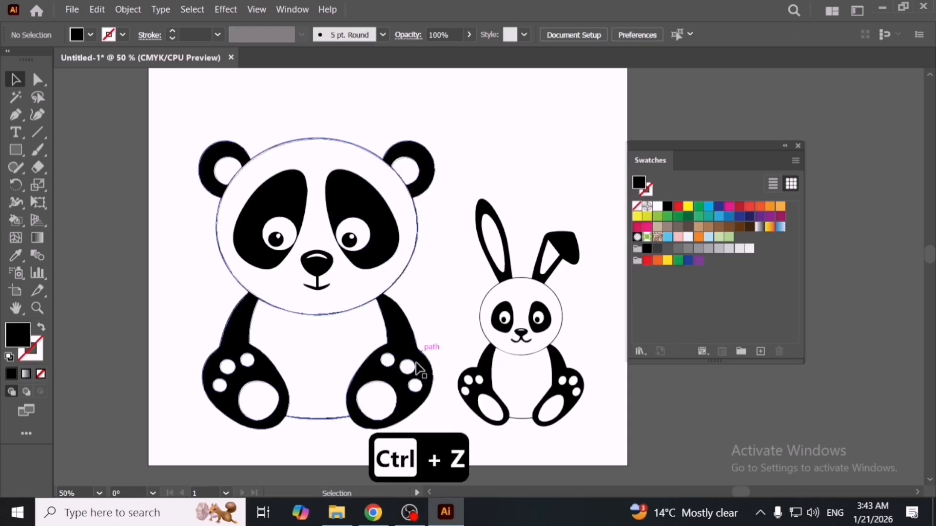
# Try filling the three small toe pads on the panda's right-hand foot with light pink, and undo the recolouring
pyautogui.moveTo(412, 369); pyautogui.dragTo(425, 327)
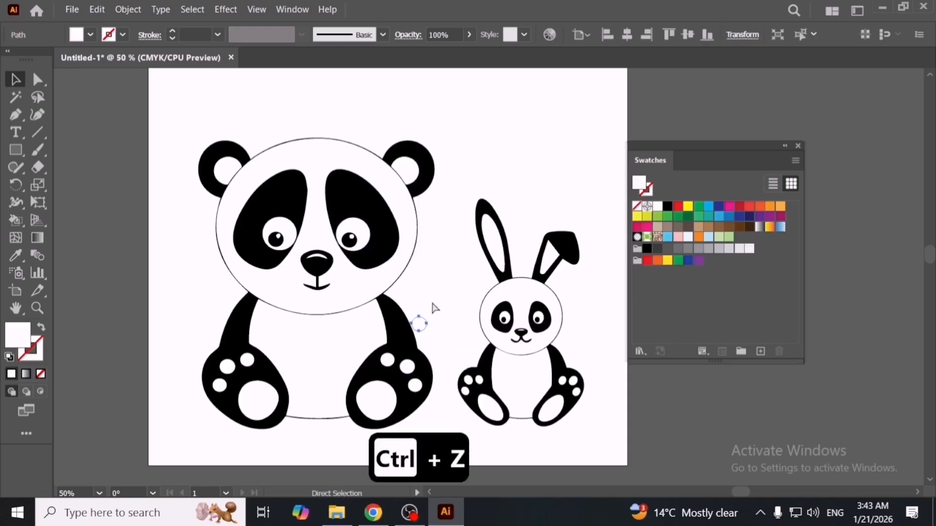
pyautogui.hotkey('ctrl', 'z')
pyautogui.keyDown('shift'); pyautogui.click(389, 363); pyautogui.keyUp('shift')
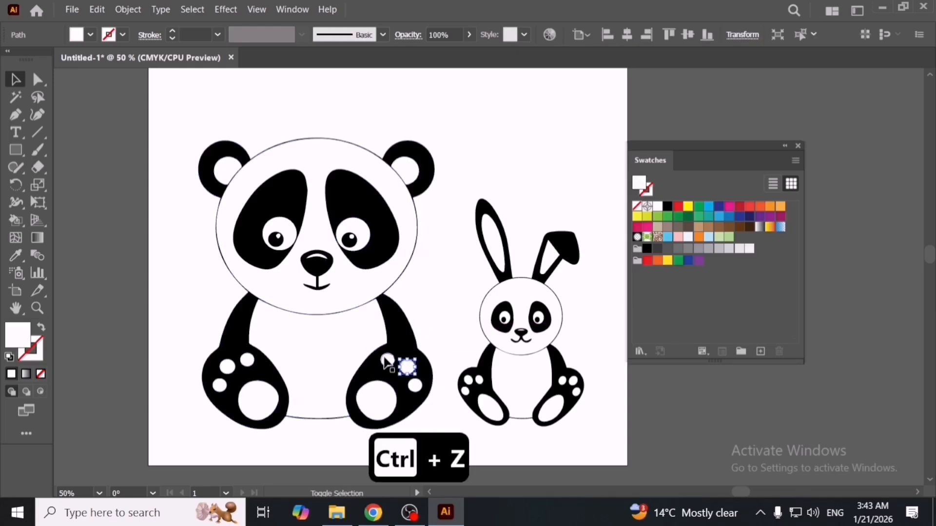
pyautogui.keyDown('shift'); pyautogui.click(416, 387); pyautogui.keyUp('shift')
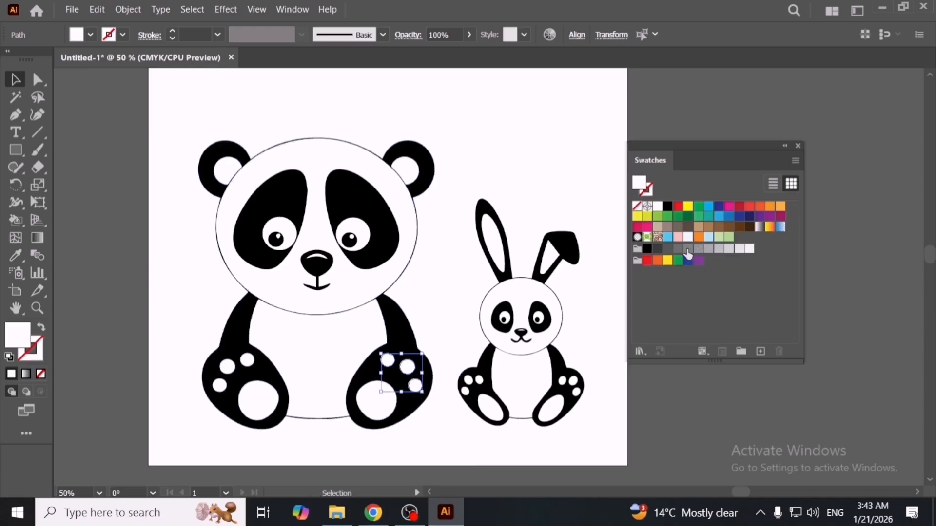
pyautogui.click(678, 237)
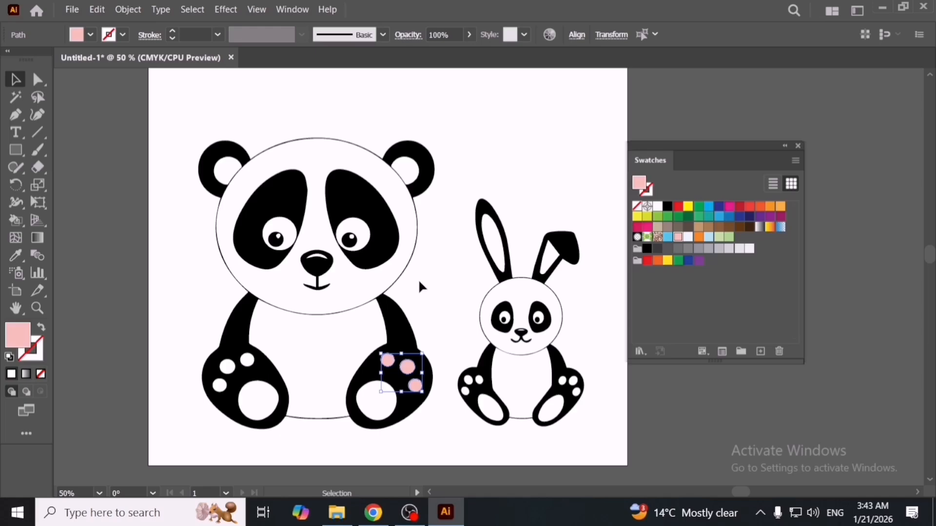
pyautogui.click(418, 278)
pyautogui.hotkey('ctrl', 'z')
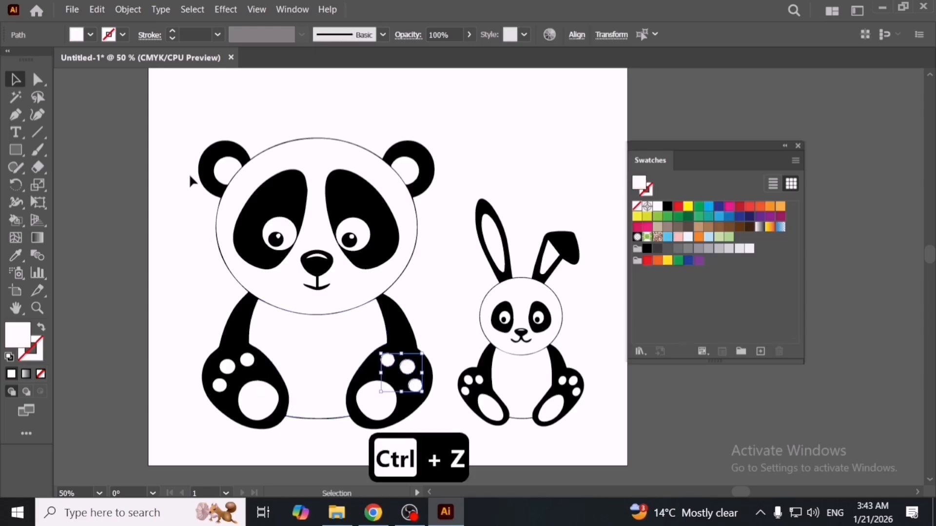
# Select all of the panda and rabbit artwork and activate the Live Paint Bucket tool
pyautogui.moveTo(164, 118); pyautogui.dragTo(522, 392)
pyautogui.moveTo(615, 444); pyautogui.dragTo(594, 433)
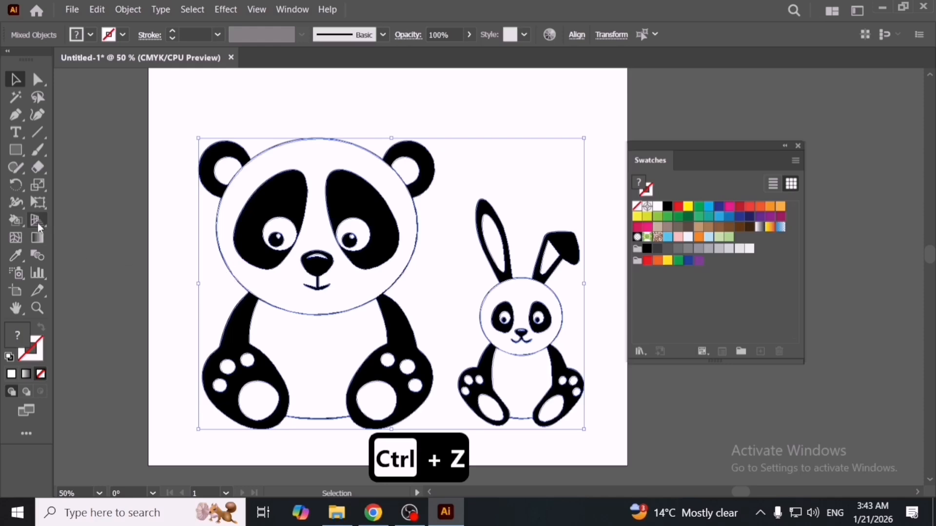
pyautogui.click(18, 208)
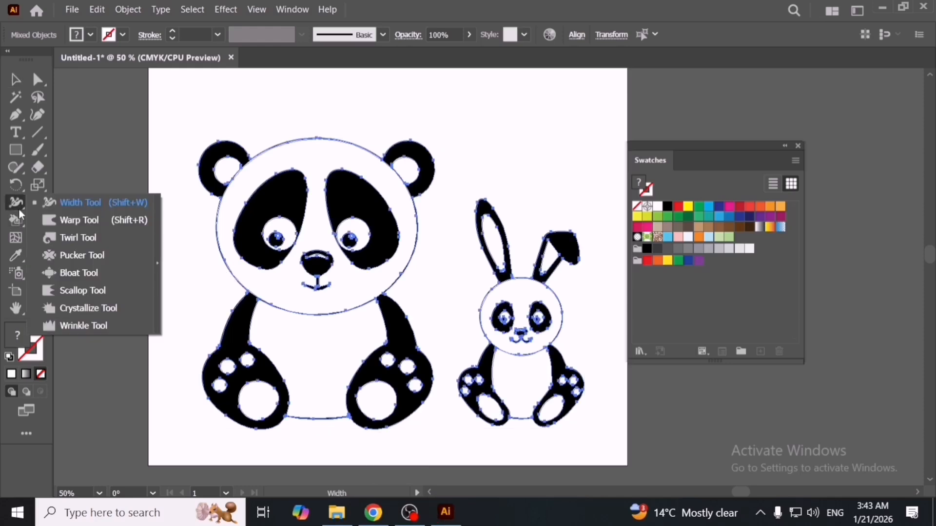
pyautogui.click(18, 219)
pyautogui.moveTo(18, 217); pyautogui.dragTo(87, 222)
pyautogui.moveTo(19, 220); pyautogui.dragTo(86, 238)
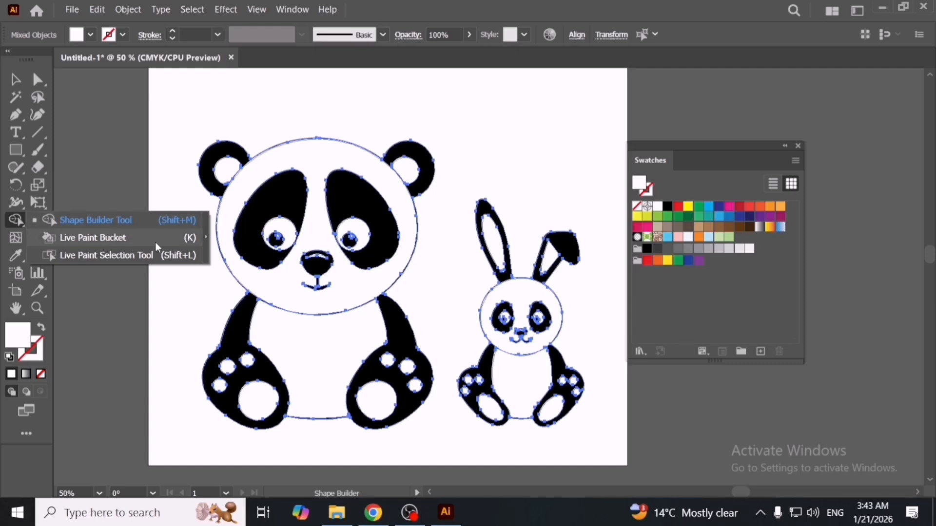
pyautogui.moveTo(169, 241); pyautogui.dragTo(168, 240)
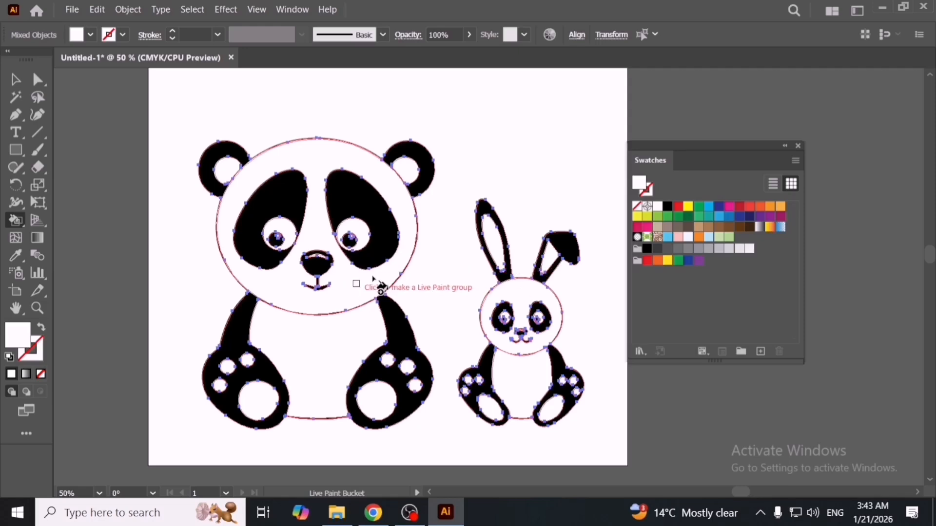
# Choose the sky blue swatch as the paint colour, cycle through its neighbouring swatches and return to sky blue
pyautogui.click(668, 237)
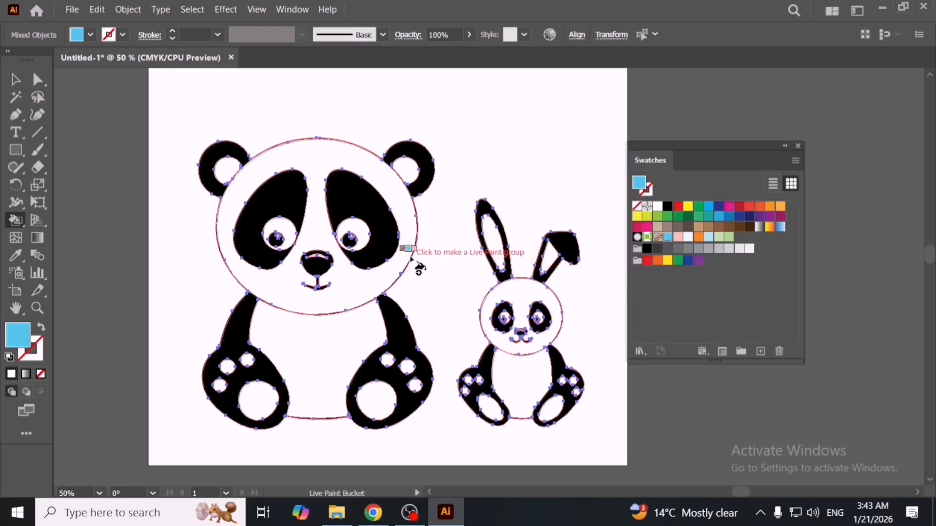
pyautogui.press('Right')
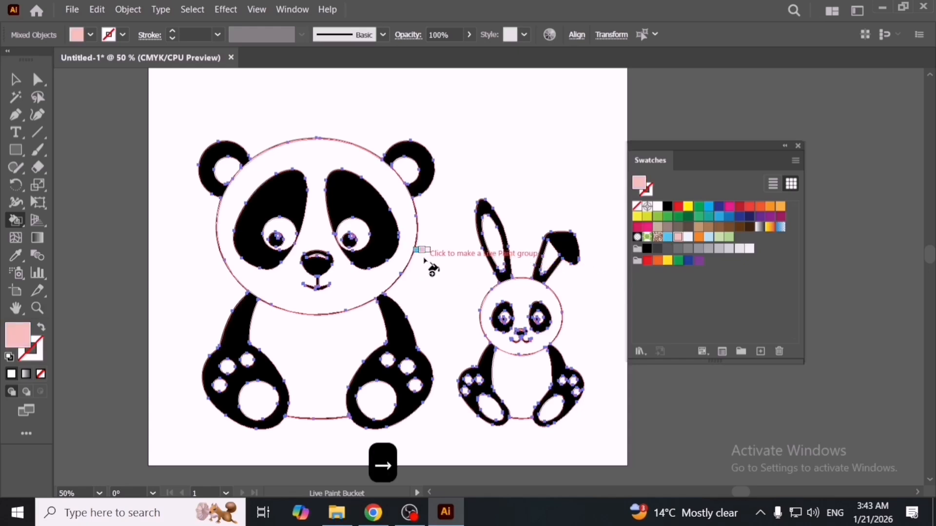
pyautogui.press('Right')
pyautogui.press('Right')
pyautogui.press('Right')
pyautogui.press('Right')
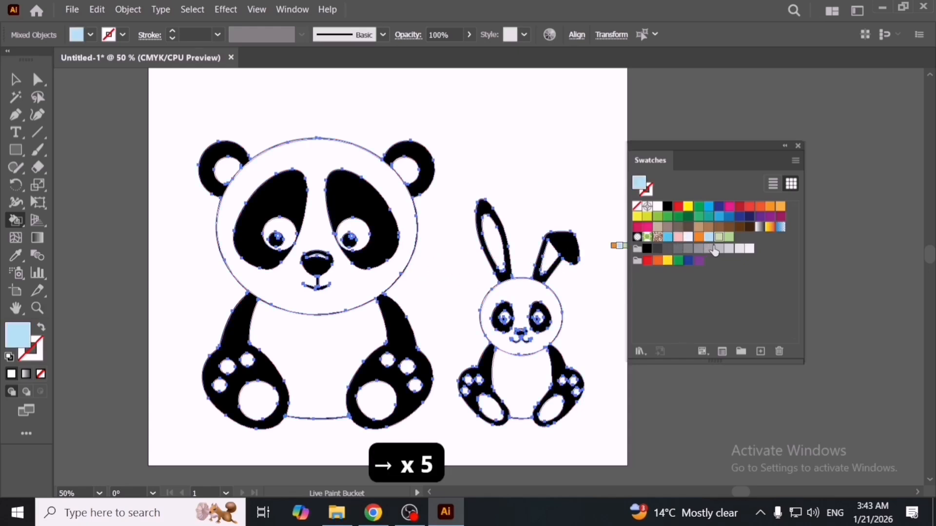
pyautogui.press('Left')
pyautogui.press('Left')
pyautogui.press('Left')
pyautogui.press('Left')
pyautogui.press('Left')
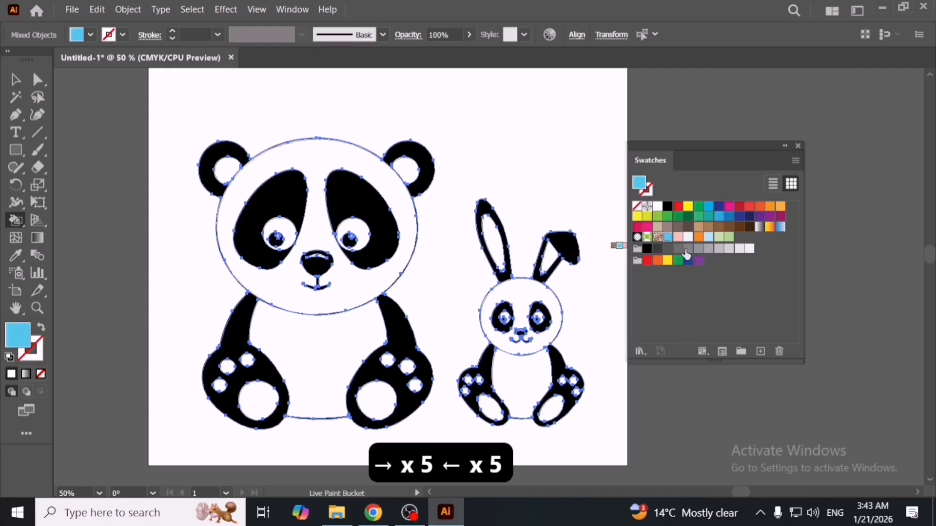
pyautogui.press('Right')
pyautogui.press('Left')
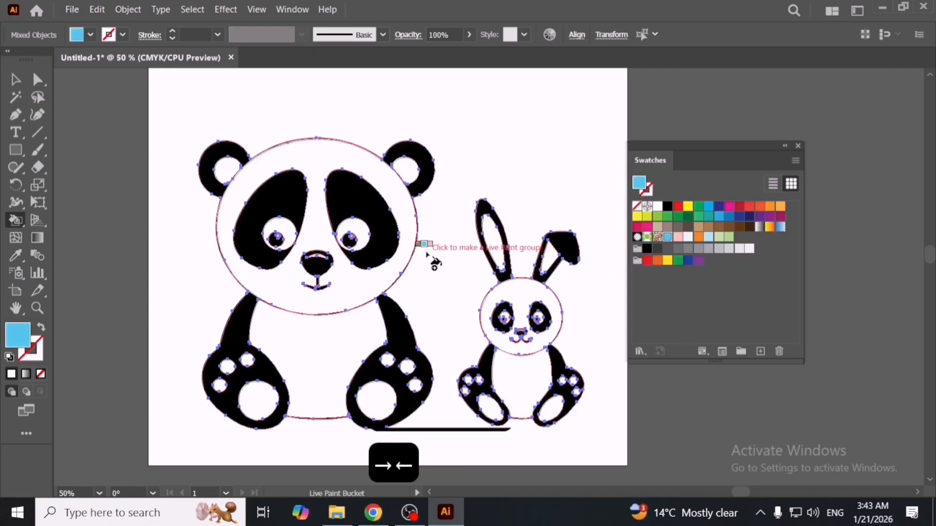
# Make a Live Paint group from the selection and fill the panda's arms and legs, eye patches and ears with sky blue
pyautogui.click(394, 334)
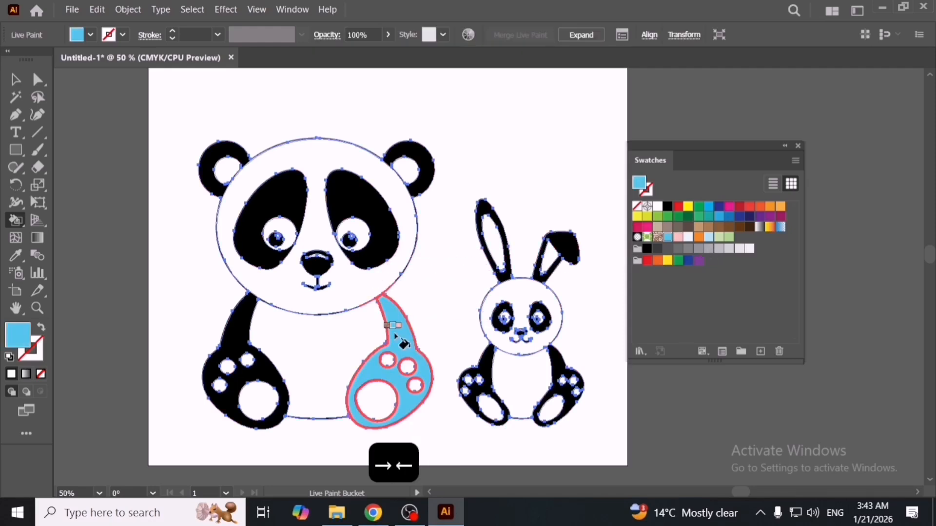
pyautogui.click(267, 370)
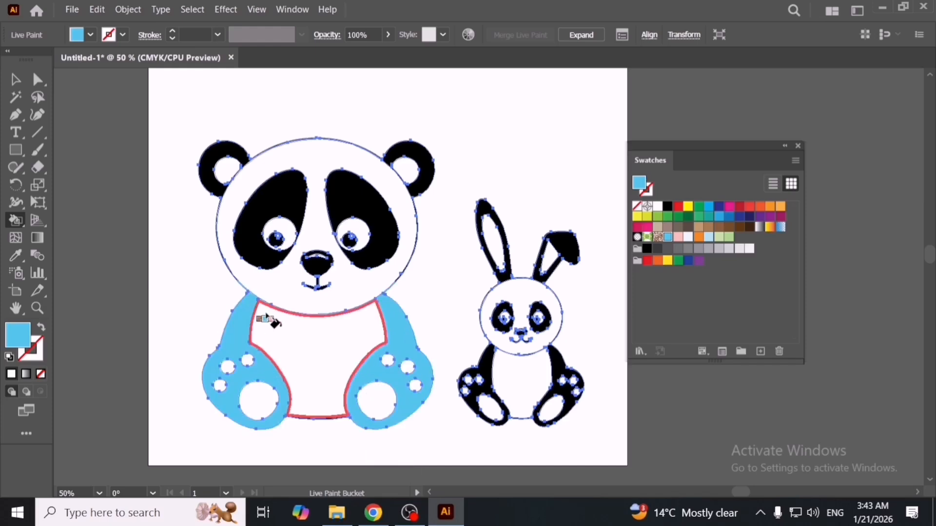
pyautogui.click(251, 212)
pyautogui.click(354, 198)
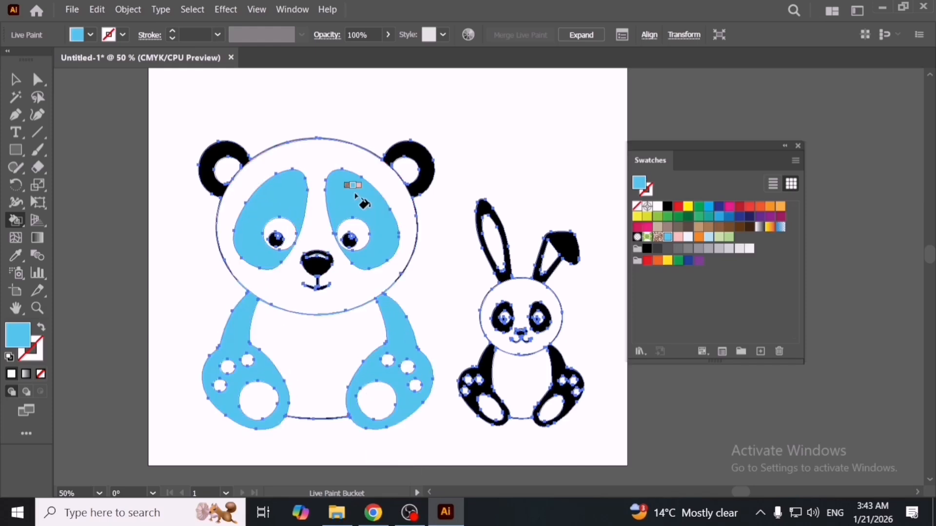
pyautogui.click(424, 178)
pyautogui.click(230, 147)
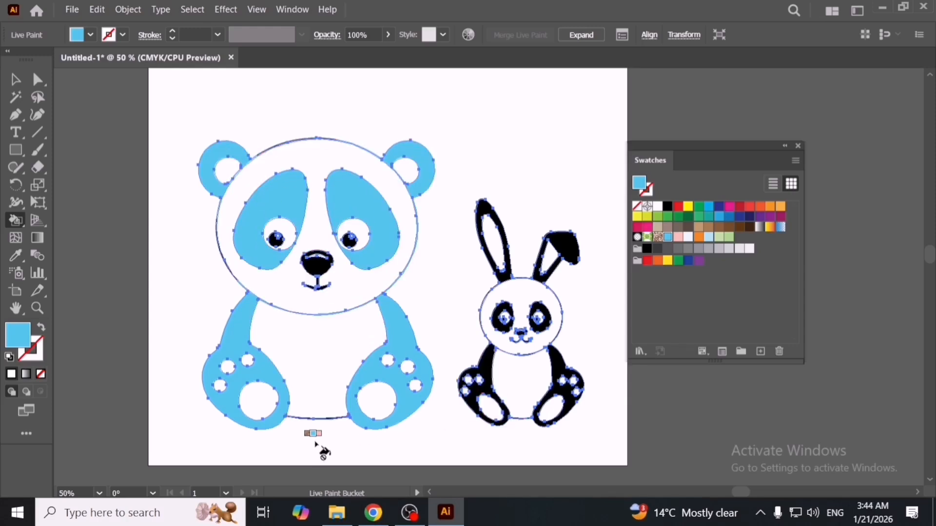
# Fill both black segments of the thin outline under the panda's belly with sky blue
pyautogui.scroll(5, 319, 441)
pyautogui.click(371, 311)
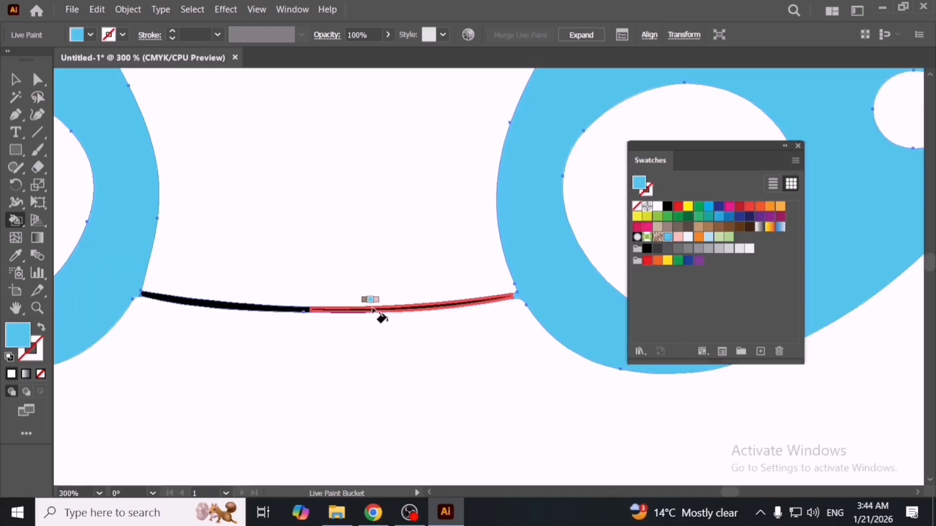
pyautogui.click(247, 306)
pyautogui.hotkey('ctrl', 'z')
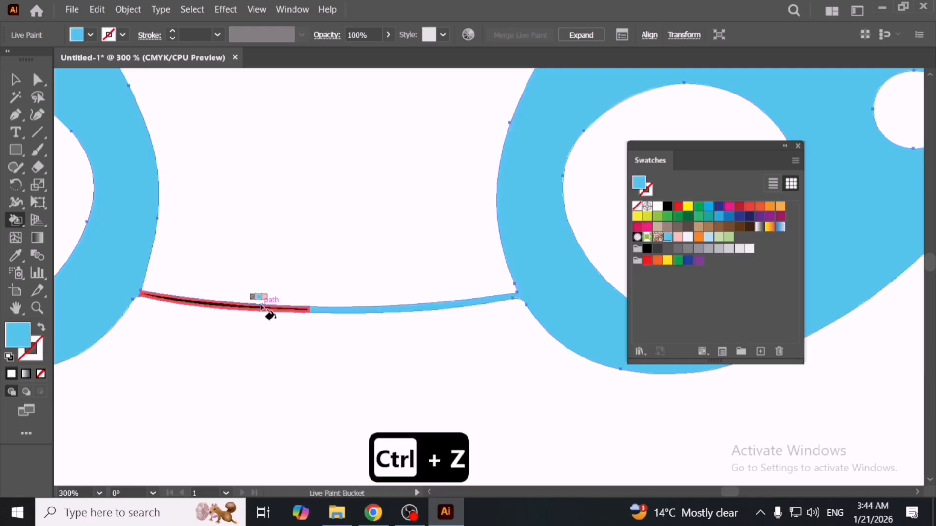
pyautogui.click(263, 307)
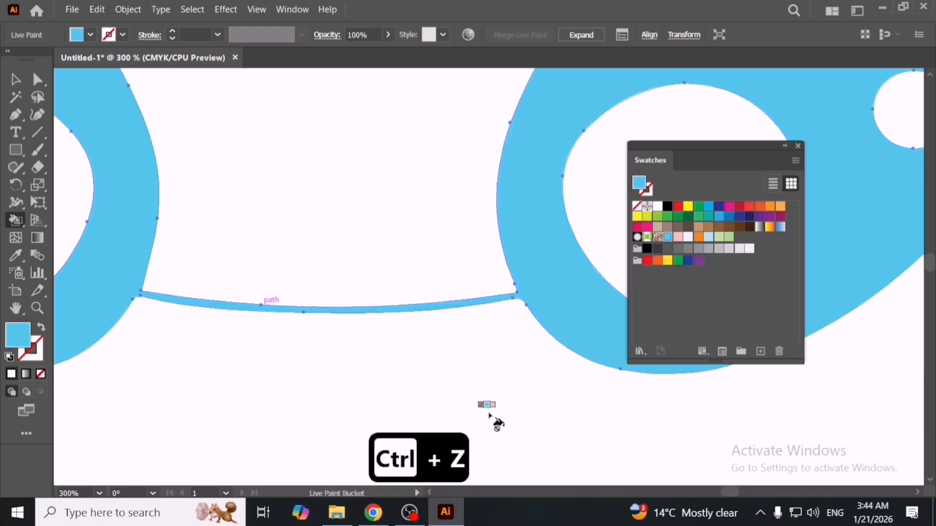
# Fill the black segment of the outline along the top of the panda's head with sky blue
pyautogui.scroll(-4, 495, 407)
pyautogui.press('space')
pyautogui.moveTo(464, 266); pyautogui.dragTo(428, 351)
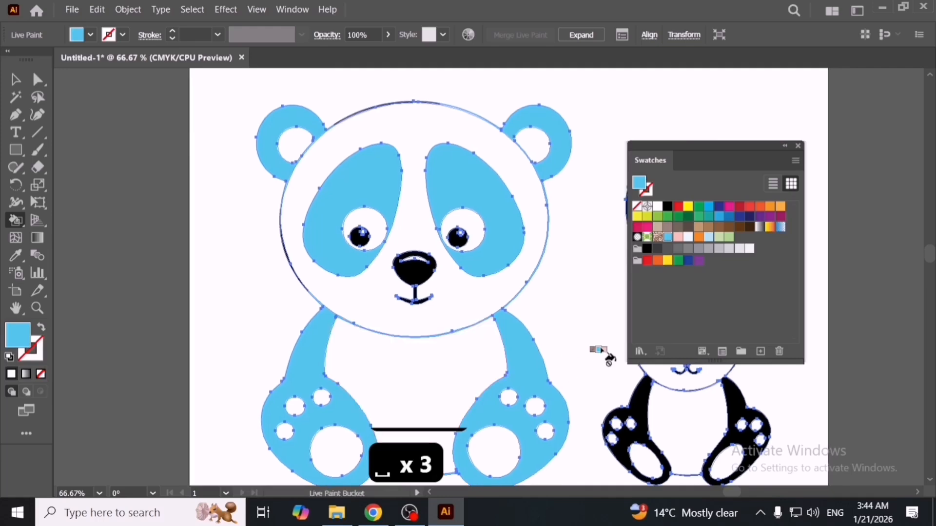
pyautogui.scroll(4, 429, 113)
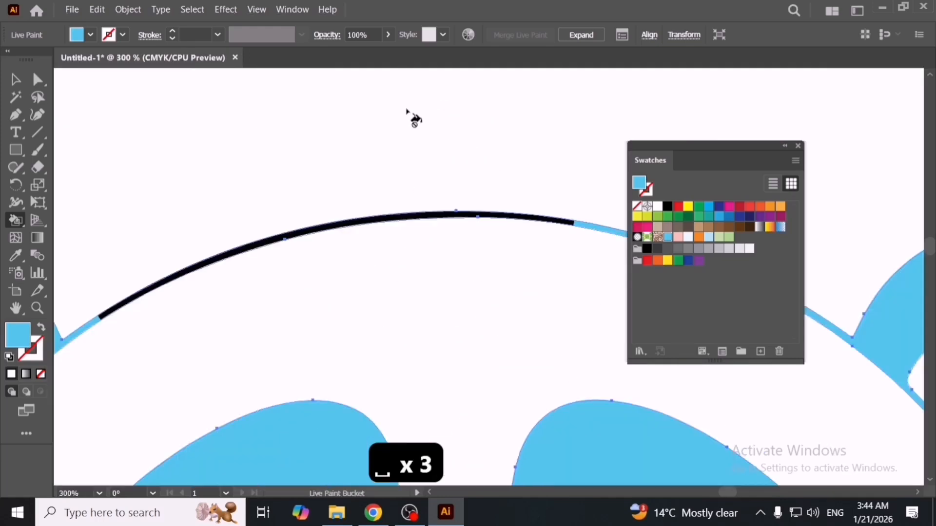
pyautogui.click(411, 213)
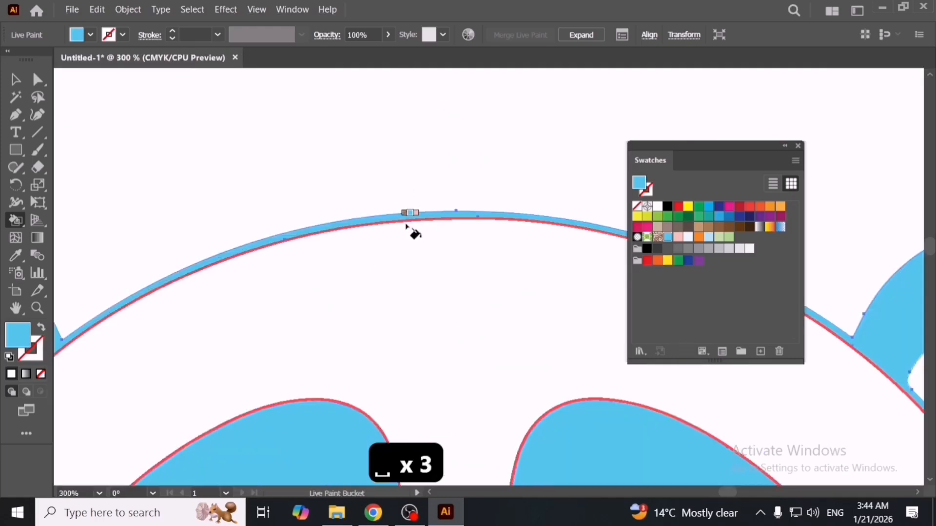
# Fill the panda's face and belly with the very pale blue swatch using the Live Paint Bucket
pyautogui.scroll(-4, 411, 229)
pyautogui.press('space')
pyautogui.moveTo(419, 322); pyautogui.dragTo(382, 190)
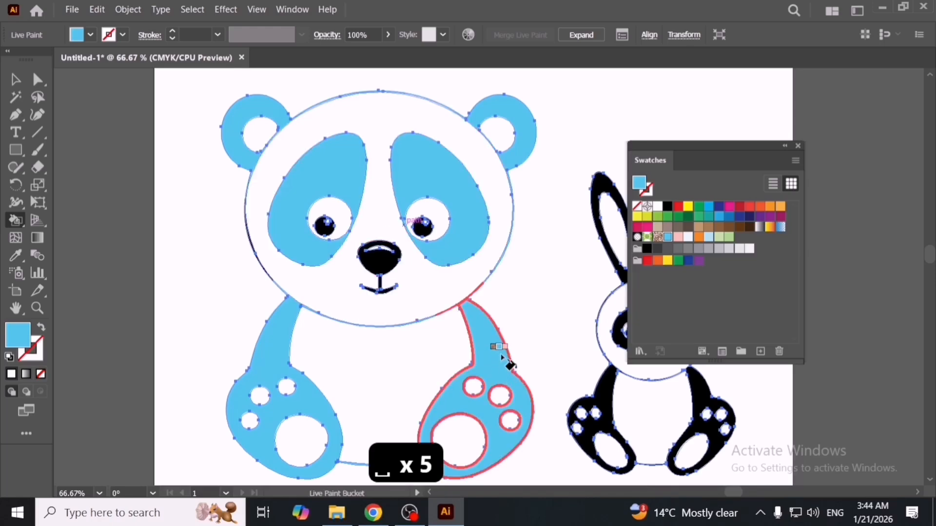
pyautogui.click(688, 237)
pyautogui.click(475, 276)
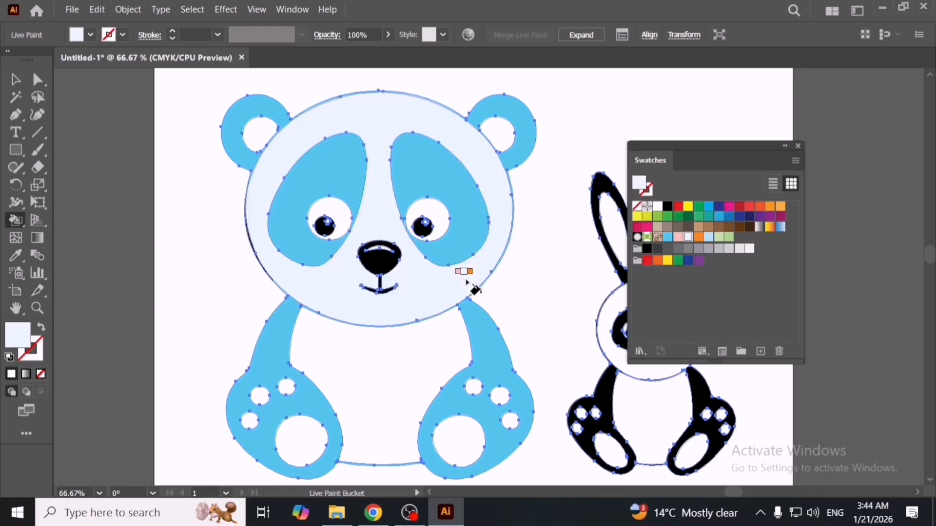
pyautogui.click(421, 385)
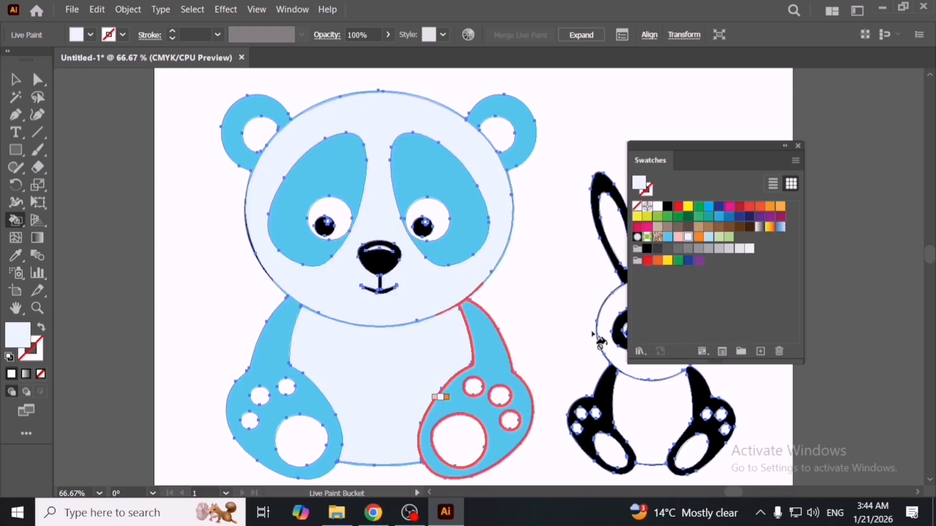
# Fill all of the panda's paw pads and both inner ears with the light pink swatch
pyautogui.click(678, 238)
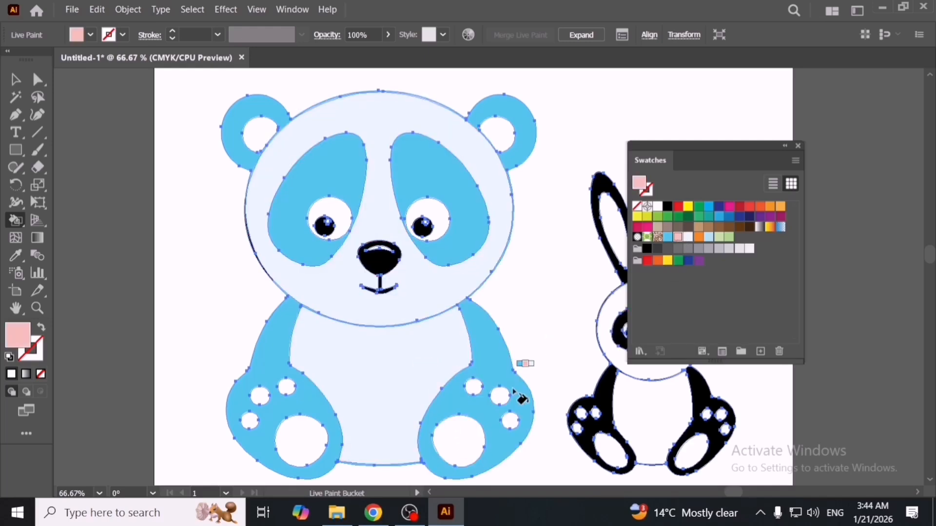
pyautogui.click(458, 439)
pyautogui.click(508, 421)
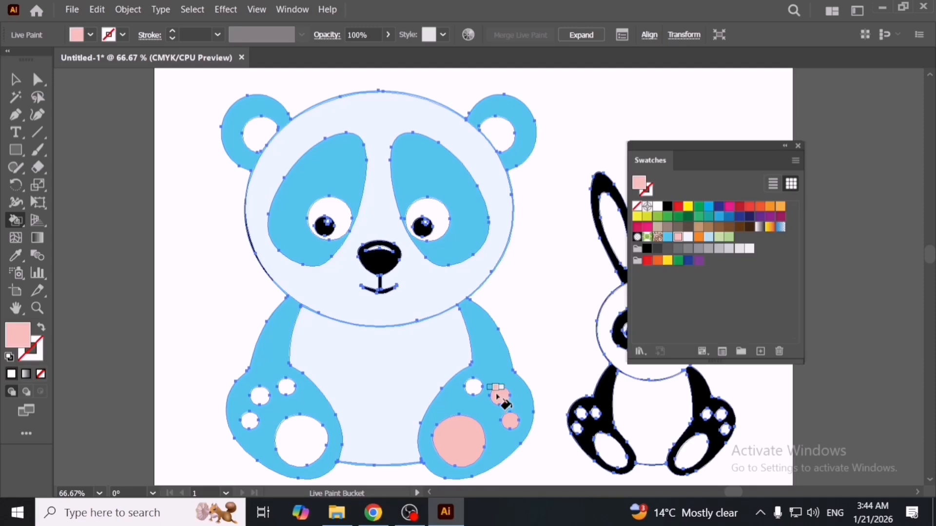
pyautogui.click(473, 385)
pyautogui.click(306, 435)
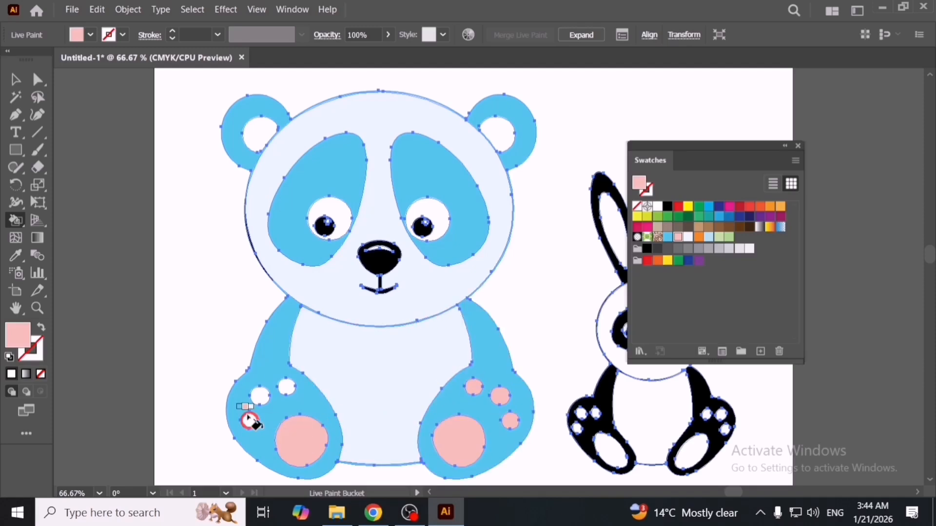
pyautogui.click(250, 420)
pyautogui.click(260, 395)
pyautogui.click(287, 388)
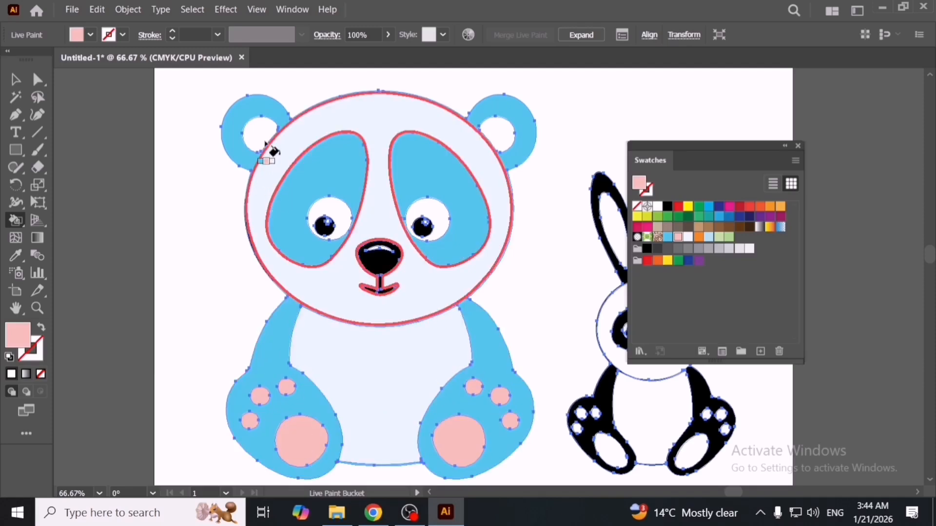
pyautogui.click(259, 135)
pyautogui.click(500, 135)
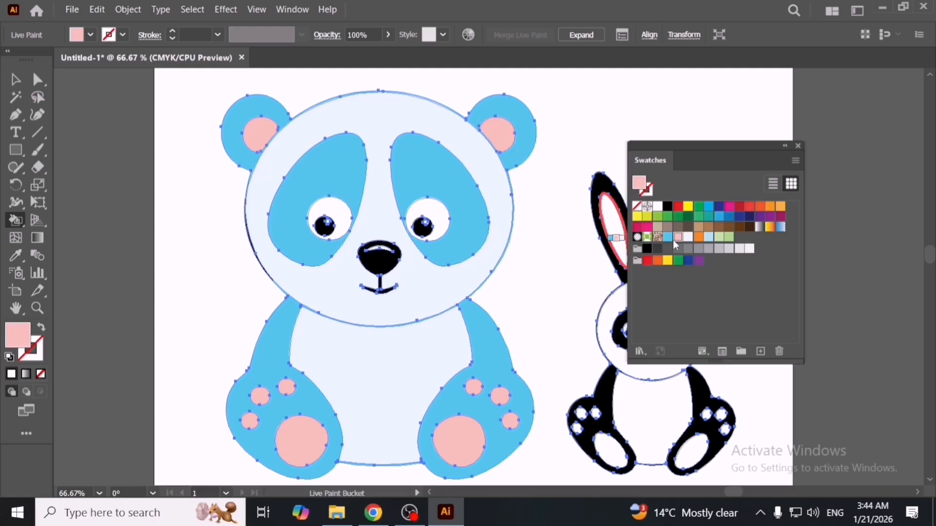
# Fill the whites of both panda eyes with the very pale blue swatch
pyautogui.click(690, 237)
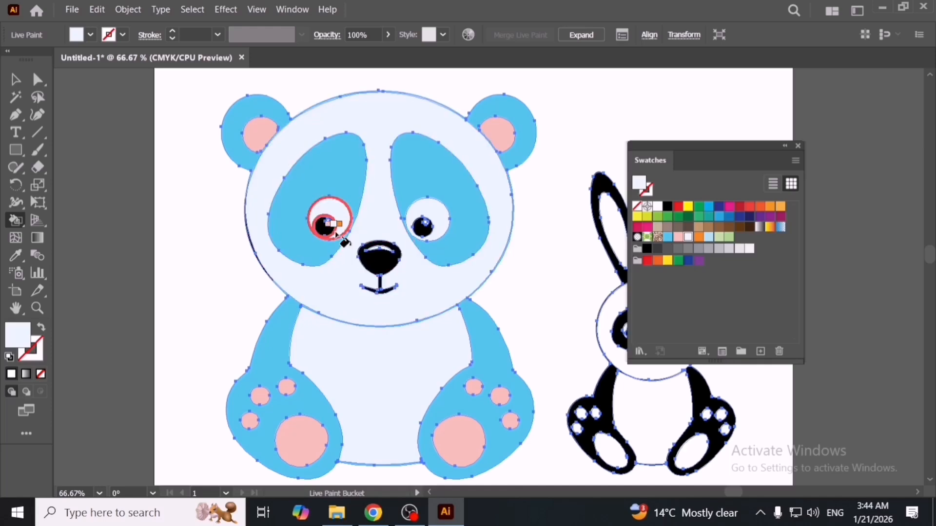
pyautogui.scroll(4, 336, 230)
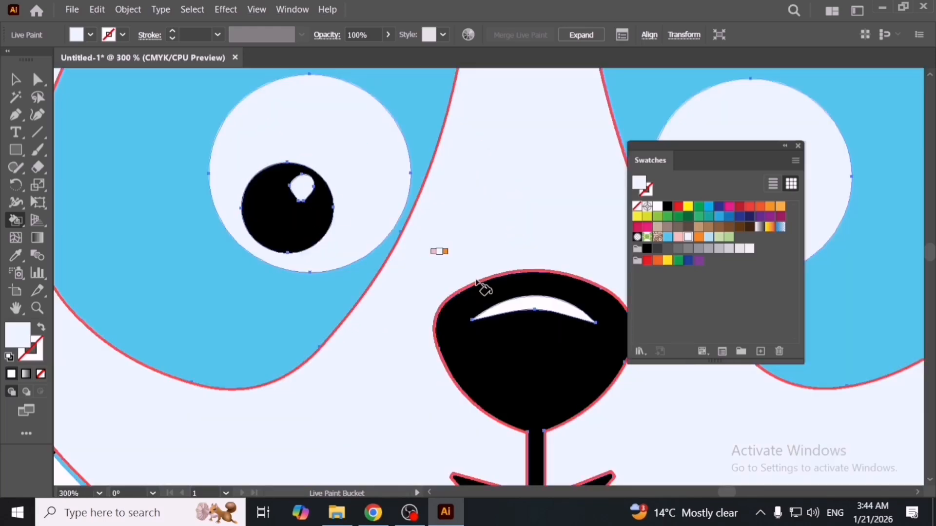
pyautogui.scroll(-3, 316, 304)
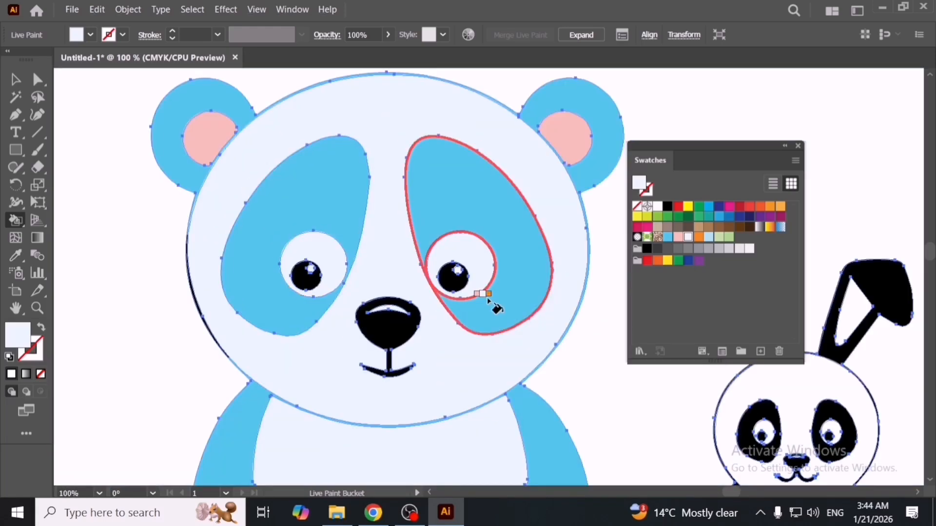
pyautogui.scroll(3, 453, 271)
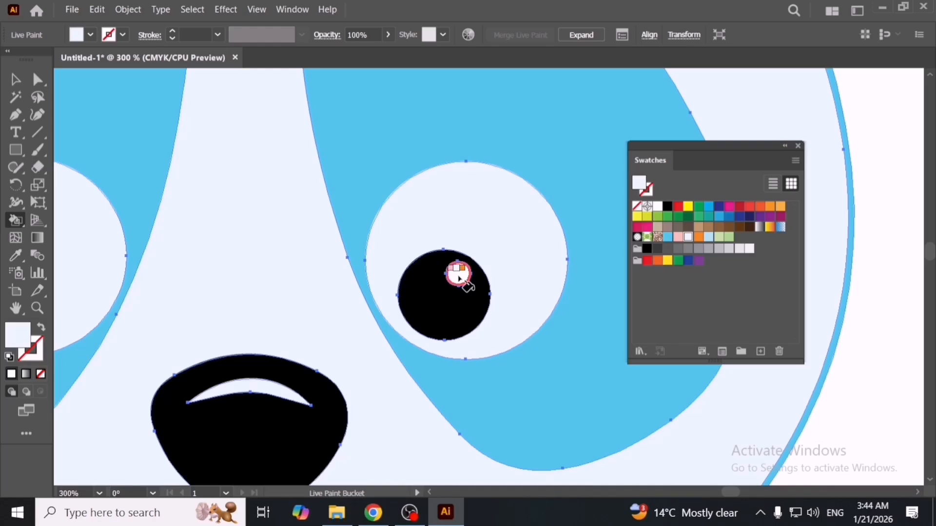
pyautogui.scroll(-5, 458, 278)
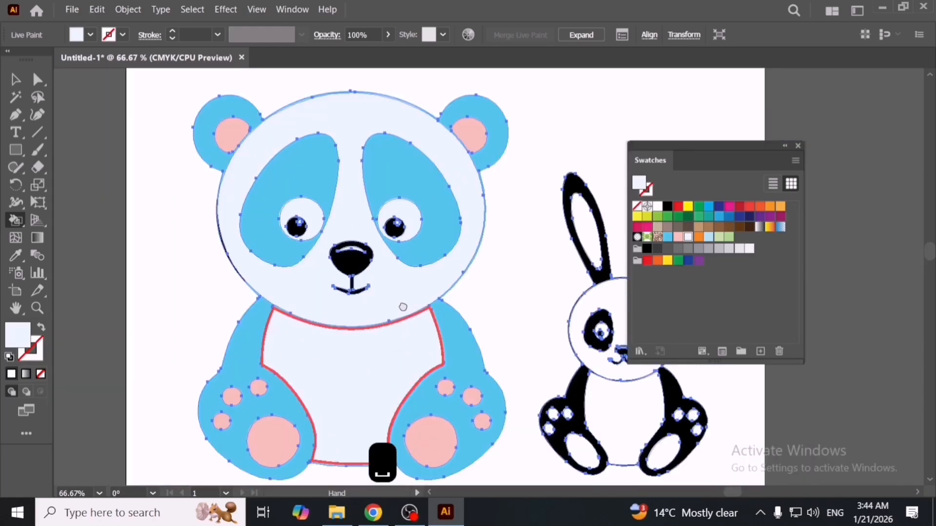
# Fill the rabbit's ears, arms and legs with the orange swatch using the Live Paint Bucket
pyautogui.moveTo(497, 368)
pyautogui.mouseDown()
pyautogui.moveTo(420, 300)
pyautogui.moveTo(381, 330)
pyautogui.mouseUp()
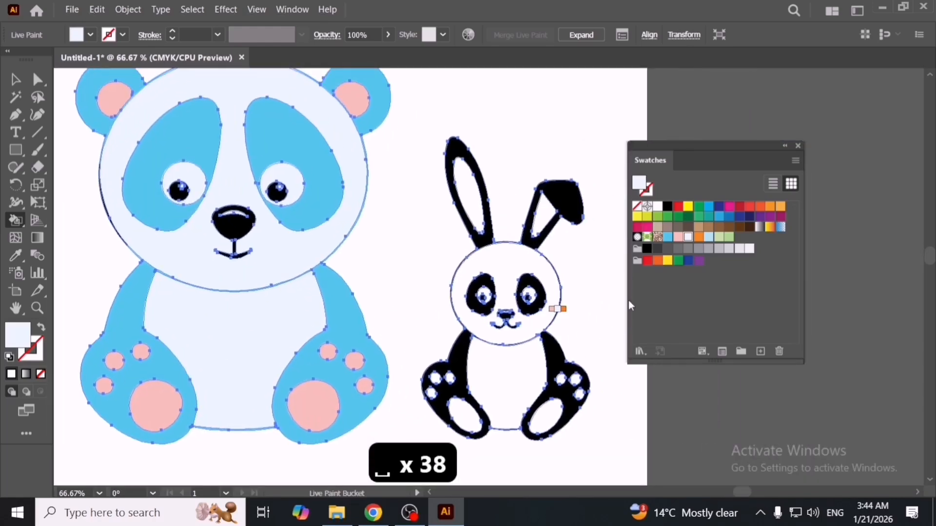
pyautogui.click(698, 237)
pyautogui.click(568, 203)
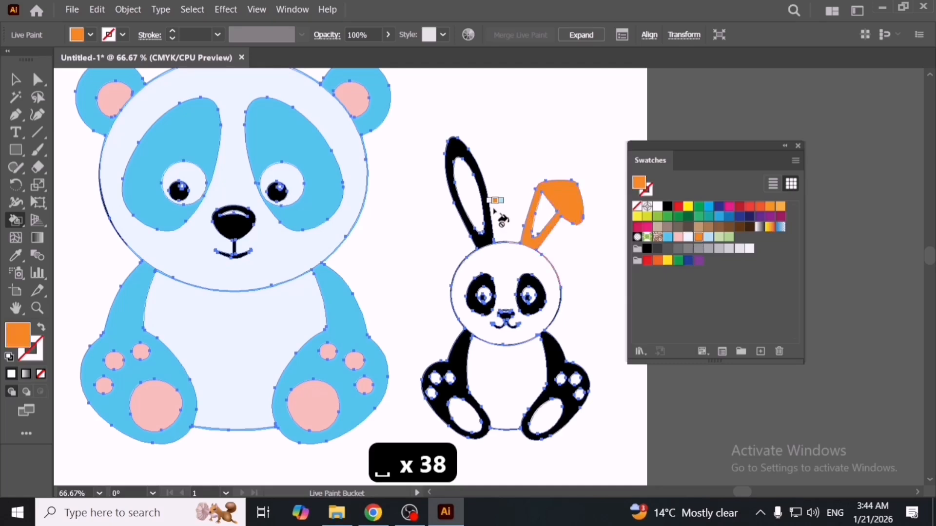
pyautogui.click(483, 233)
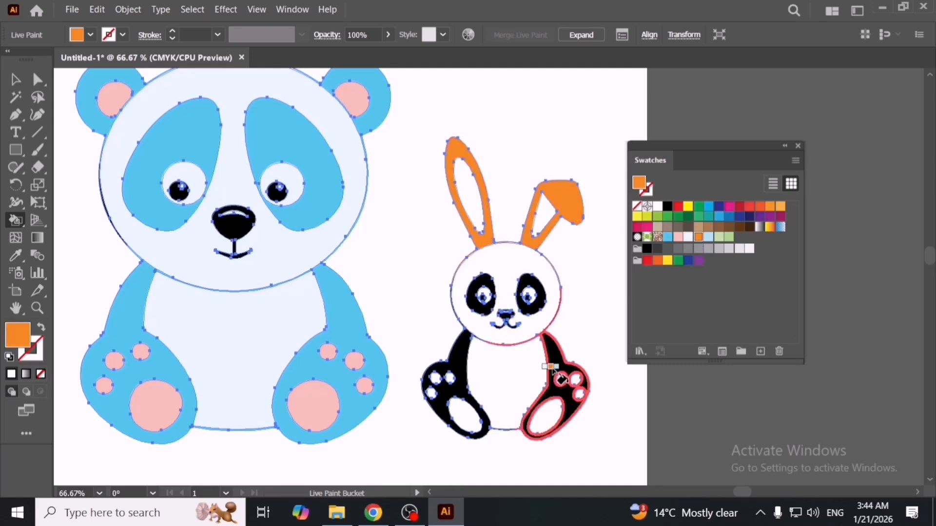
pyautogui.click(549, 358)
pyautogui.click(454, 355)
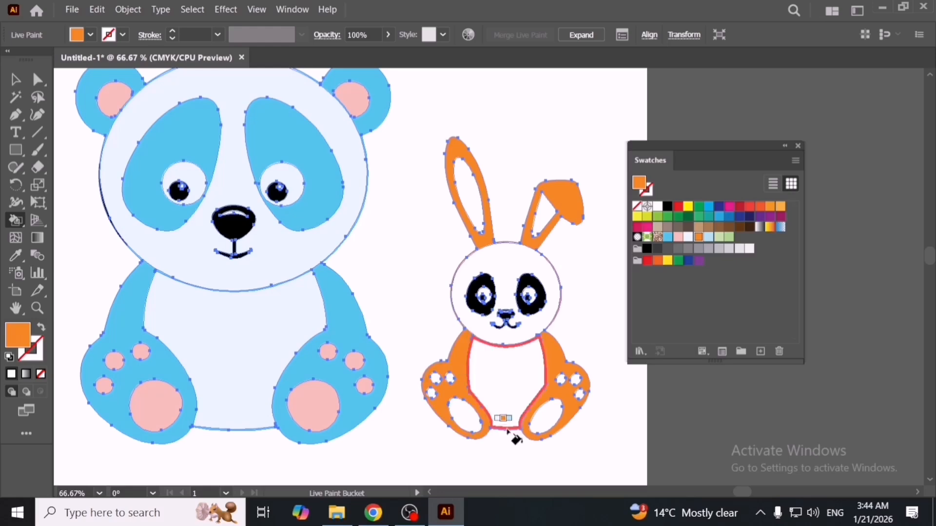
# Fill both of the rabbit's black eye patches with the orange swatch
pyautogui.scroll(3, 507, 311)
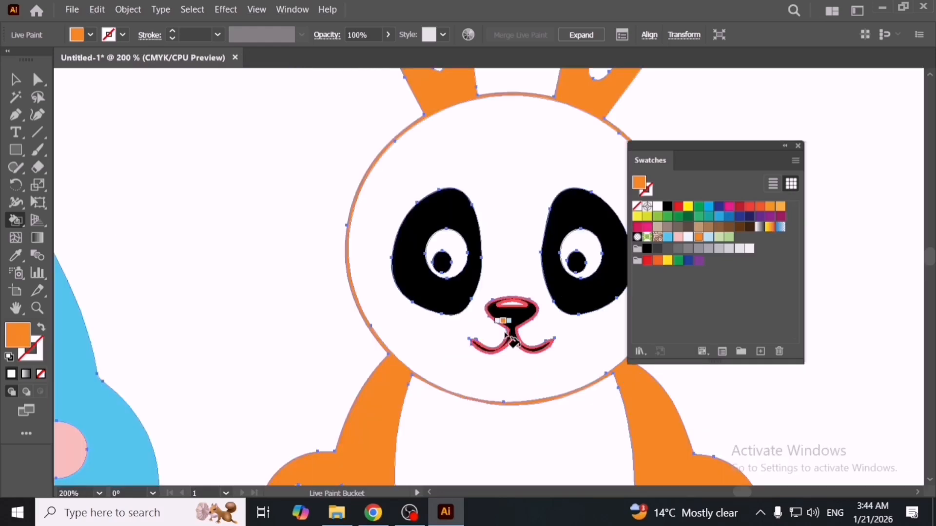
pyautogui.click(445, 297)
pyautogui.moveTo(541, 281); pyautogui.dragTo(432, 317)
pyautogui.click(481, 316)
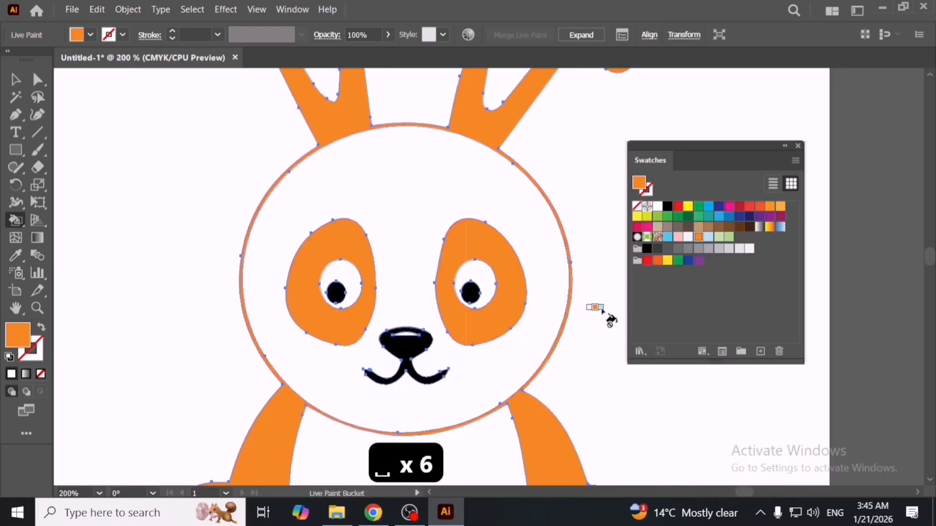
# Examine the rabbit's nose, mouth, belly and feet for unfilled areas, and clear the selection to check the whole artwork
pyautogui.scroll(-2, 516, 349)
pyautogui.moveTo(525, 286); pyautogui.dragTo(513, 255)
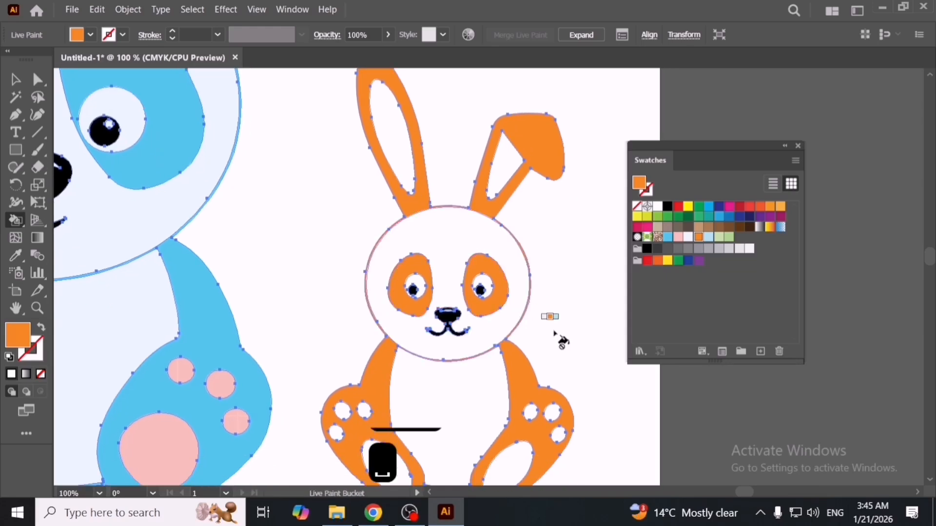
pyautogui.scroll(4, 446, 311)
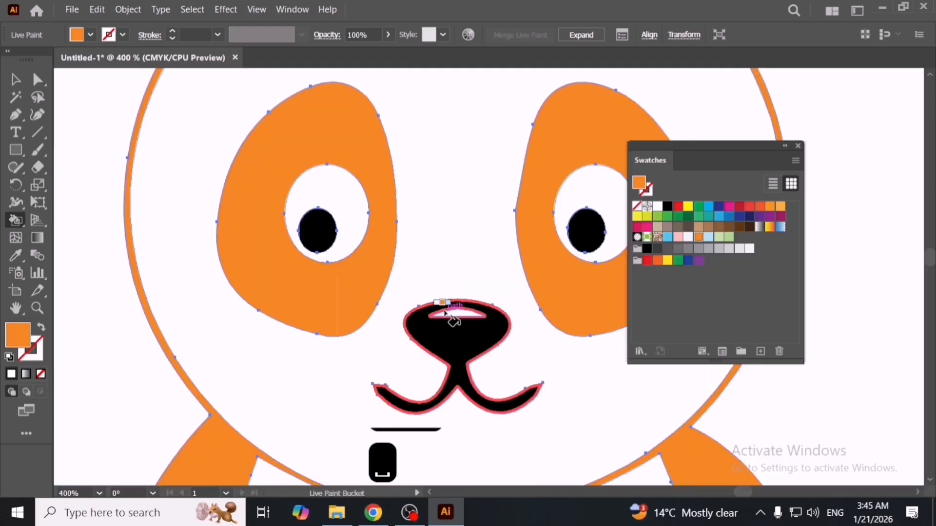
pyautogui.scroll(-2, 442, 313)
pyautogui.moveTo(487, 329); pyautogui.dragTo(456, 121)
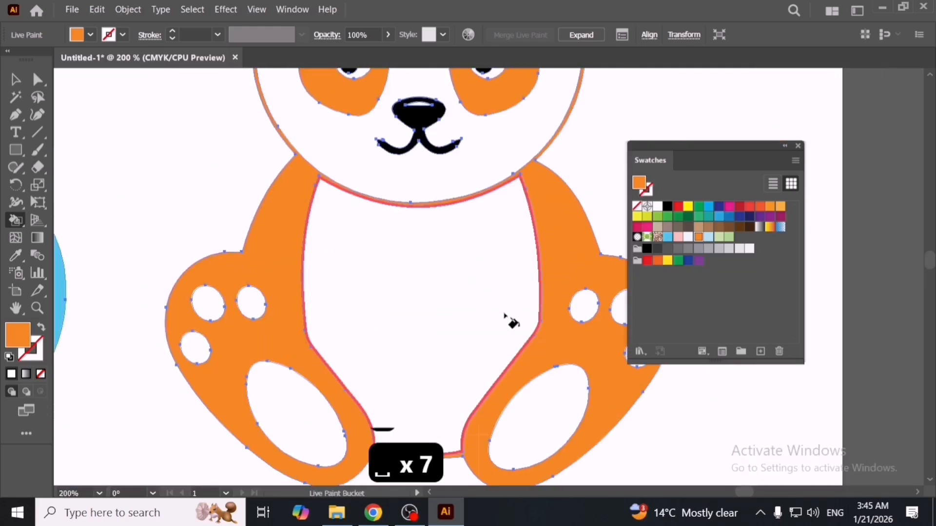
pyautogui.moveTo(468, 419); pyautogui.dragTo(468, 312)
pyautogui.scroll(-3, 474, 413)
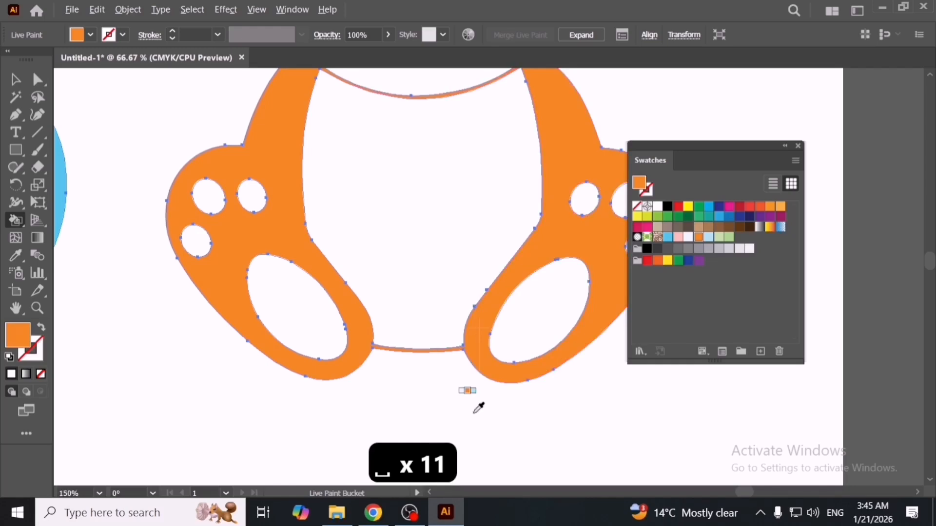
pyautogui.press('v')
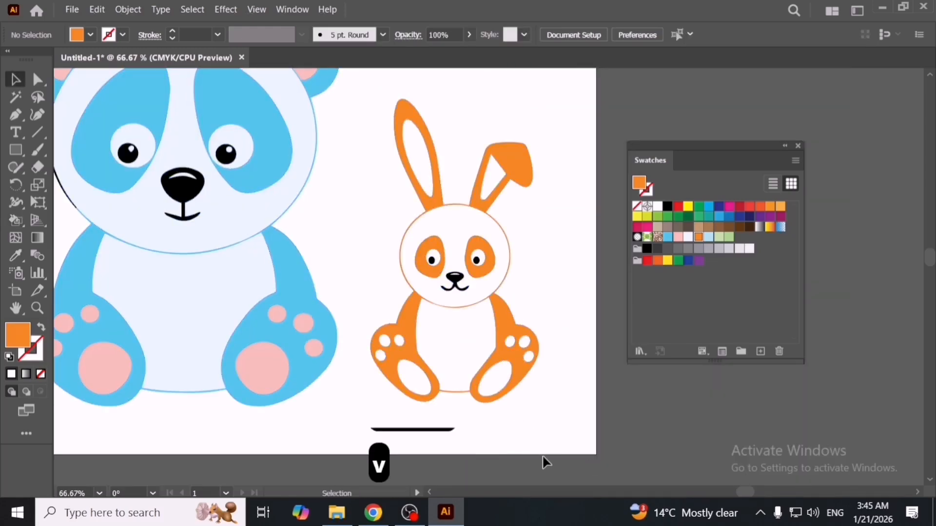
pyautogui.scroll(-3, 451, 418)
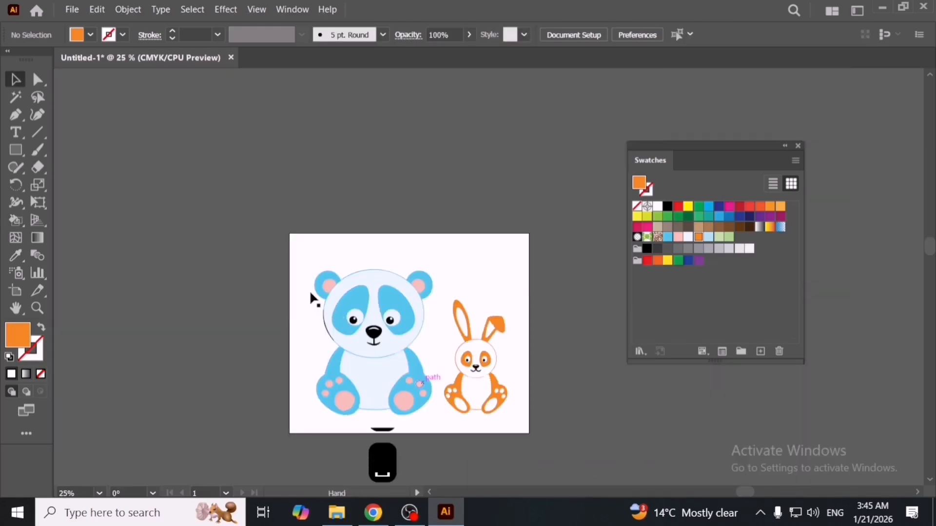
# Fill the remaining black segment of the panda's head outline with sky blue, deselect the artwork and review both characters
pyautogui.hotkey('ctrl', '1')
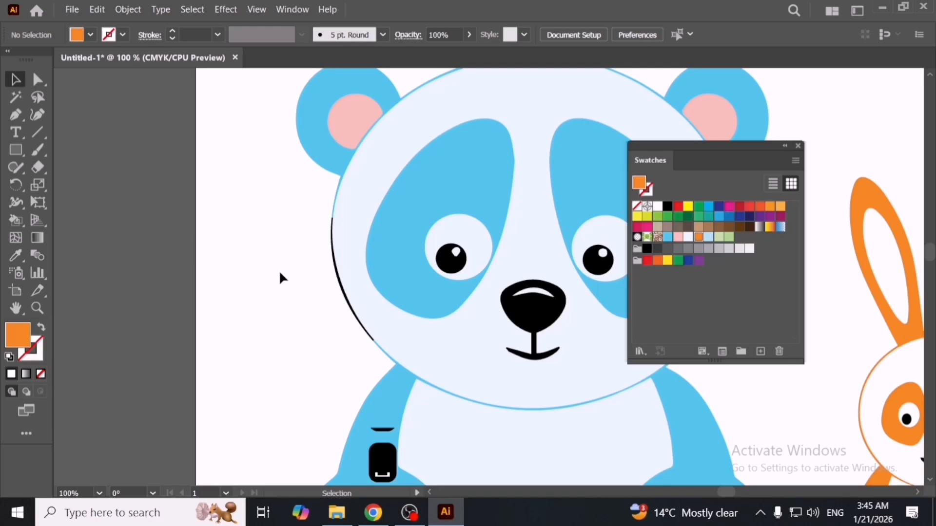
pyautogui.click(364, 311)
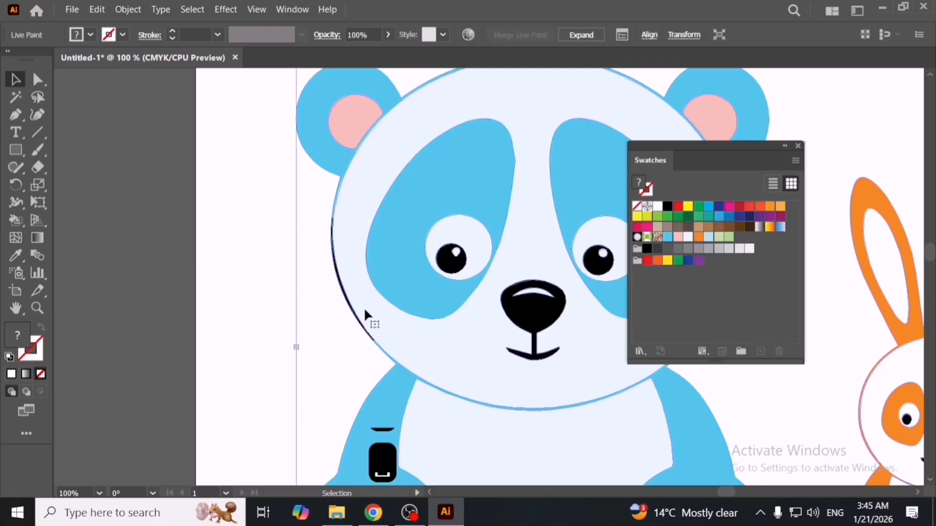
pyautogui.click(20, 227)
pyautogui.click(668, 237)
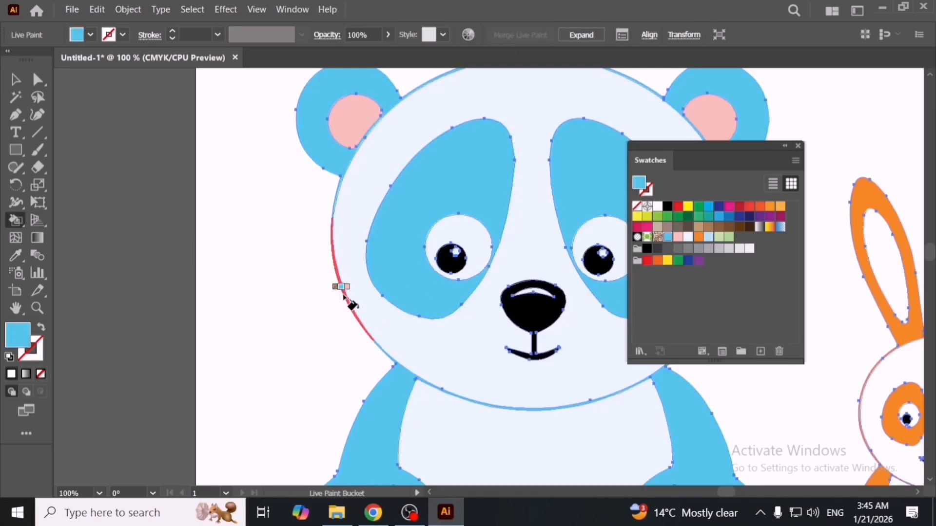
pyautogui.click(15, 79)
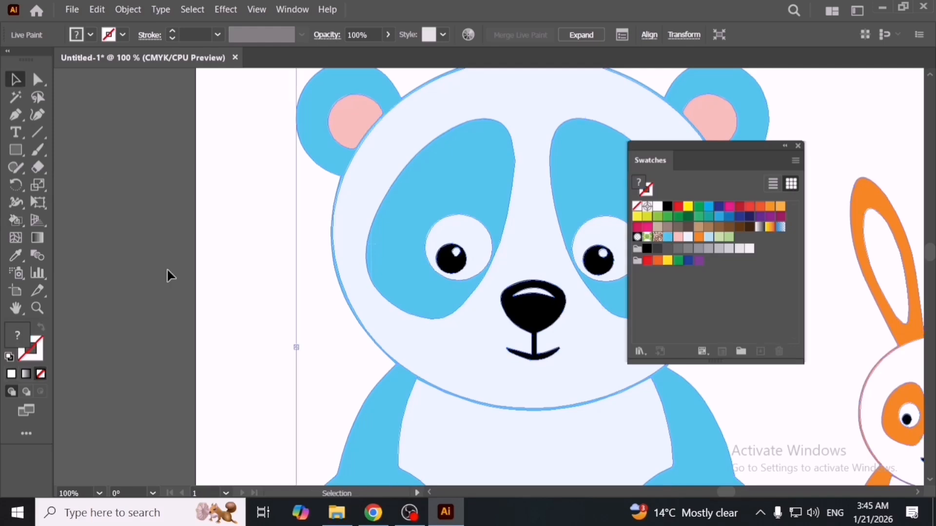
pyautogui.click(170, 276)
pyautogui.scroll(-2, 264, 337)
pyautogui.moveTo(277, 375); pyautogui.dragTo(259, 313)
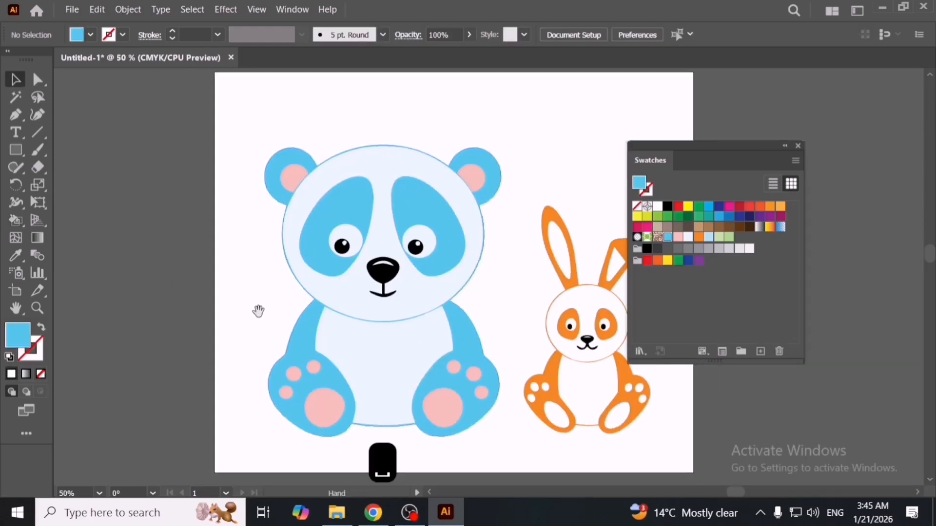
pyautogui.scroll(1, 506, 393)
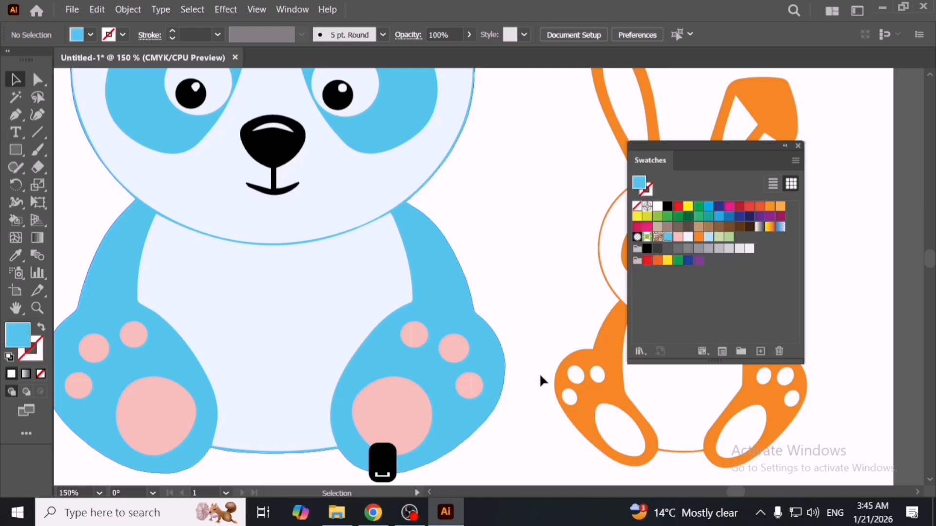
pyautogui.scroll(1, 539, 373)
pyautogui.scroll(-4, 548, 357)
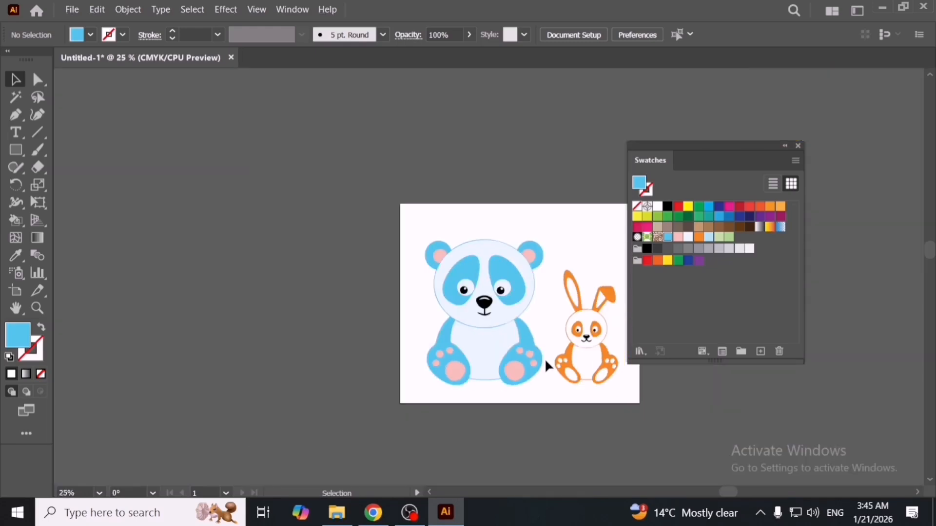
pyautogui.press('space')
pyautogui.moveTo(415, 325); pyautogui.dragTo(395, 327)
pyautogui.click(400, 305)
pyautogui.rightClick(400, 305)
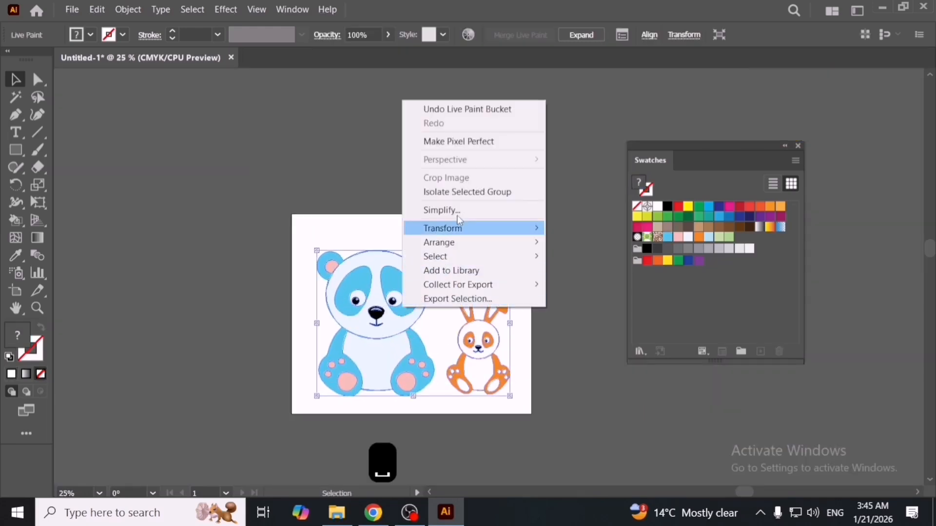
pyautogui.click(398, 208)
pyautogui.click(395, 281)
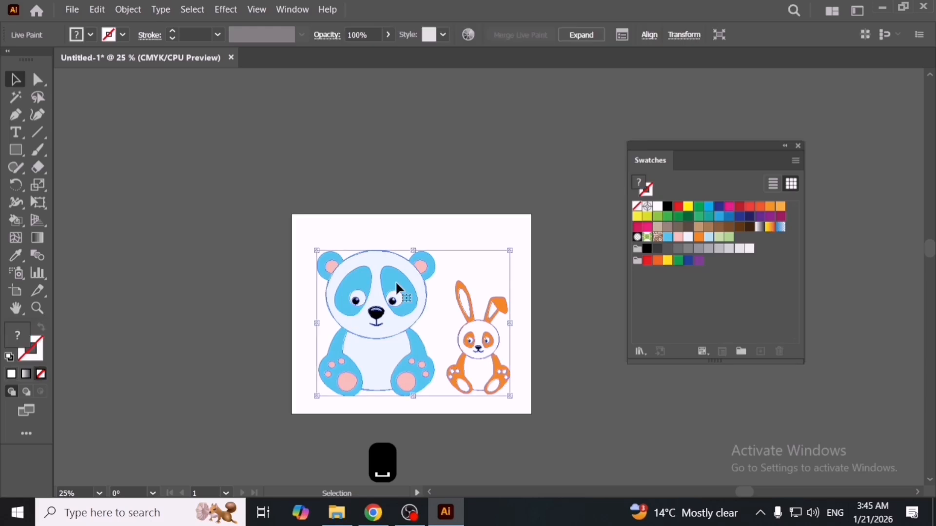
pyautogui.rightClick(396, 283)
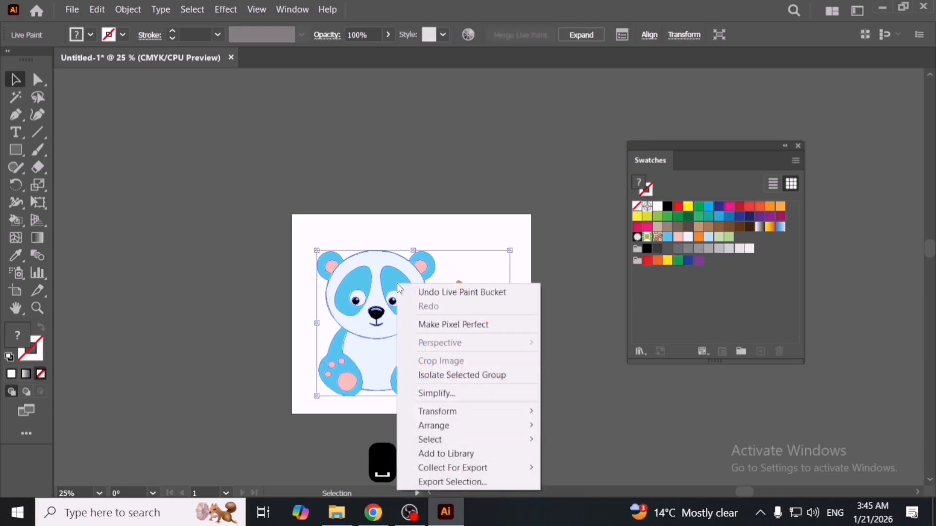
pyautogui.click(398, 194)
# Expand the Live Paint group of the panda and rabbit with Object, Fill and Stroke included
pyautogui.click(359, 266)
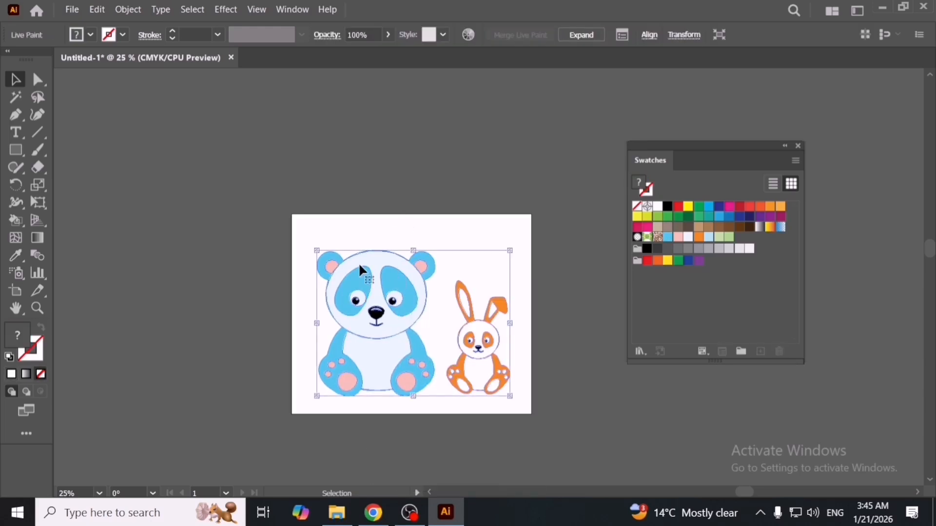
pyautogui.click(137, 14)
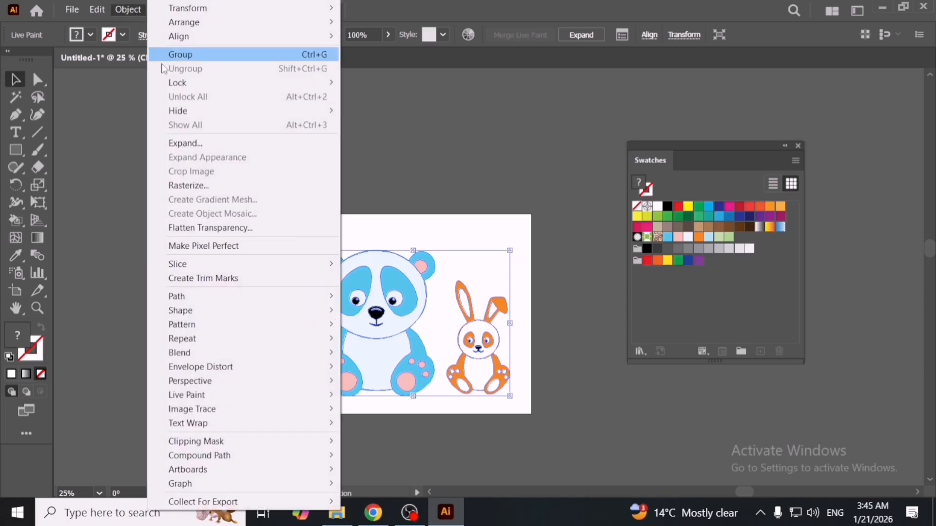
pyautogui.click(222, 143)
pyautogui.click(389, 305)
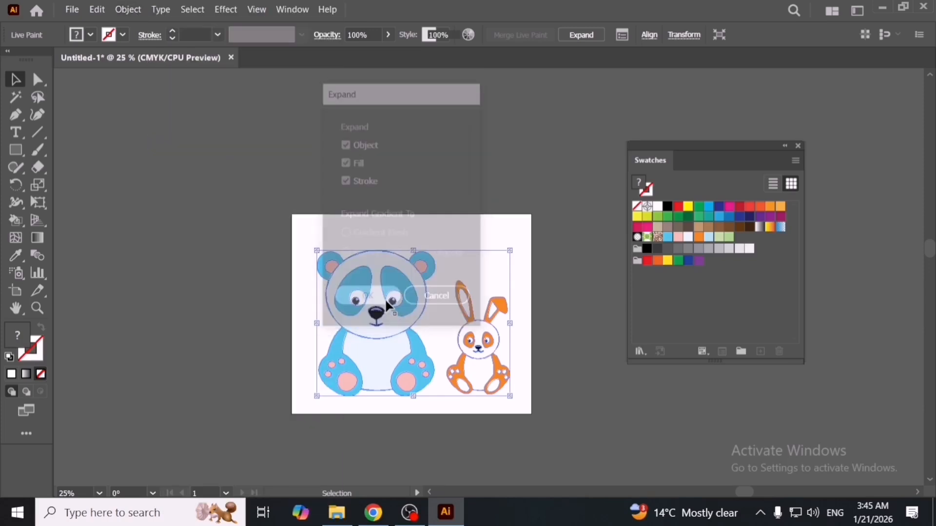
# Ungroup the expanded panda and rabbit artwork twice so the parts of each character can be selected separately
pyautogui.click(333, 214)
pyautogui.click(410, 390)
pyautogui.rightClick(408, 387)
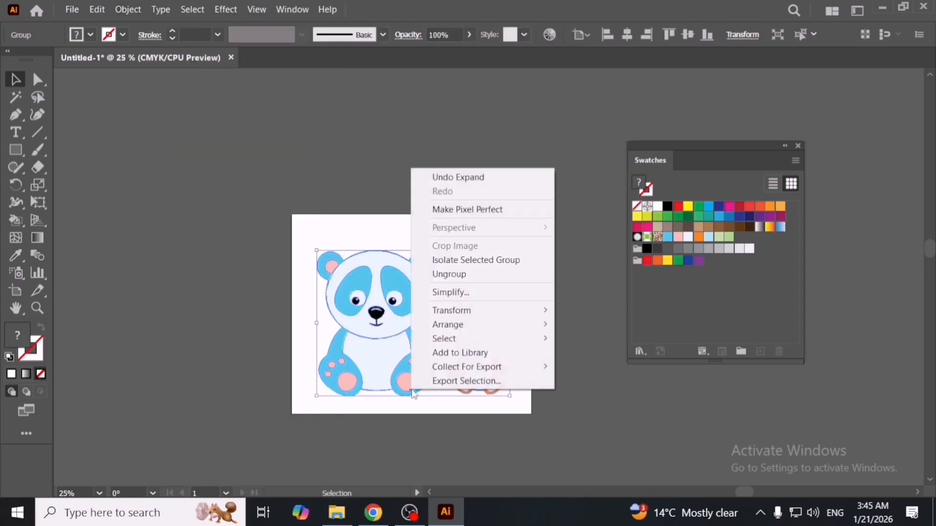
pyautogui.click(462, 272)
pyautogui.moveTo(276, 219); pyautogui.dragTo(435, 420)
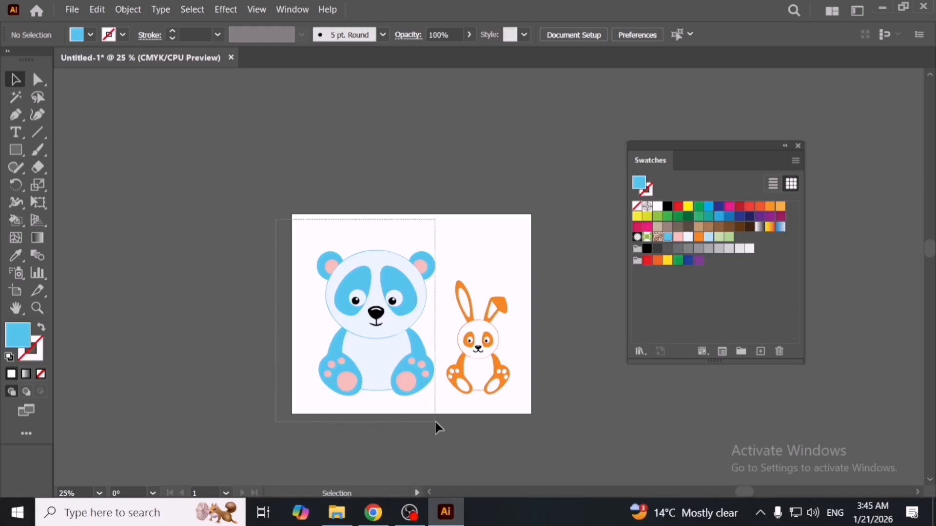
pyautogui.rightClick(435, 419)
pyautogui.click(475, 307)
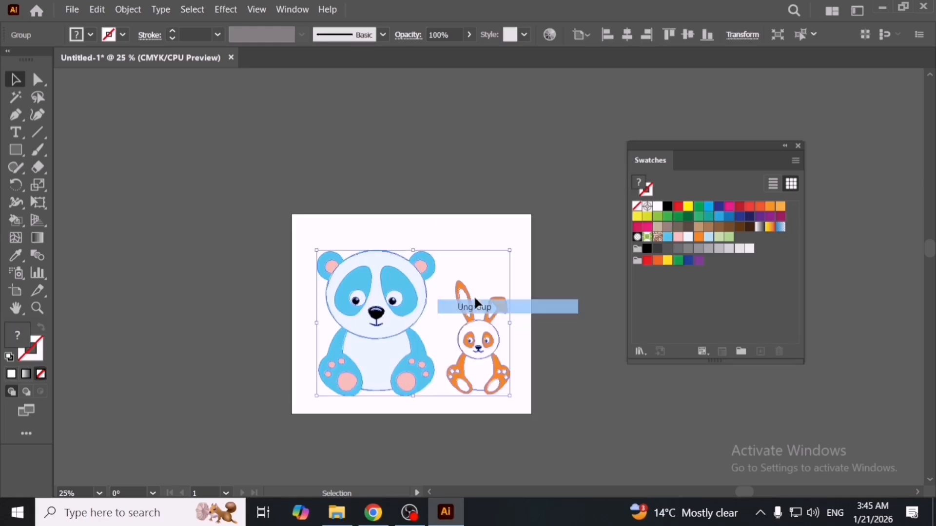
# Select all of the panda's parts and group them into one object
pyautogui.click(285, 208)
pyautogui.moveTo(419, 401); pyautogui.dragTo(428, 418)
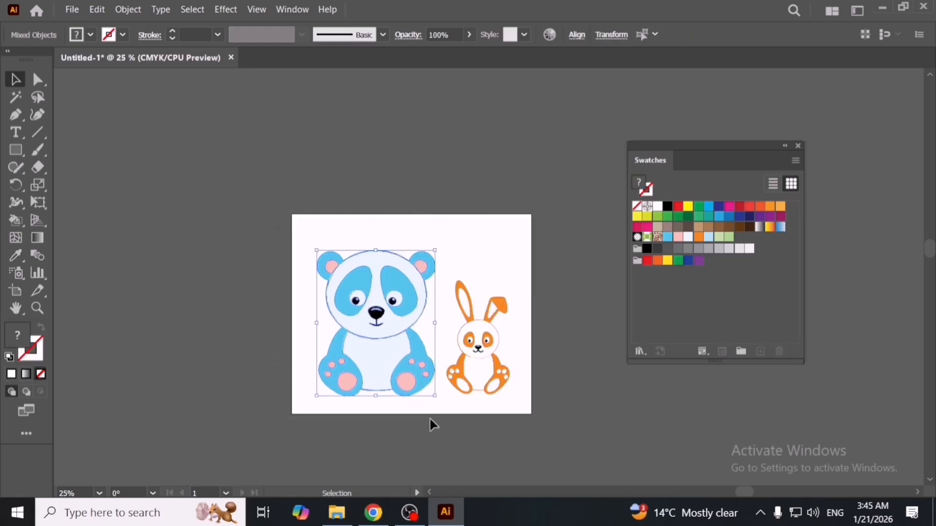
pyautogui.press('a')
pyautogui.press('v')
pyautogui.hotkey('ctrl', 'g')
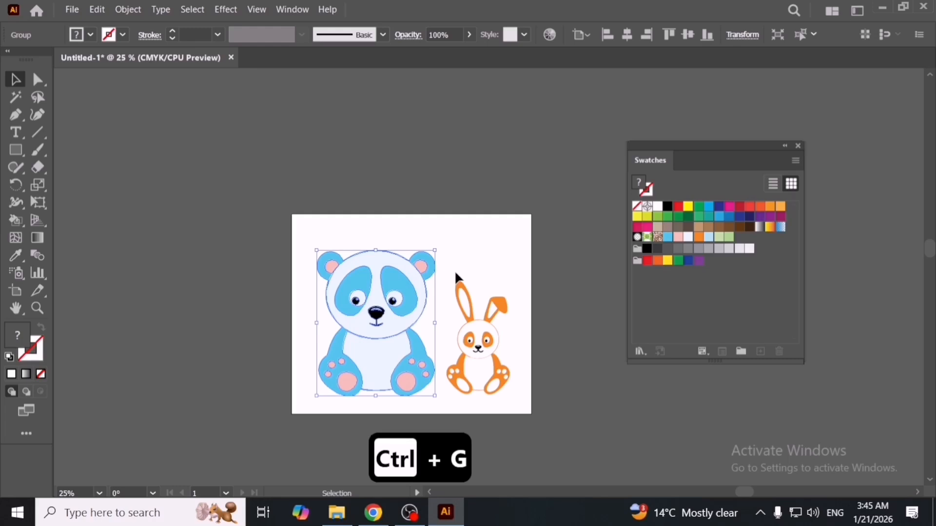
# Select all of the rabbit's parts and group them into one object
pyautogui.moveTo(551, 429); pyautogui.dragTo(553, 426)
pyautogui.hotkey('ctrl', 'g')
pyautogui.click(553, 427)
# Try moving the rabbit and panda groups off opposite sides of the artboard, undo both moves and clear the selection
pyautogui.moveTo(494, 337); pyautogui.dragTo(580, 456)
pyautogui.click(515, 429)
pyautogui.moveTo(400, 359); pyautogui.dragTo(187, 360)
pyautogui.click(367, 367)
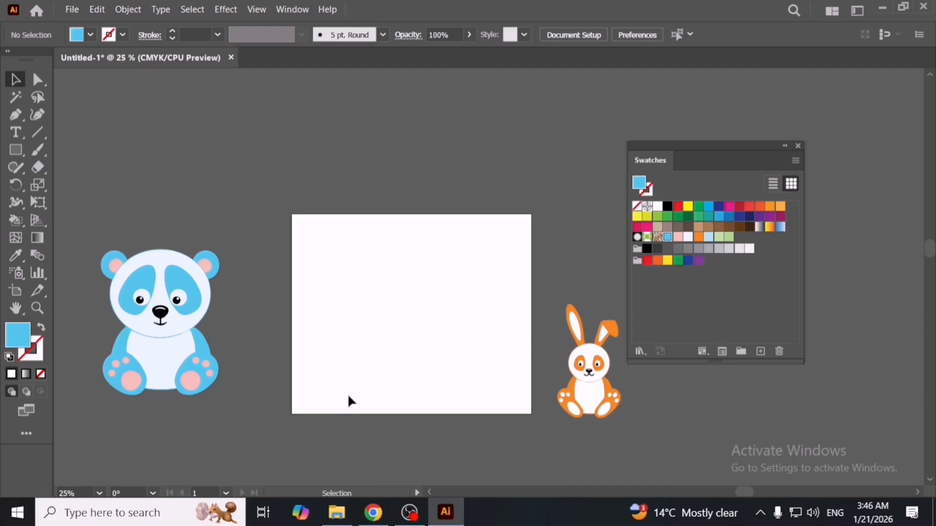
pyautogui.hotkey('ctrl', 'z')
pyautogui.hotkey('ctrl', 'z')
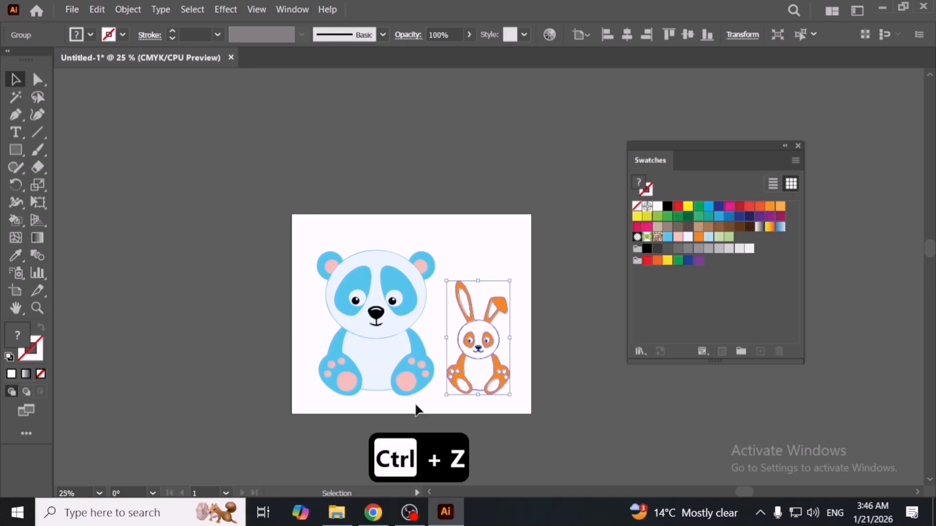
pyautogui.click(416, 410)
# Draw a rectangle covering the whole artboard, fill it with the light blue swatch and send it to the back
pyautogui.press('m')
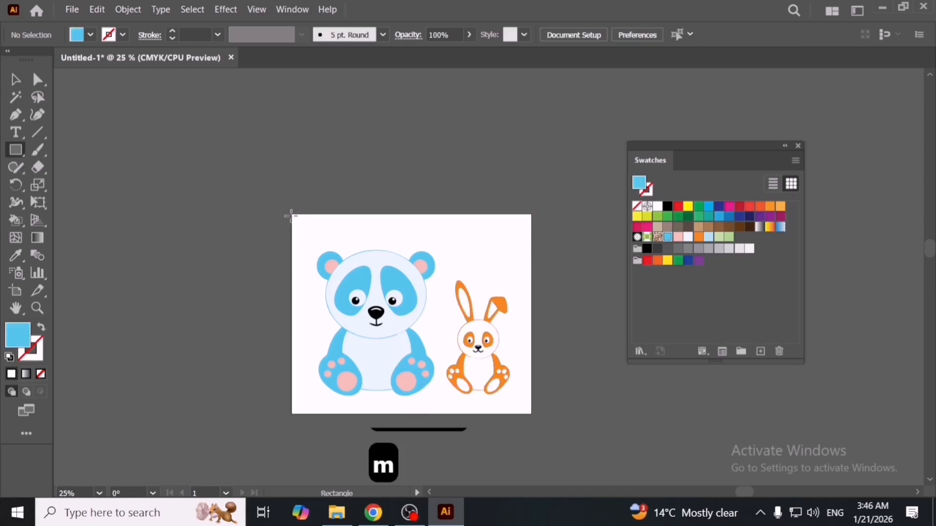
pyautogui.moveTo(292, 214); pyautogui.dragTo(532, 414)
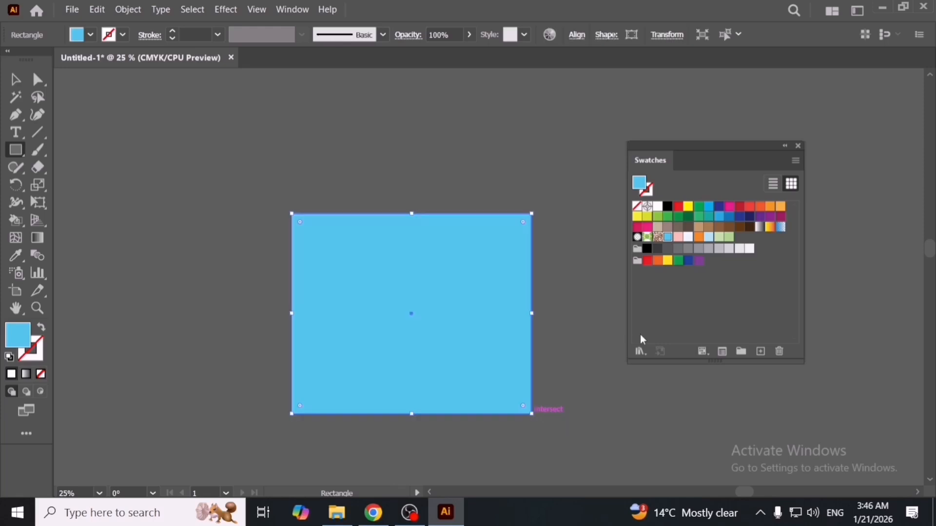
pyautogui.click(709, 237)
pyautogui.hotkey('ctrl', 'shift', '[')
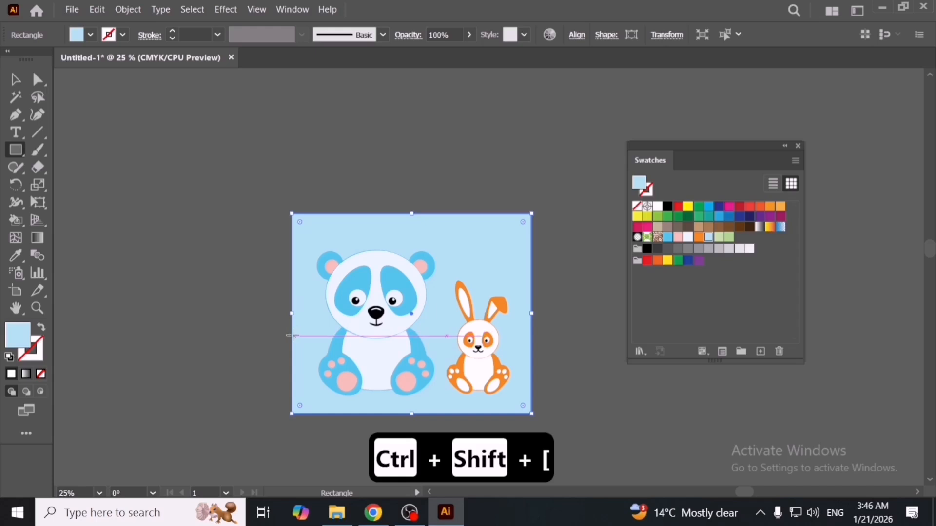
# Draw a full-width ground rectangle over the lower artboard, fill it with the lighter green swatch and stack it just above the sky
pyautogui.moveTo(287, 336); pyautogui.dragTo(531, 413)
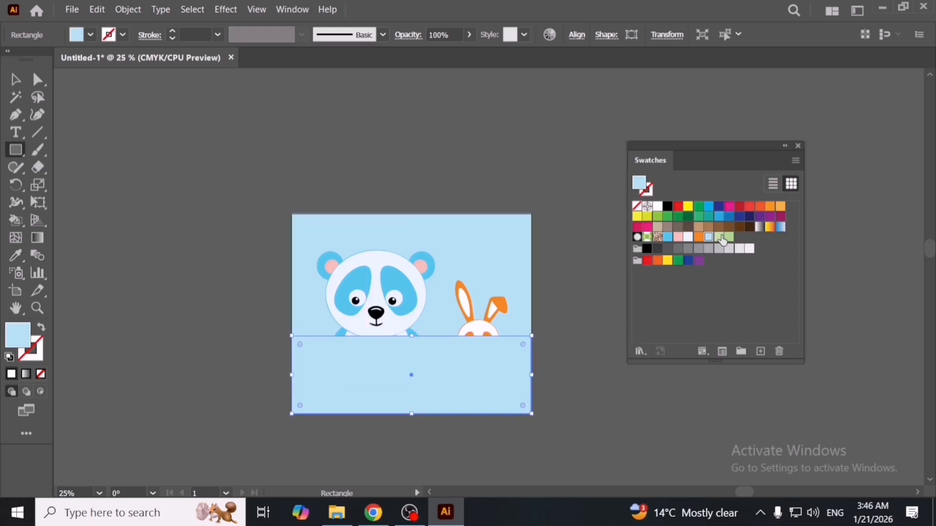
pyautogui.click(729, 239)
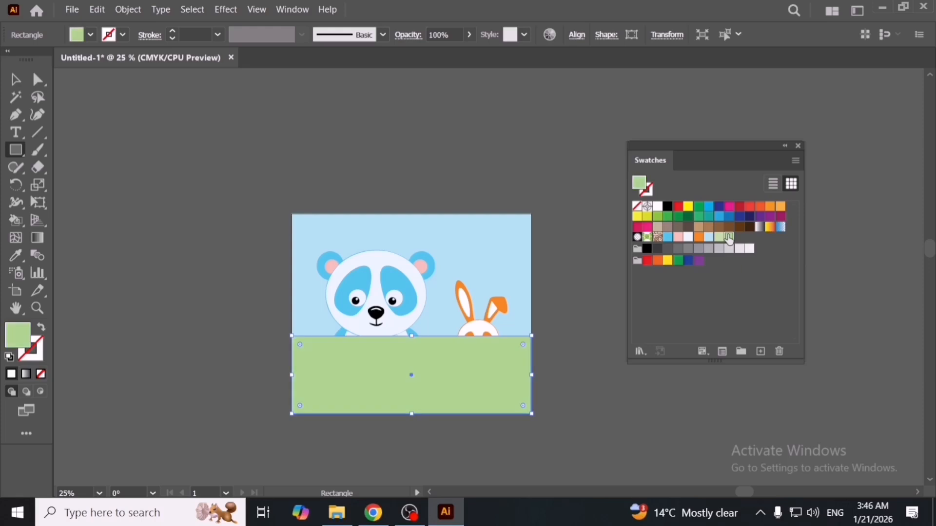
pyautogui.click(720, 238)
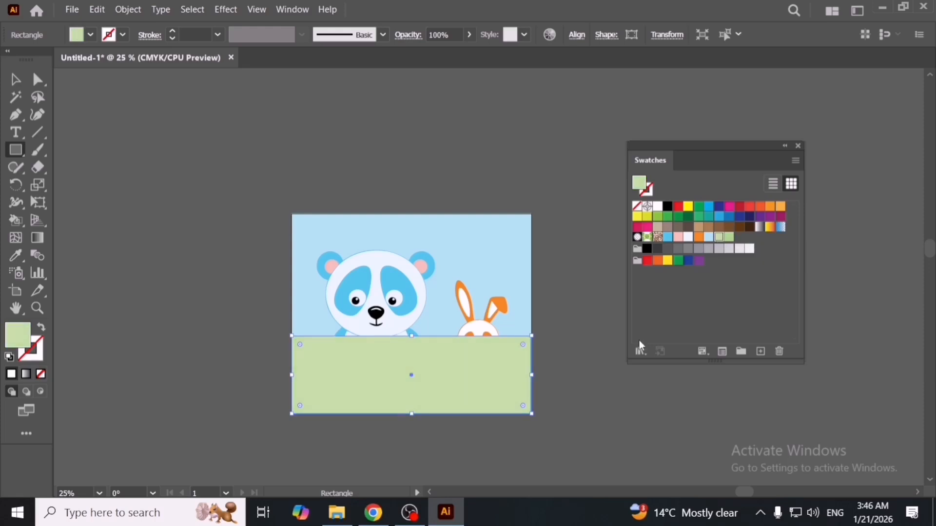
pyautogui.hotkey('ctrl', 'shift', '[')
pyautogui.hotkey('ctrl', ']')
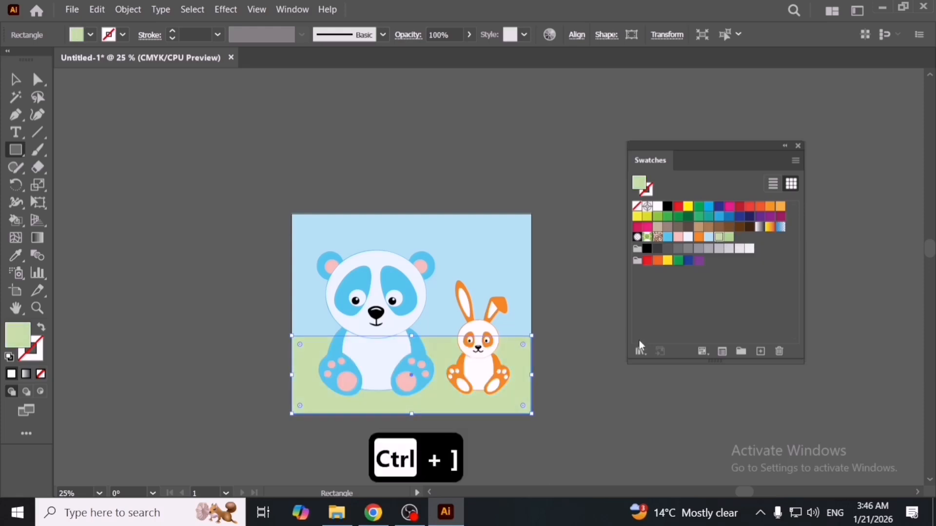
pyautogui.press('v')
pyautogui.click(526, 460)
# Draw a wide shadow ellipse under the panda's feet, fill it with the darker green swatch and place it behind the panda
pyautogui.scroll(2, 419, 388)
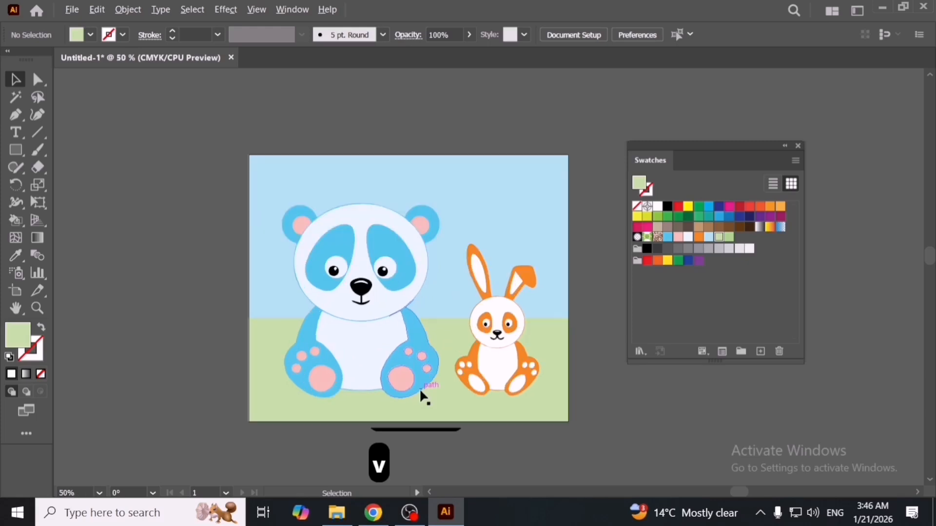
pyautogui.press('l')
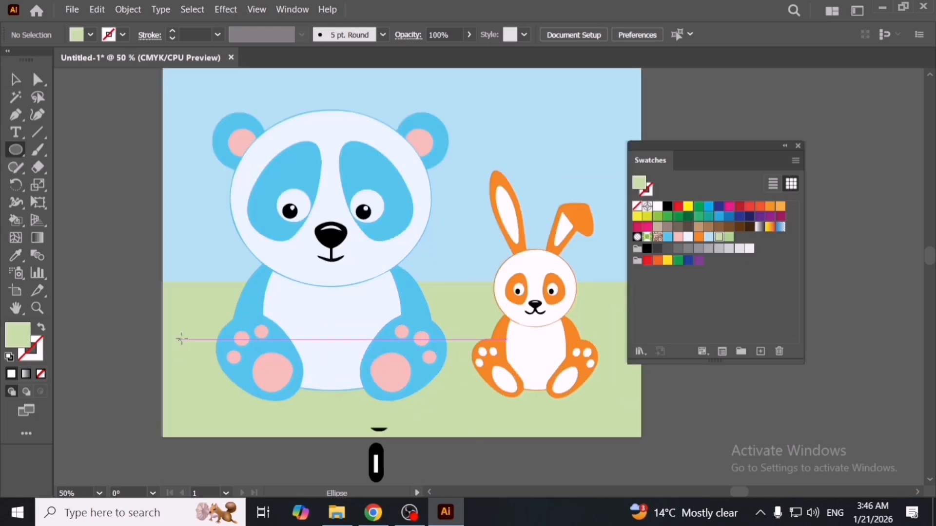
pyautogui.moveTo(197, 347); pyautogui.dragTo(453, 418)
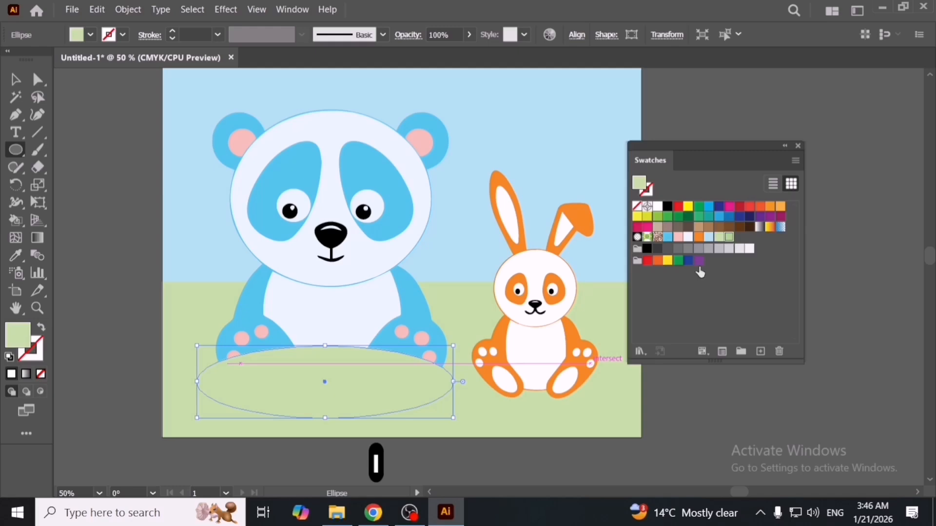
pyautogui.hotkey('ctrl', '[')
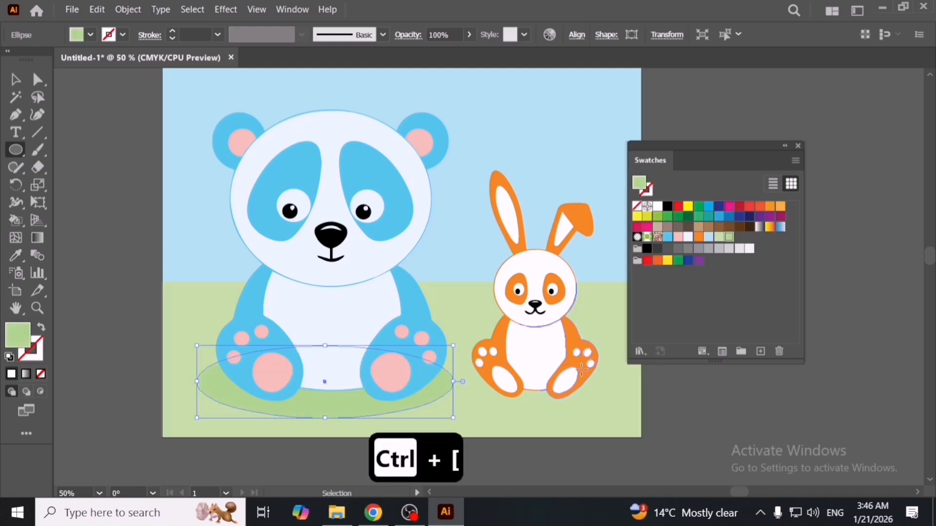
pyautogui.press('v')
pyautogui.click(708, 438)
# Draw a darker green shadow ellipse under the rabbit's feet, send it behind the rabbit and review the scene in full-screen mode
pyautogui.press('space')
pyautogui.moveTo(685, 438); pyautogui.dragTo(669, 438)
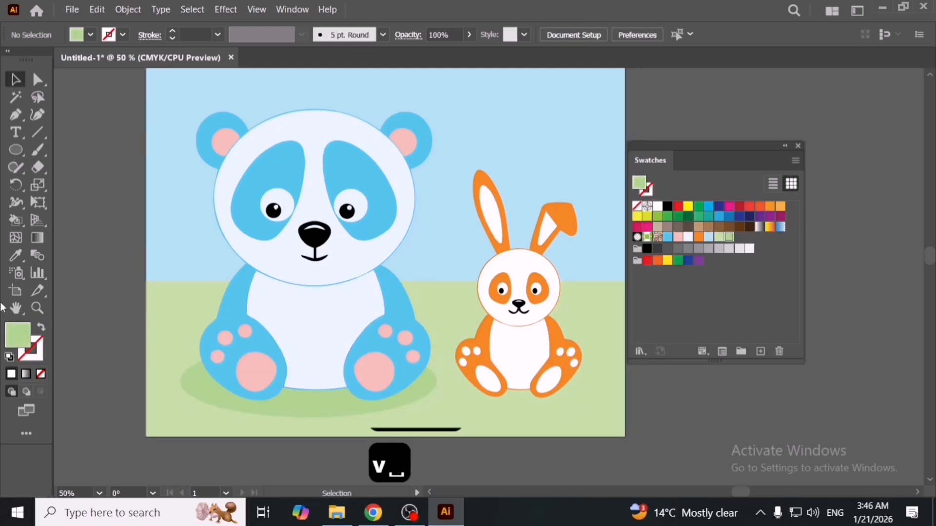
pyautogui.click(16, 151)
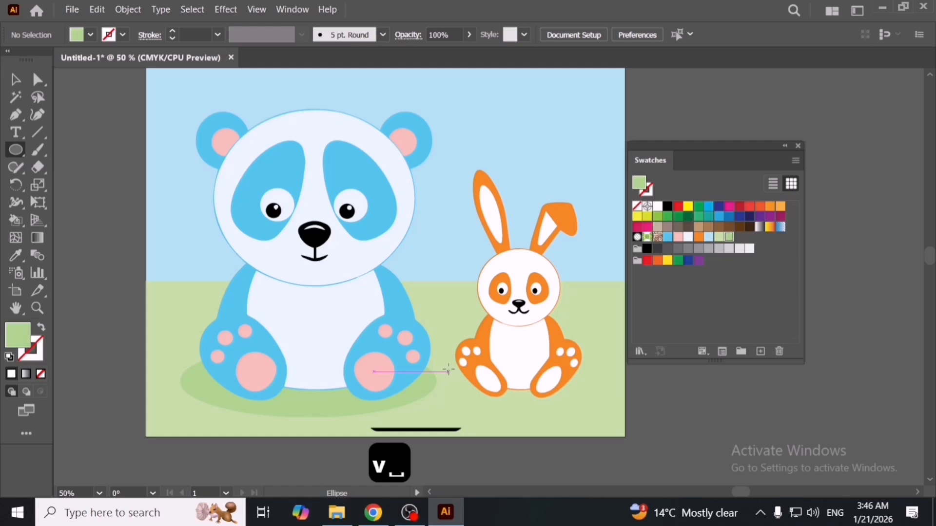
pyautogui.moveTo(449, 368); pyautogui.dragTo(590, 409)
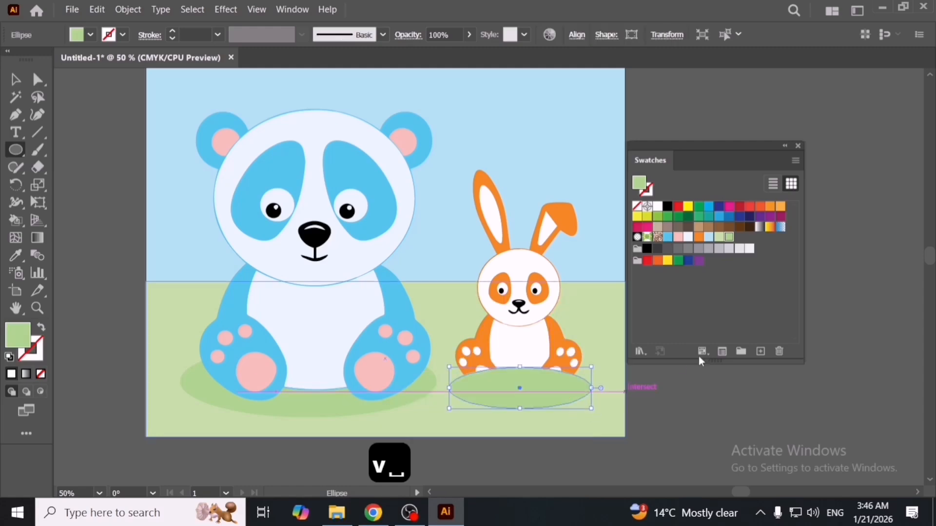
pyautogui.hotkey('ctrl', '[')
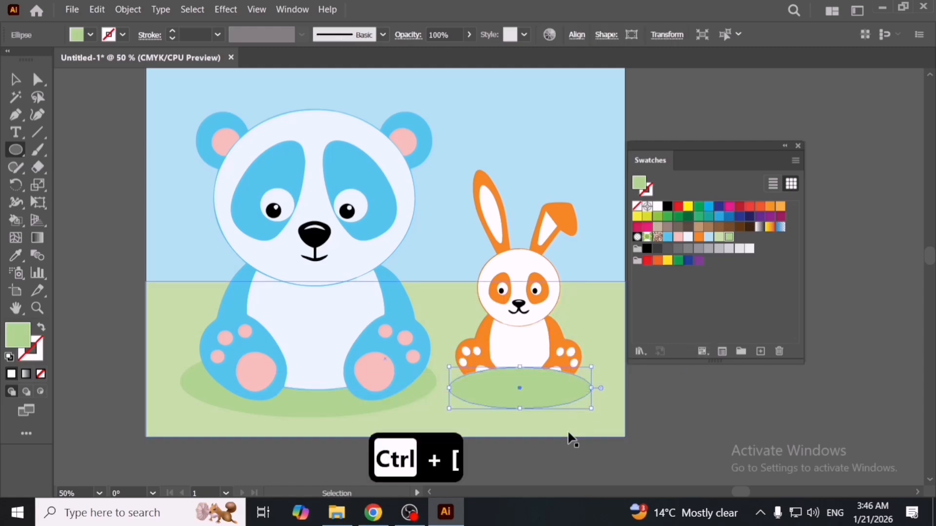
pyautogui.hotkey('ctrl', '[')
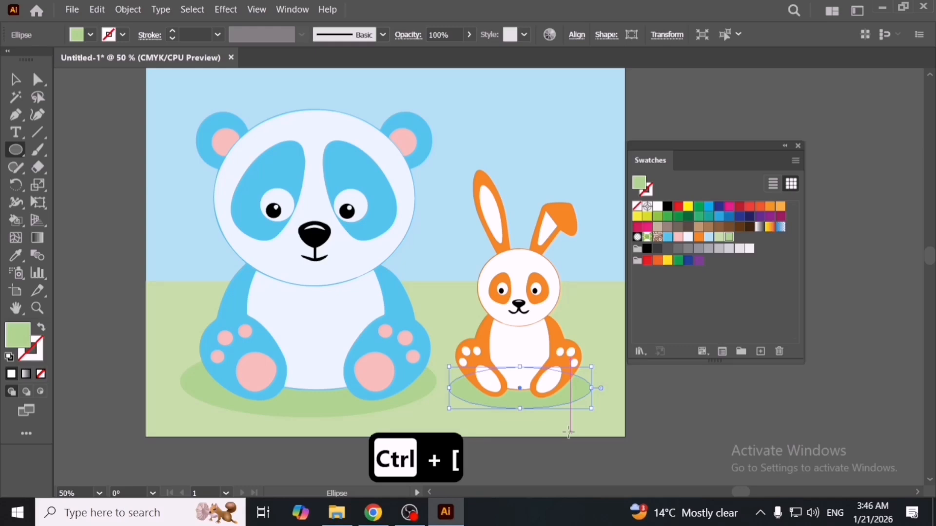
pyautogui.press('v')
pyautogui.click(701, 416)
pyautogui.press('f')
pyautogui.press('f')
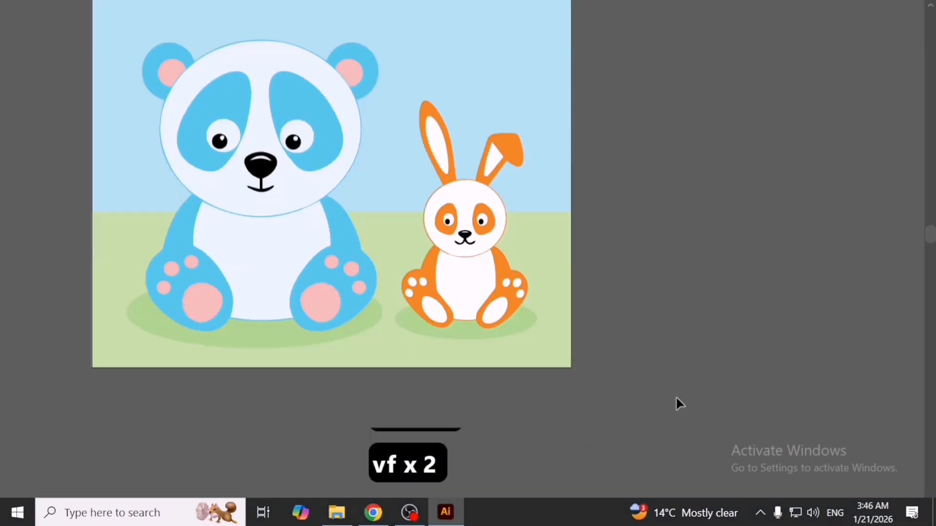
pyautogui.moveTo(348, 201); pyautogui.dragTo(486, 367)
pyautogui.press('f')
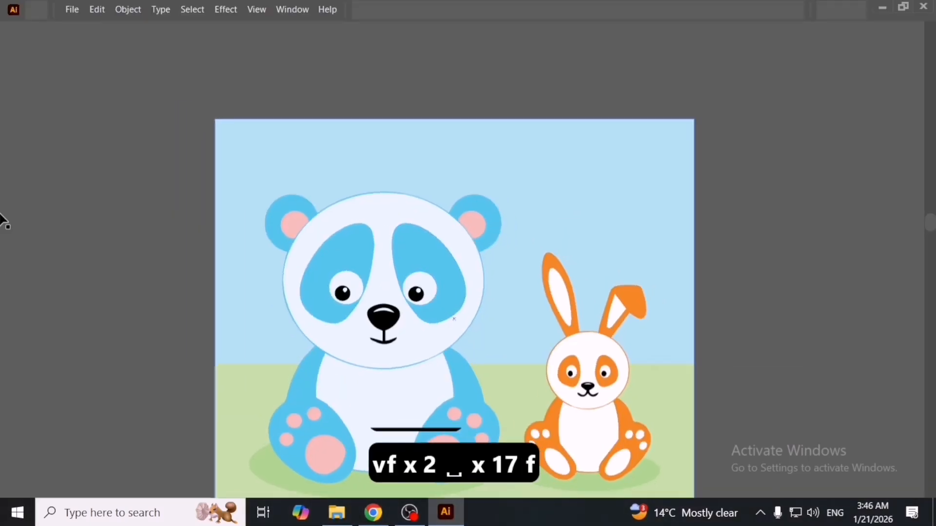
# Build a cloud shape beside the artboard from four overlapping copies of one circle, deleting the surplus circle
pyautogui.click(23, 154)
pyautogui.moveTo(159, 248); pyautogui.dragTo(193, 287)
pyautogui.press('v')
pyautogui.moveTo(263, 334); pyautogui.dragTo(457, 352)
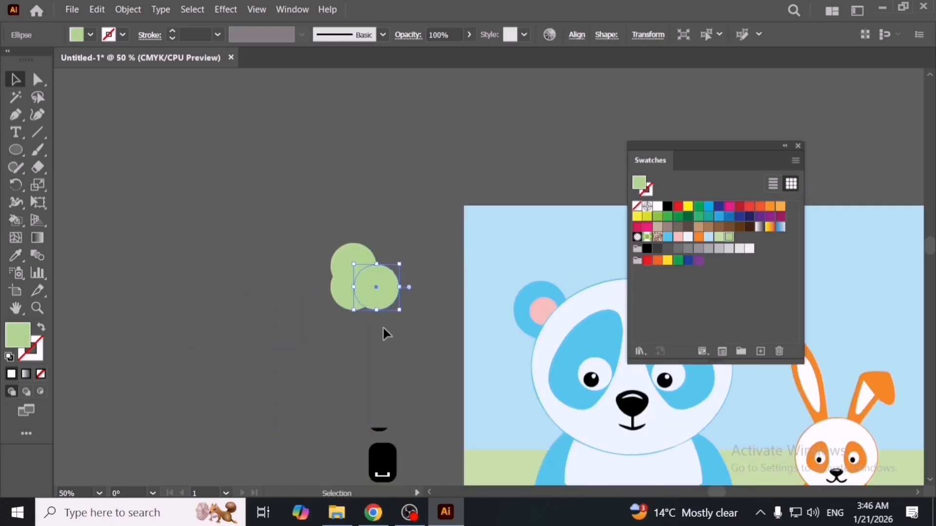
pyautogui.click(384, 330)
pyautogui.moveTo(384, 288); pyautogui.dragTo(389, 287)
pyautogui.moveTo(357, 283); pyautogui.dragTo(302, 283)
pyautogui.click(282, 349)
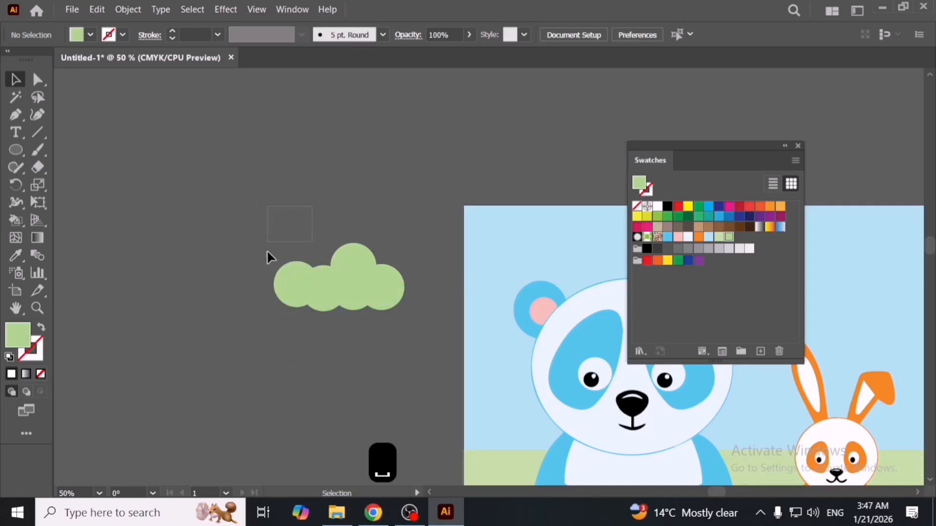
pyautogui.click(275, 288)
pyautogui.press('Delete')
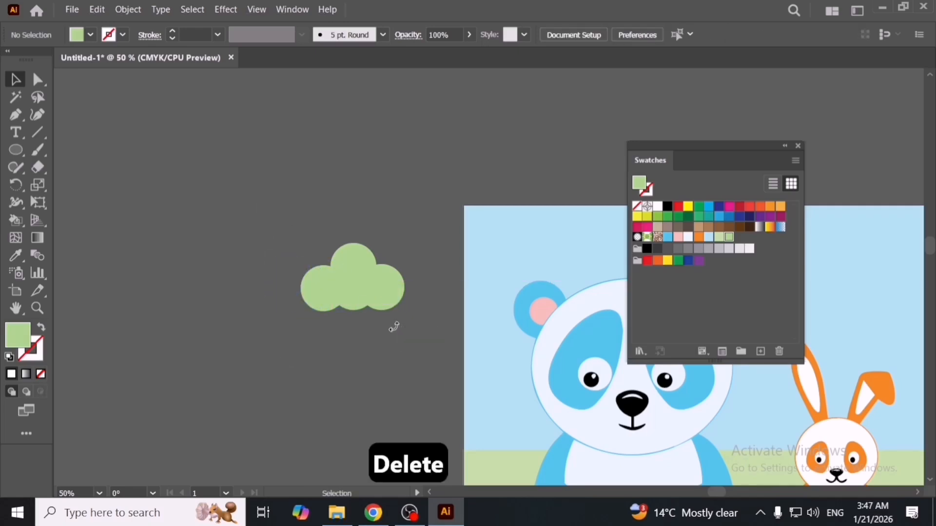
# Fill the four cloud circles with the pale off-white swatch and group them
pyautogui.click(395, 311)
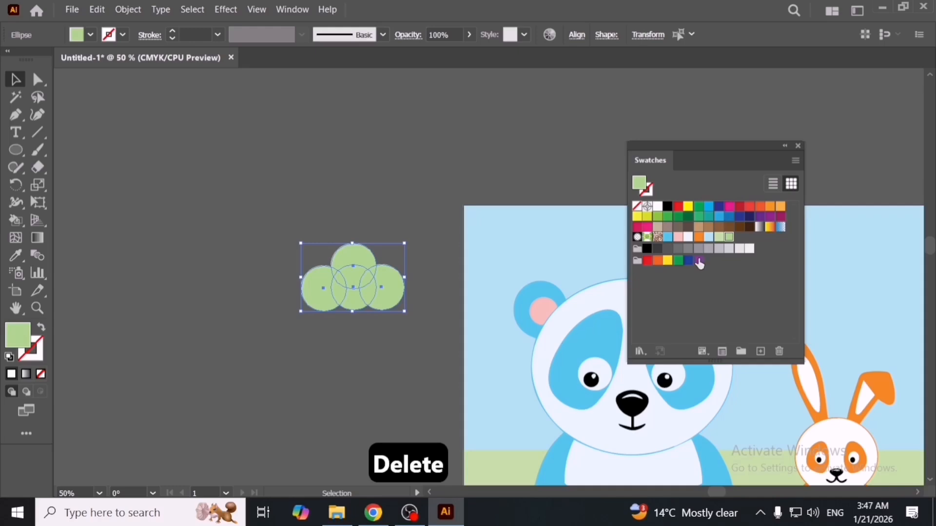
pyautogui.click(688, 237)
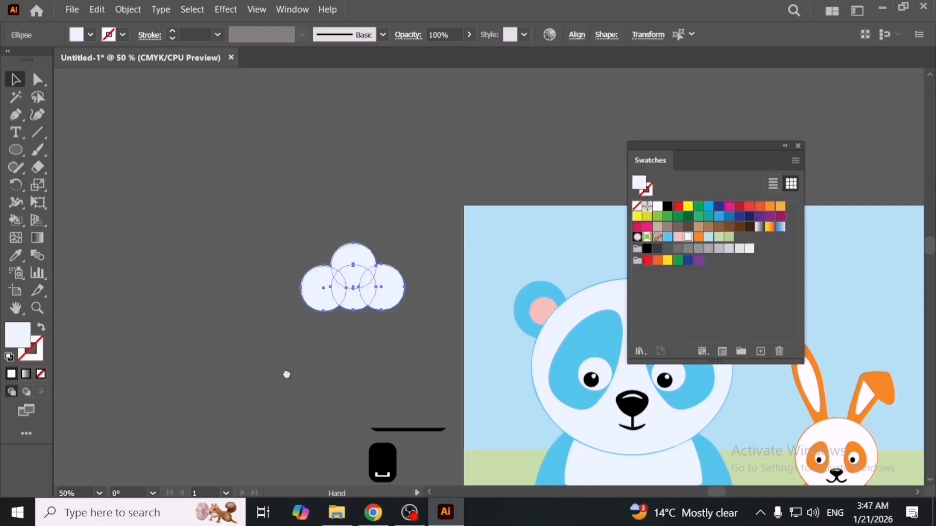
pyautogui.moveTo(286, 376); pyautogui.dragTo(163, 359)
pyautogui.hotkey('ctrl', 'g')
# Place copies of the cloud across the sky for seven clouds in total, with two smaller ones left of the panda
pyautogui.moveTo(244, 268); pyautogui.dragTo(536, 204)
pyautogui.moveTo(480, 254); pyautogui.dragTo(511, 184)
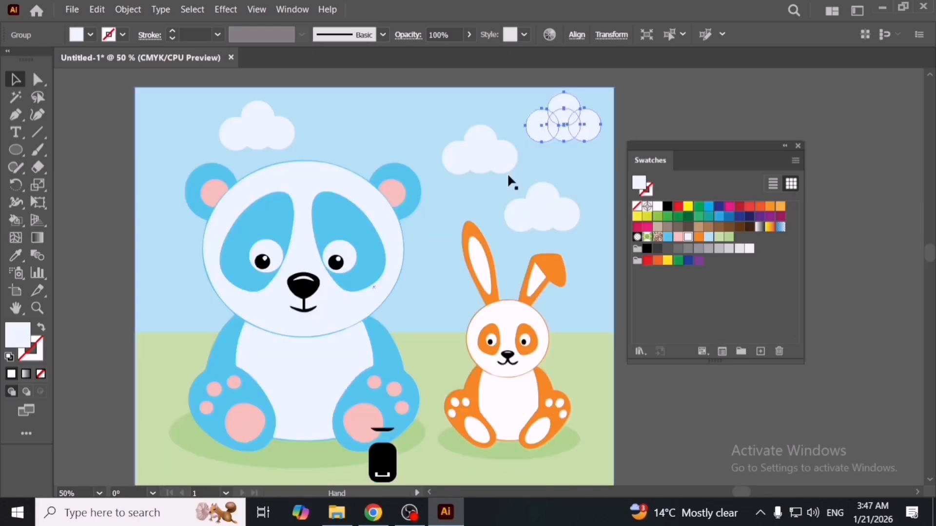
pyautogui.moveTo(564, 136); pyautogui.dragTo(563, 154)
pyautogui.moveTo(491, 160); pyautogui.dragTo(383, 135)
pyautogui.moveTo(380, 131); pyautogui.dragTo(185, 310)
pyautogui.moveTo(183, 310); pyautogui.dragTo(174, 106)
pyautogui.click(88, 241)
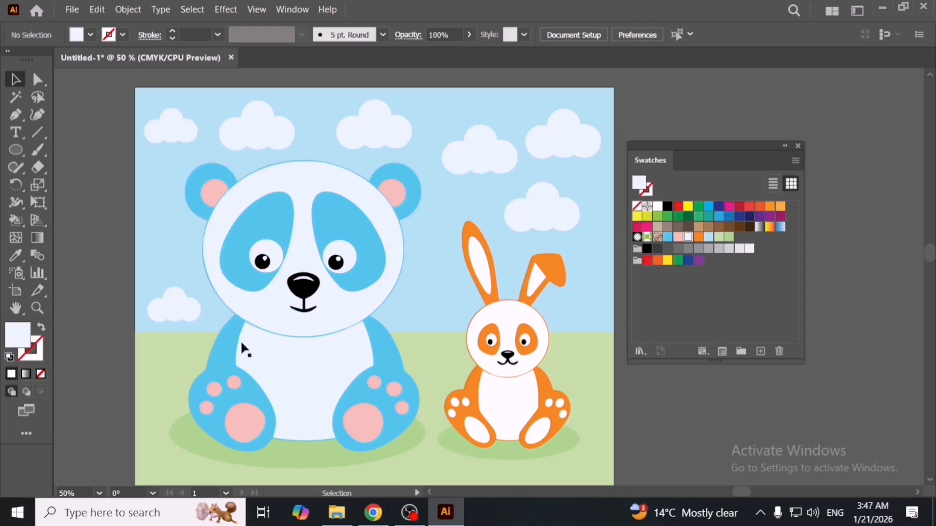
# Close the Swatches panel to clear the view of the finished scene
pyautogui.scroll(-3, 255, 346)
pyautogui.scroll(2, 271, 419)
pyautogui.press('space')
pyautogui.moveTo(293, 419); pyautogui.dragTo(365, 447)
pyautogui.click(798, 146)
# Examine the finished panda and rabbit scene in full-screen mode with the interface hidden
pyautogui.press('space')
pyautogui.moveTo(593, 249); pyautogui.dragTo(678, 248)
pyautogui.hotkey('ctrl', 'space')
pyautogui.moveTo(303, 112); pyautogui.dragTo(657, 406)
pyautogui.press('f')
pyautogui.press('f')
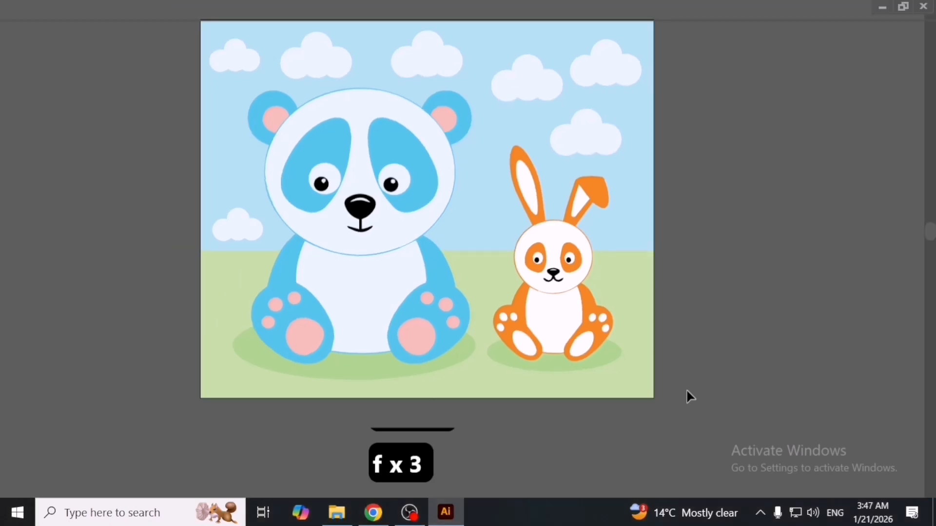
pyautogui.press('space')
pyautogui.press('f')
pyautogui.press('f')
pyautogui.press('space')
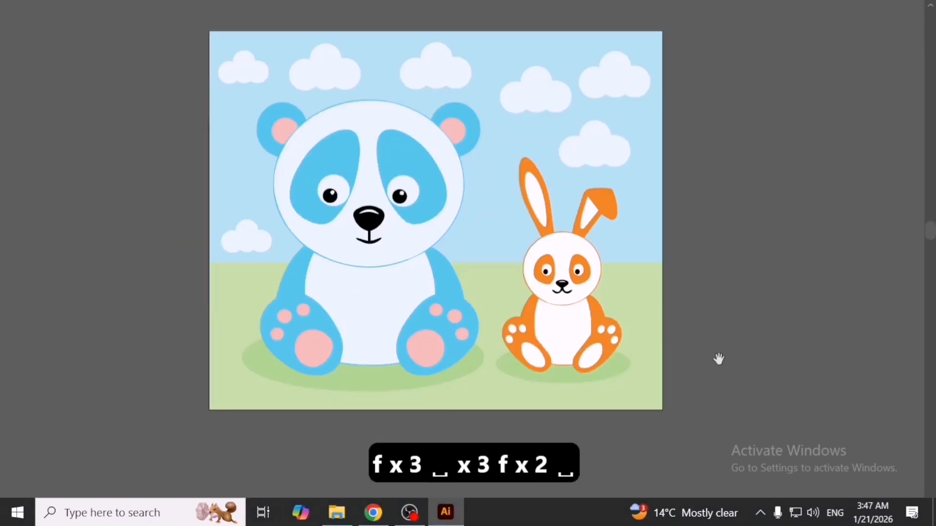
pyautogui.moveTo(718, 359); pyautogui.dragTo(758, 389)
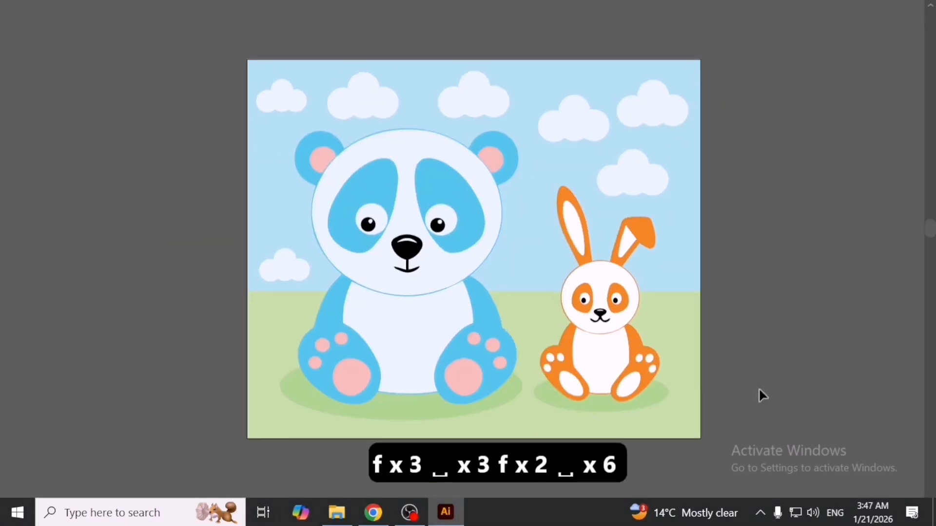